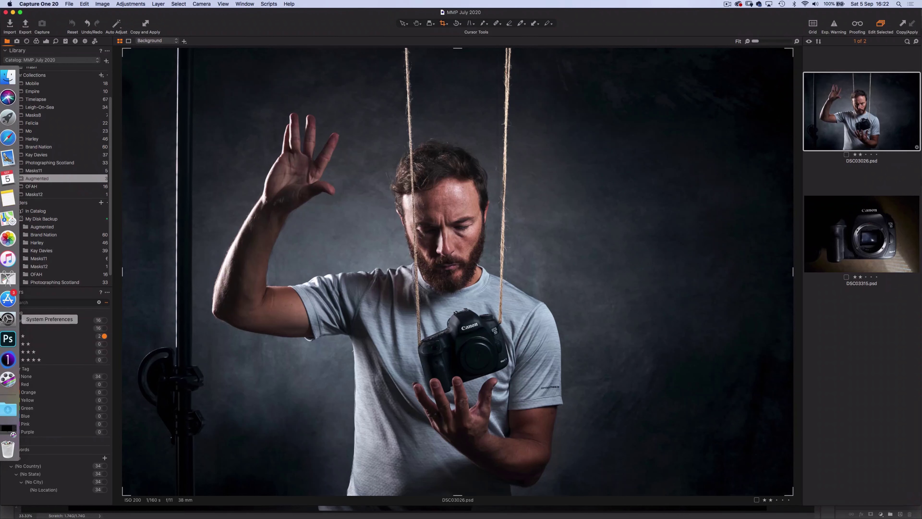
# Step: Switch to Photoshop, check the open documents, and settle zoomed in on DSC03097.psd
pyautogui.click(12, 339)
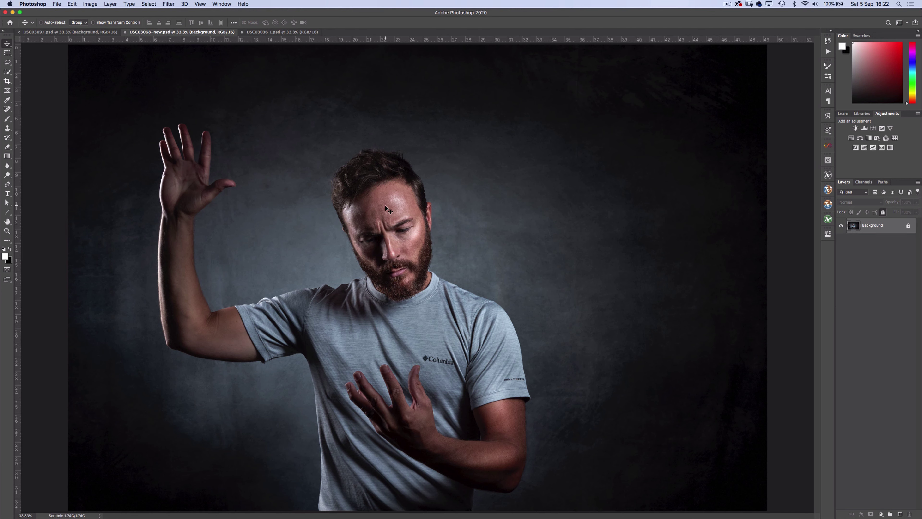
pyautogui.click(256, 33)
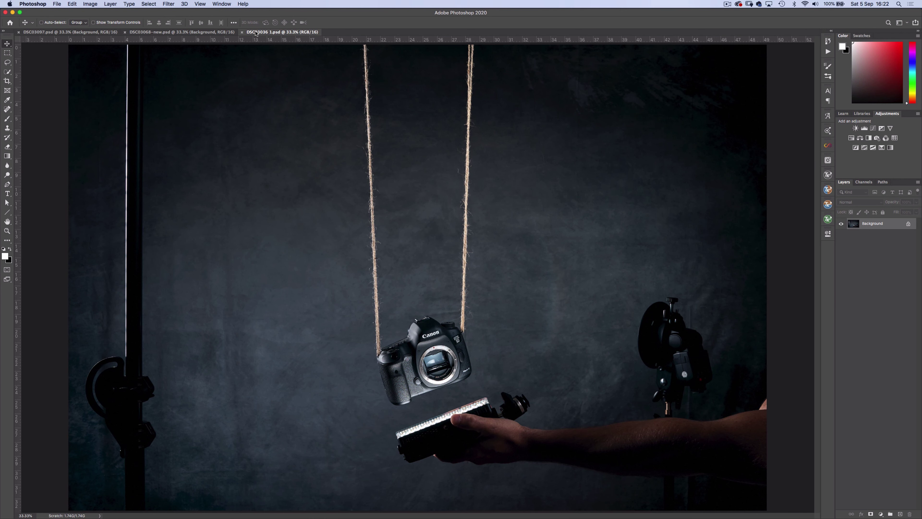
pyautogui.click(94, 32)
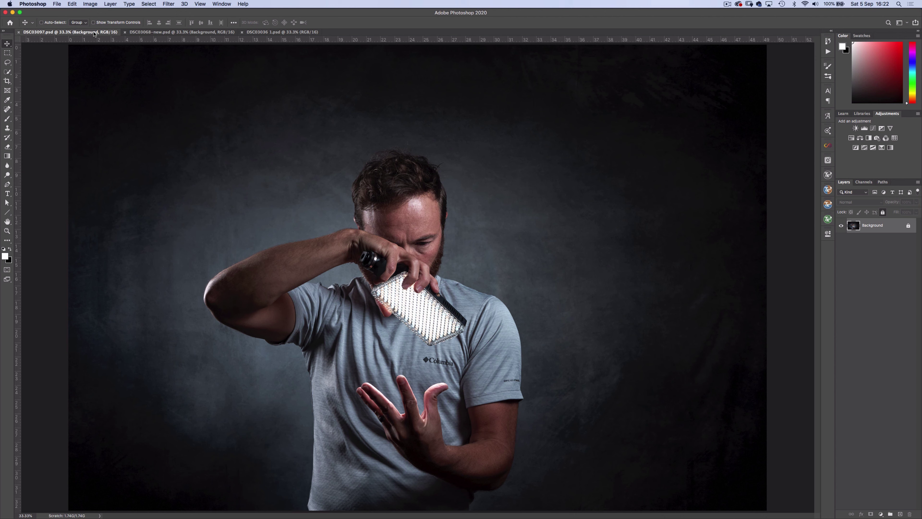
pyautogui.click(142, 33)
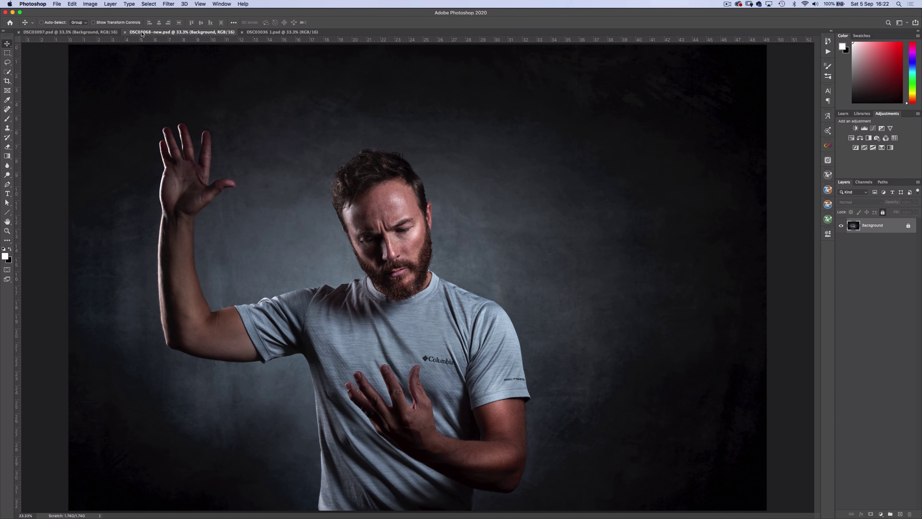
pyautogui.click(91, 33)
pyautogui.scroll(5, 364, 426)
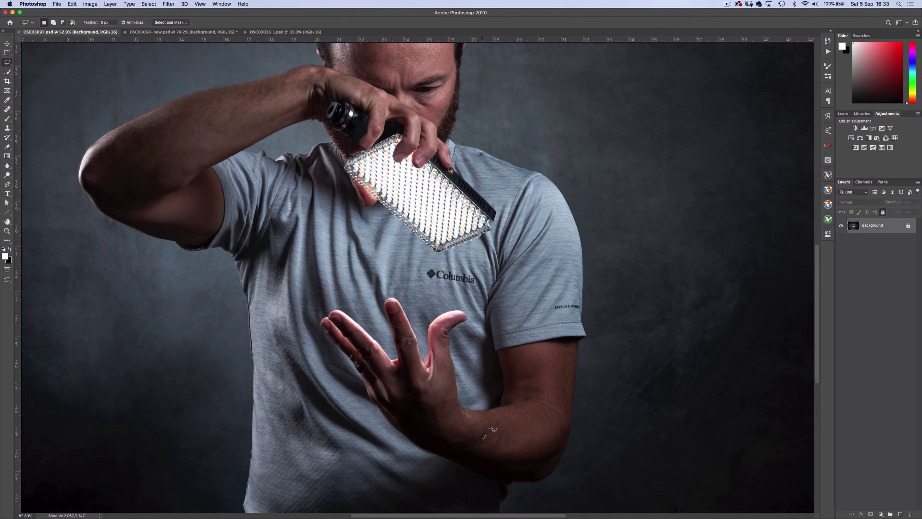
# Step: Lasso the lower hand and chest area in DSC03097.psd and paste it into DSC03068-new.psd
pyautogui.moveTo(489, 426)
pyautogui.mouseDown()
pyautogui.moveTo(482, 304)
pyautogui.moveTo(467, 281)
pyautogui.moveTo(418, 253)
pyautogui.moveTo(356, 246)
pyautogui.moveTo(299, 263)
pyautogui.moveTo(278, 310)
pyautogui.moveTo(291, 409)
pyautogui.moveTo(354, 465)
pyautogui.moveTo(443, 474)
pyautogui.moveTo(491, 445)
pyautogui.mouseUp()
pyautogui.click(148, 33)
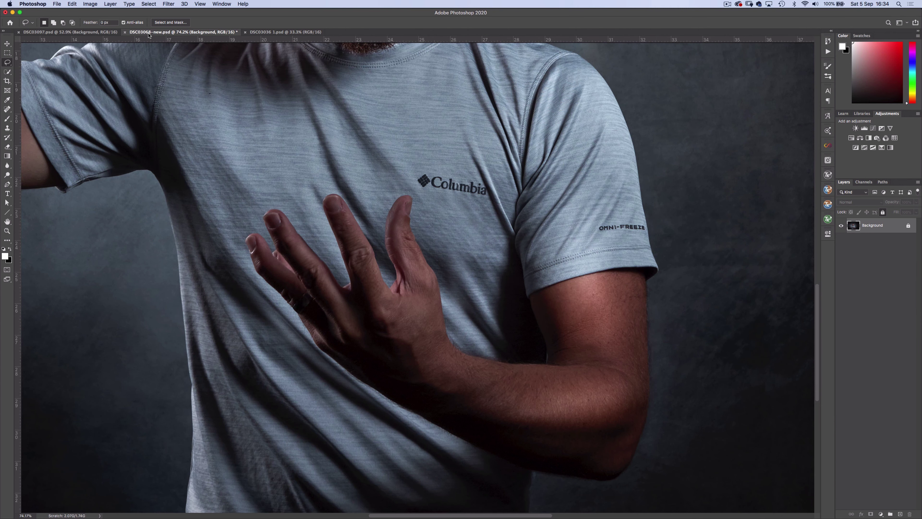
pyautogui.press('super+v')
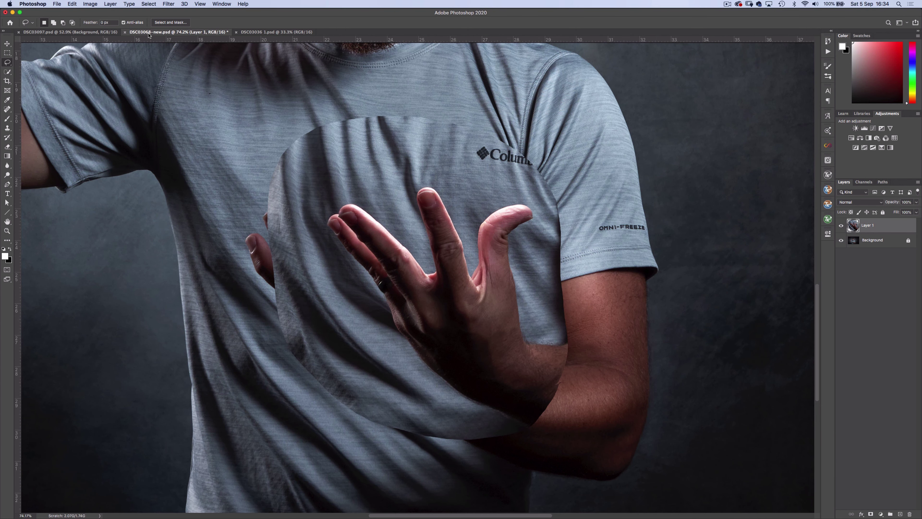
# Step: Align the pasted hand patch over the shirt at about 51% opacity, then restore full opacity
pyautogui.press('v')
pyautogui.moveTo(427, 297); pyautogui.dragTo(389, 316)
pyautogui.click(916, 202)
pyautogui.moveTo(916, 210); pyautogui.dragTo(898, 210)
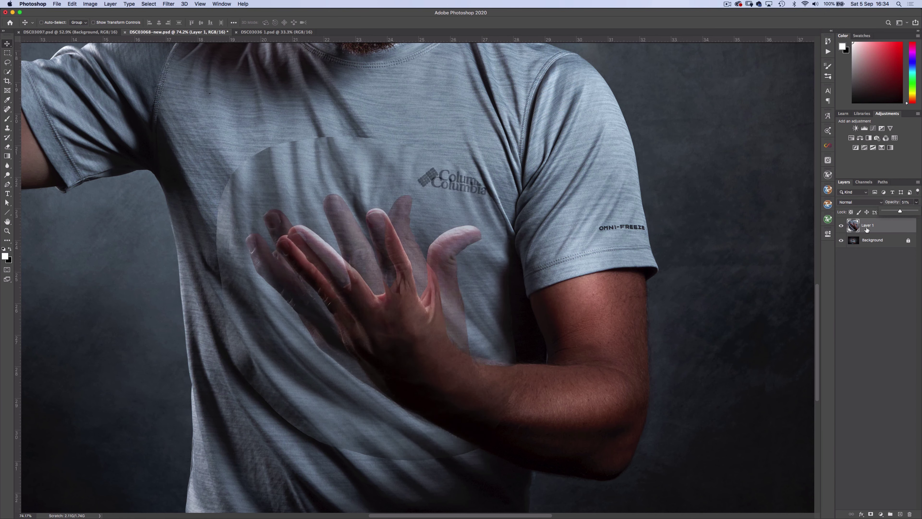
pyautogui.scroll(2, 468, 347)
pyautogui.moveTo(468, 347); pyautogui.dragTo(464, 345)
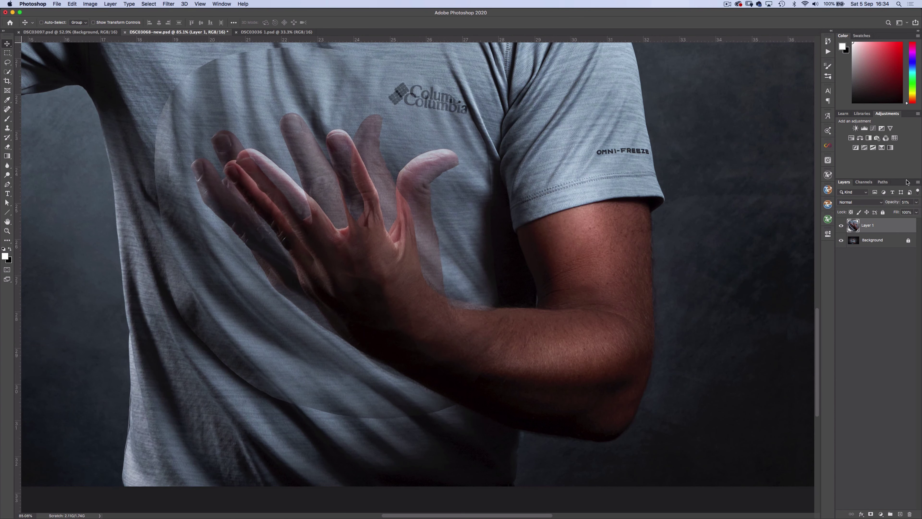
pyautogui.click(918, 203)
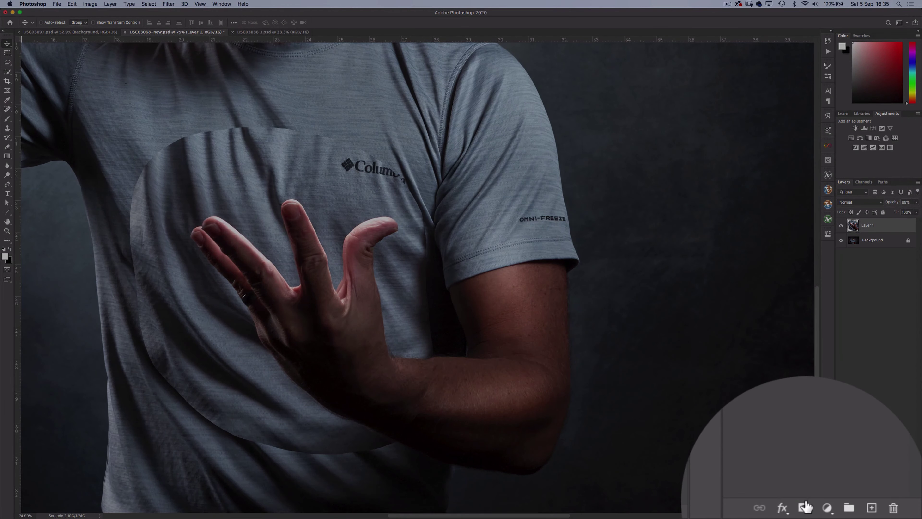
# Step: Add a mask to Layer 1 and paint black with a 175 px brush to blend the patch's lower and left edges
pyautogui.click(871, 513)
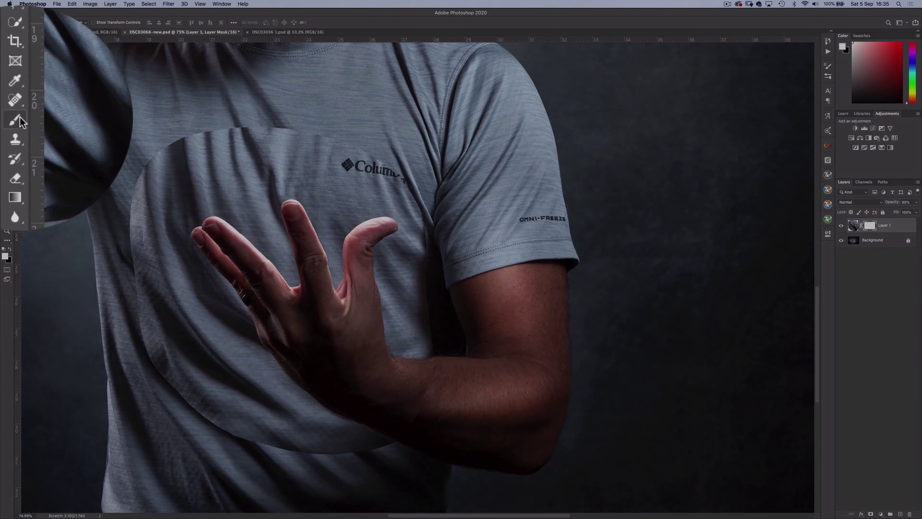
pyautogui.click(7, 119)
pyautogui.click(43, 120)
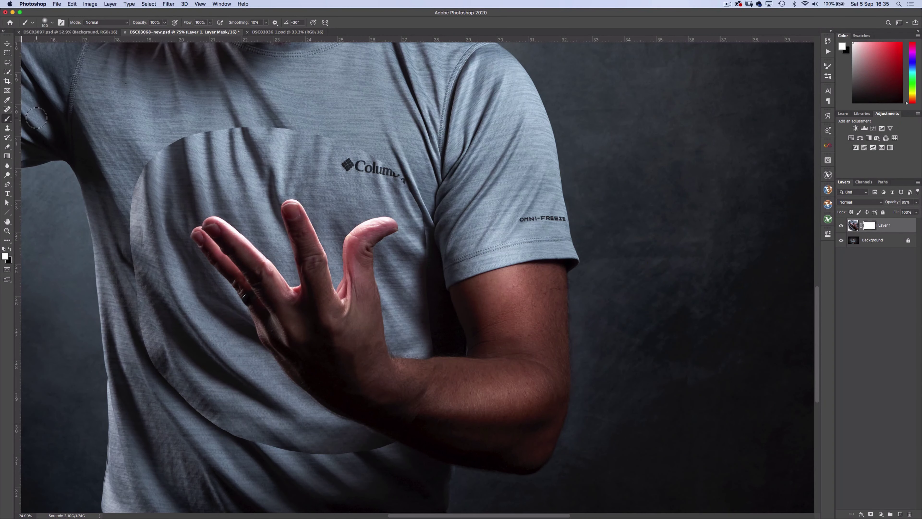
pyautogui.press('x')
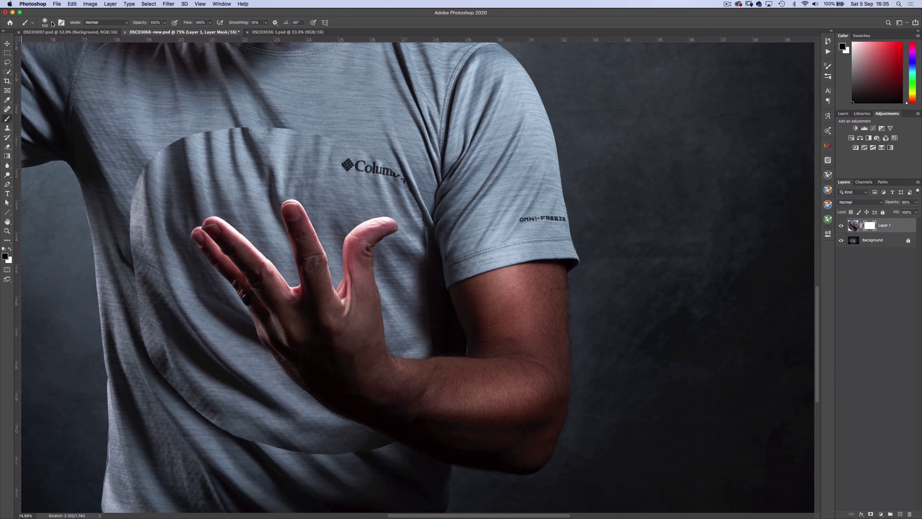
pyautogui.click(51, 23)
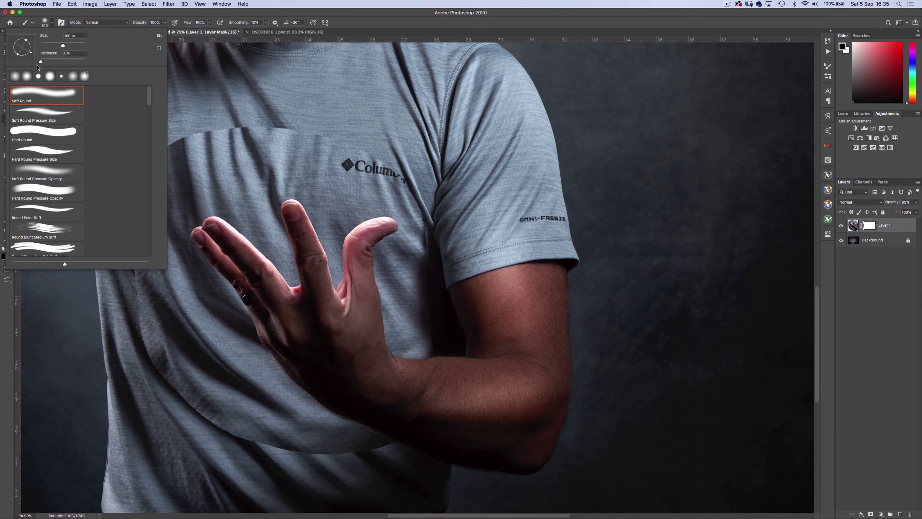
pyautogui.press('Return')
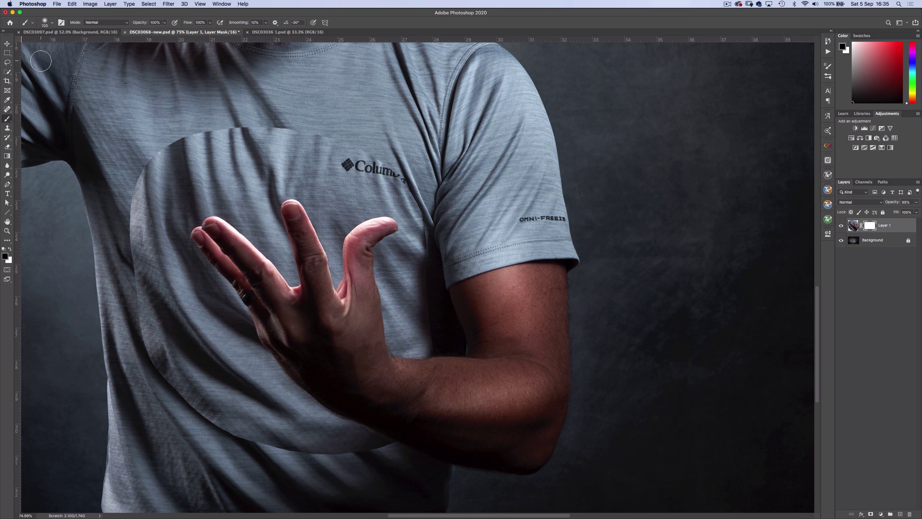
pyautogui.press(']')
pyautogui.press(']')
pyautogui.press(']')
pyautogui.click(432, 324)
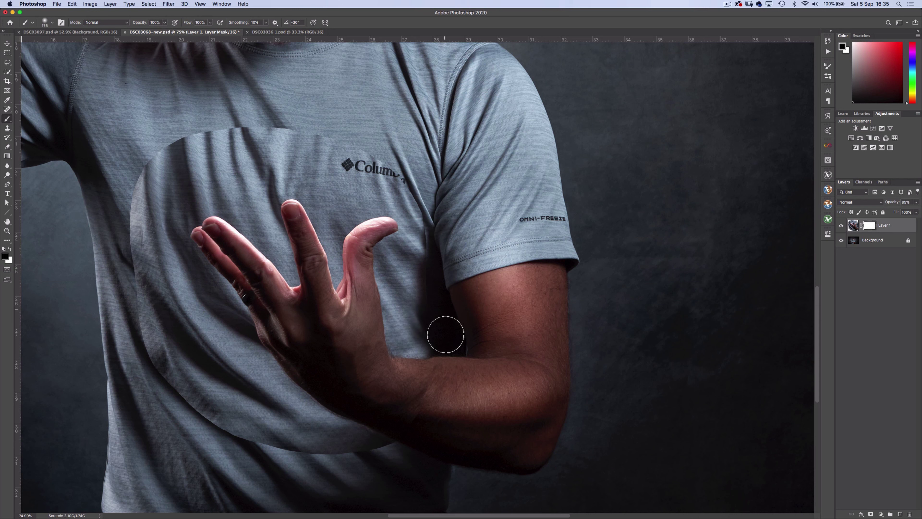
pyautogui.moveTo(402, 438)
pyautogui.mouseDown()
pyautogui.moveTo(386, 451)
pyautogui.moveTo(408, 438)
pyautogui.moveTo(269, 472)
pyautogui.moveTo(130, 328)
pyautogui.moveTo(97, 212)
pyautogui.moveTo(171, 132)
pyautogui.moveTo(247, 160)
pyautogui.moveTo(387, 156)
pyautogui.moveTo(430, 213)
pyautogui.moveTo(435, 267)
pyautogui.moveTo(438, 224)
pyautogui.moveTo(359, 147)
pyautogui.moveTo(328, 163)
pyautogui.moveTo(240, 171)
pyautogui.moveTo(195, 160)
pyautogui.moveTo(140, 165)
pyautogui.moveTo(126, 246)
pyautogui.moveTo(140, 315)
pyautogui.moveTo(197, 415)
pyautogui.moveTo(192, 393)
pyautogui.moveTo(297, 468)
pyautogui.moveTo(326, 454)
pyautogui.moveTo(153, 317)
pyautogui.moveTo(88, 189)
pyautogui.mouseUp()
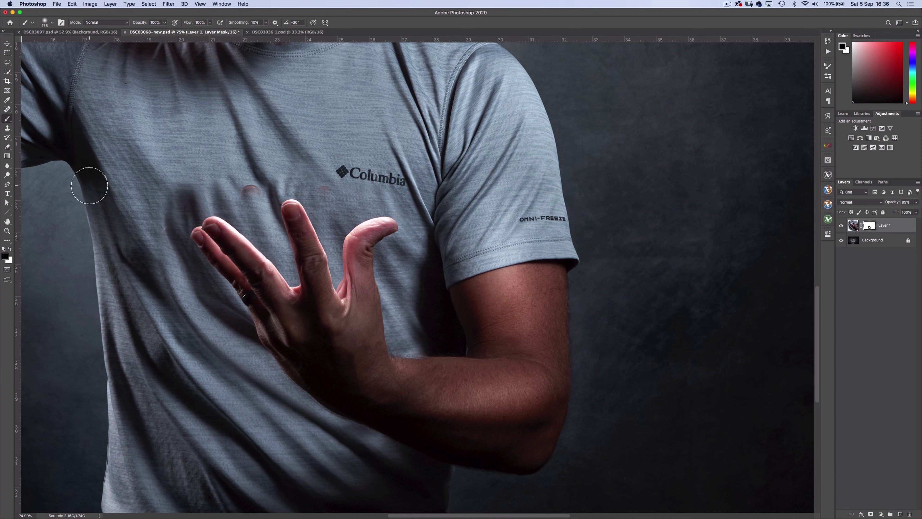
pyautogui.scroll(3, 211, 145)
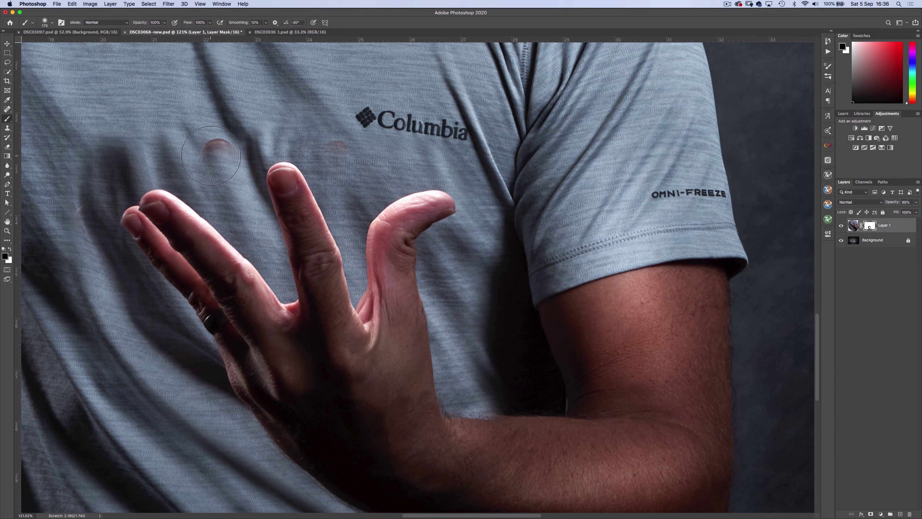
# Step: Refine the mask around the fingers at 13% flow, hiding the reddish finger ghost on the chest
pyautogui.press('x')
pyautogui.click(217, 146)
pyautogui.press('[')
pyautogui.press('[')
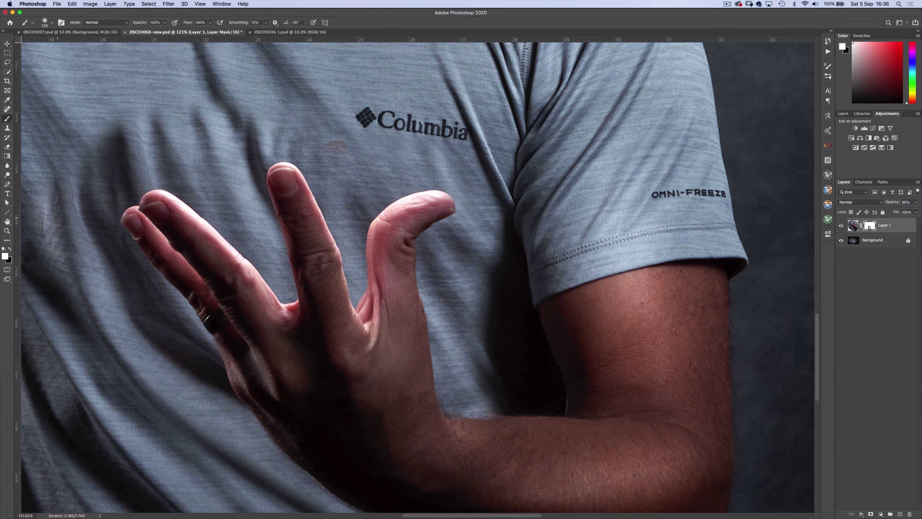
pyautogui.scroll(-3, 326, 197)
pyautogui.moveTo(209, 22); pyautogui.dragTo(181, 33)
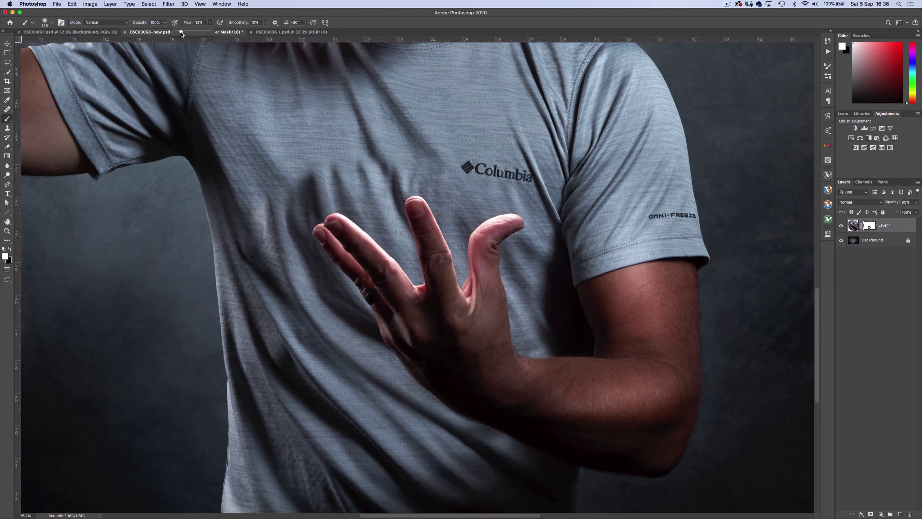
pyautogui.press(']')
pyautogui.press('x')
pyautogui.moveTo(260, 229); pyautogui.dragTo(287, 234)
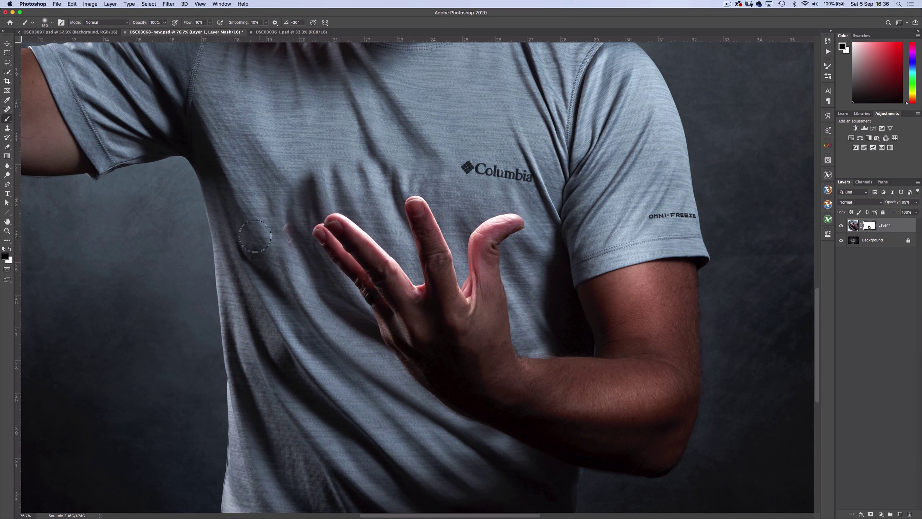
pyautogui.press('x')
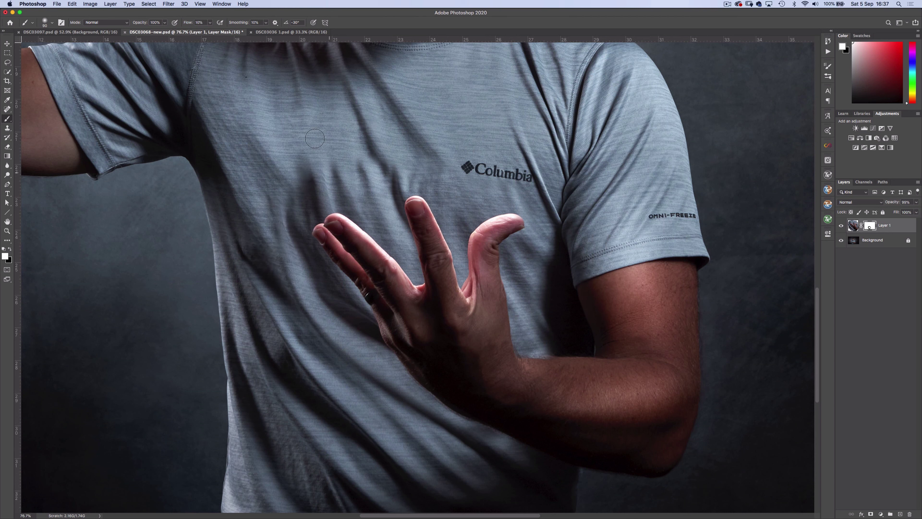
# Step: Fit the image on screen and toggle Layer 1's visibility to compare the blend
pyautogui.press('super+0')
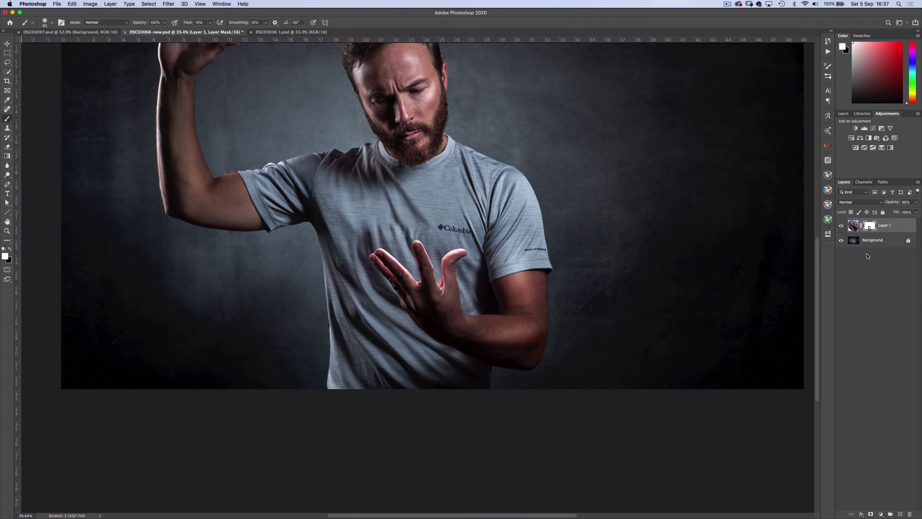
pyautogui.click(841, 227)
pyautogui.click(841, 227)
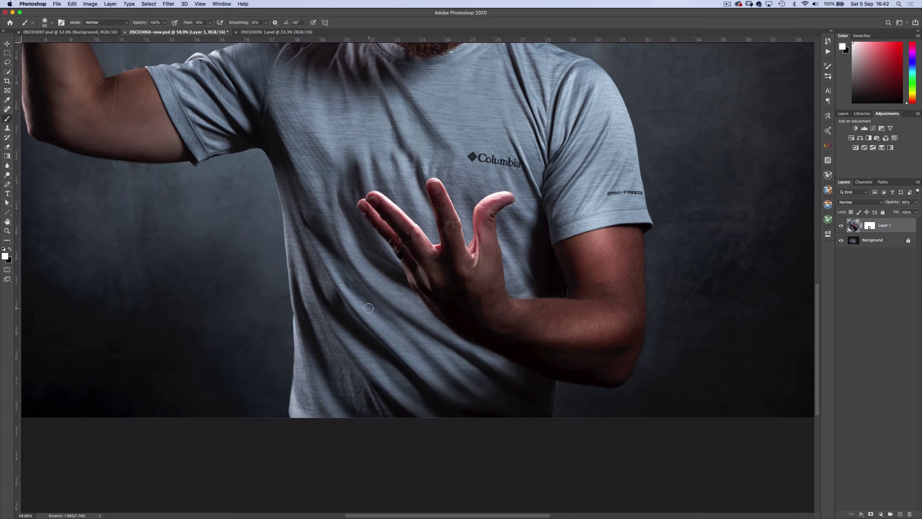
# Step: Add a Color Balance adjustment layer set to adjust the Highlights
pyautogui.scroll(-5, 368, 308)
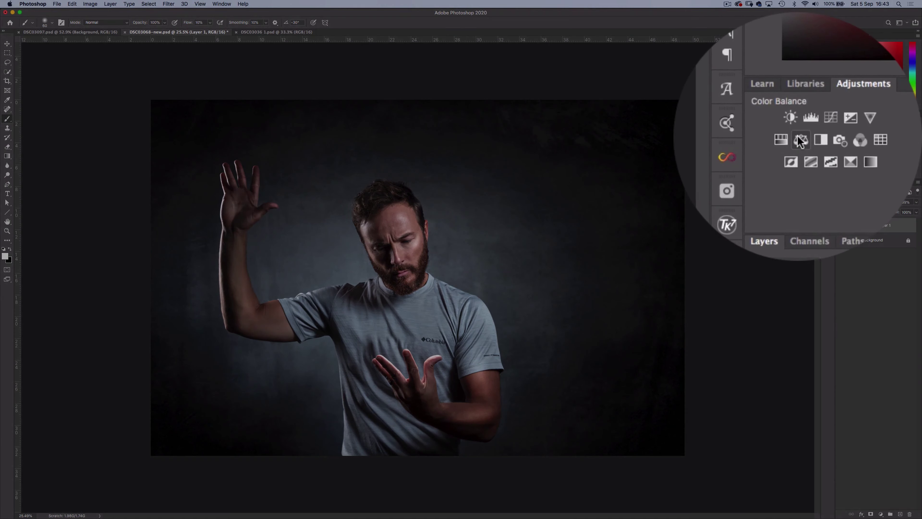
pyautogui.click(860, 137)
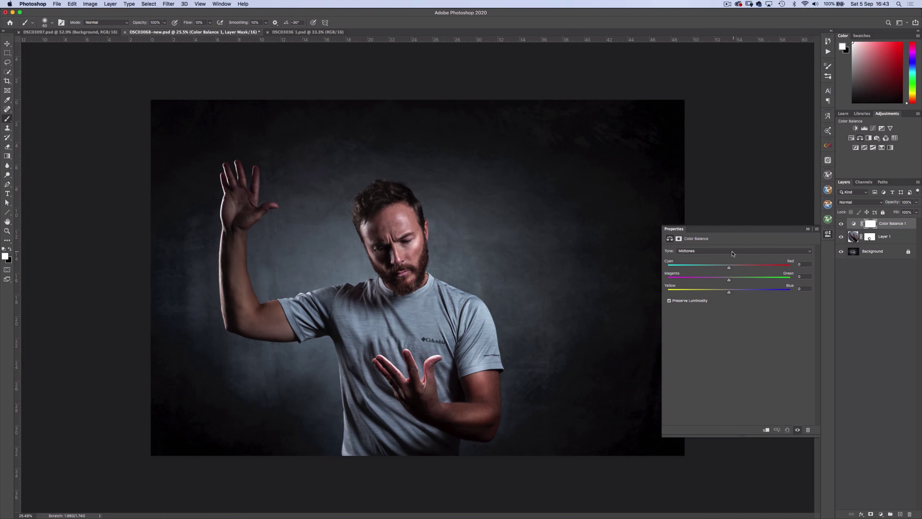
pyautogui.click(732, 251)
pyautogui.click(720, 256)
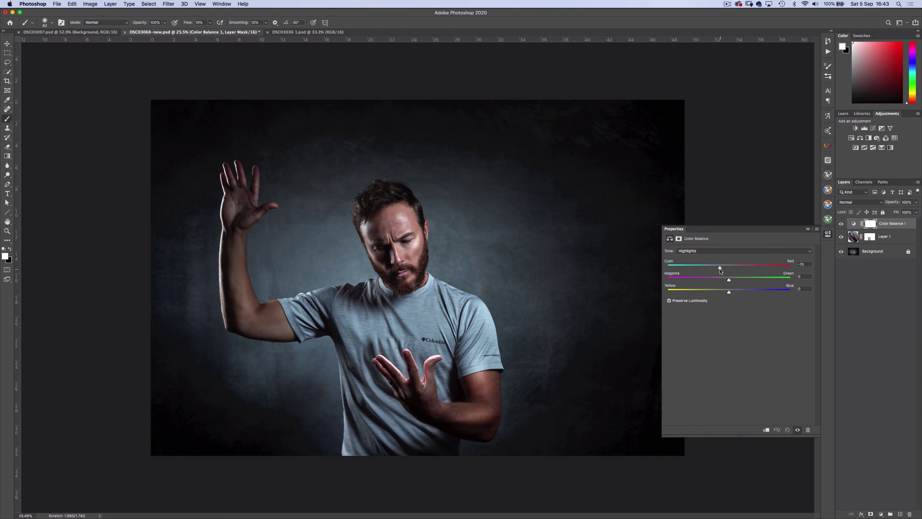
pyautogui.click(808, 229)
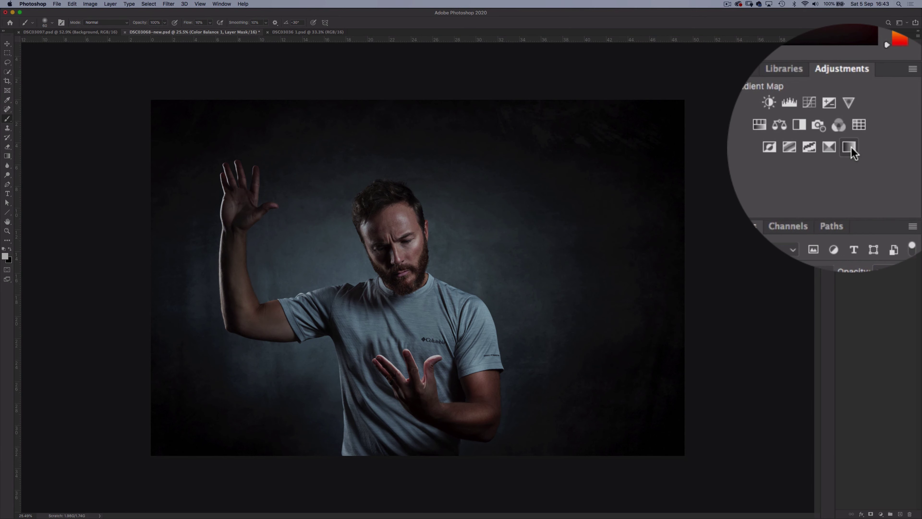
# Step: Add a Cobalt-Iron 1 Gradient Map in Overlay blend mode at 11% opacity
pyautogui.click(890, 148)
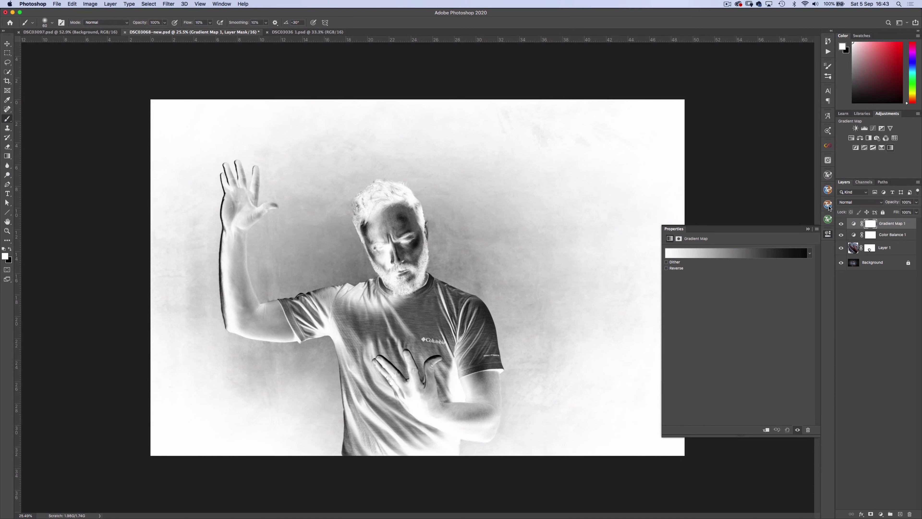
pyautogui.click(727, 256)
pyautogui.scroll(-5, 120, 112)
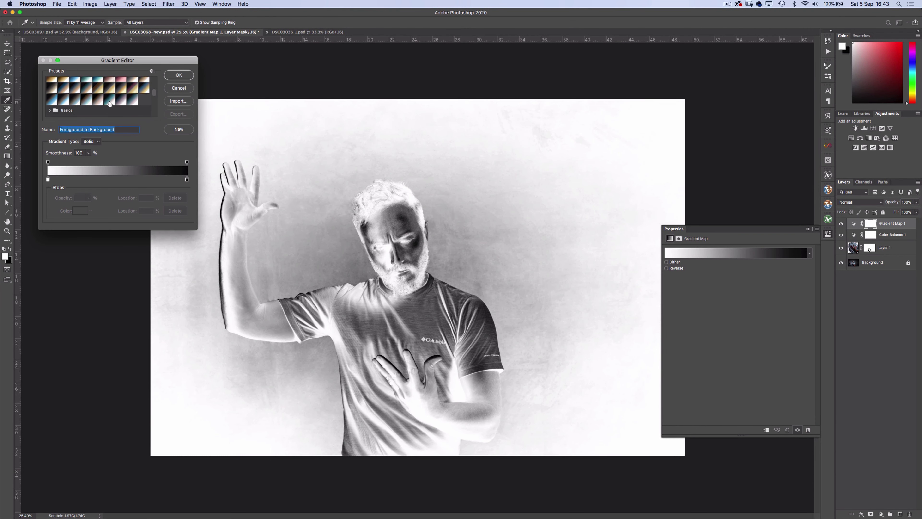
pyautogui.click(108, 100)
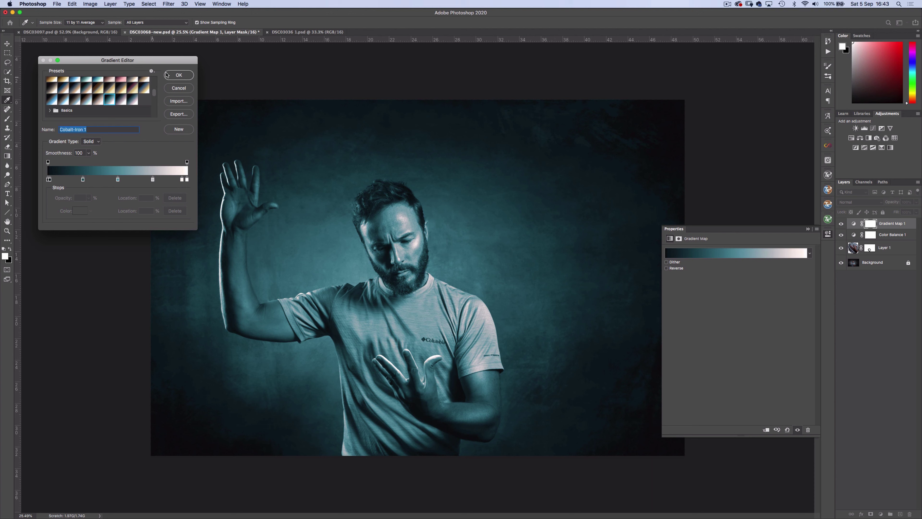
pyautogui.click(178, 76)
pyautogui.press('b')
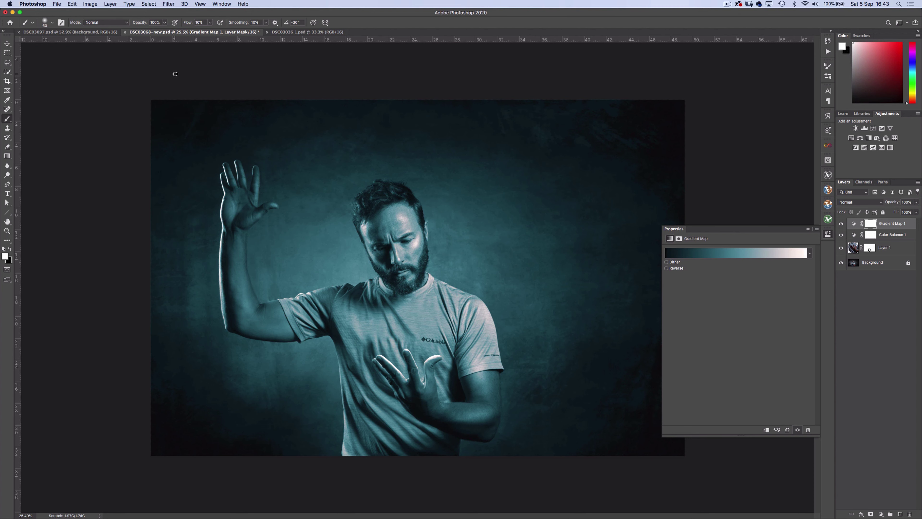
pyautogui.click(809, 229)
pyautogui.click(882, 201)
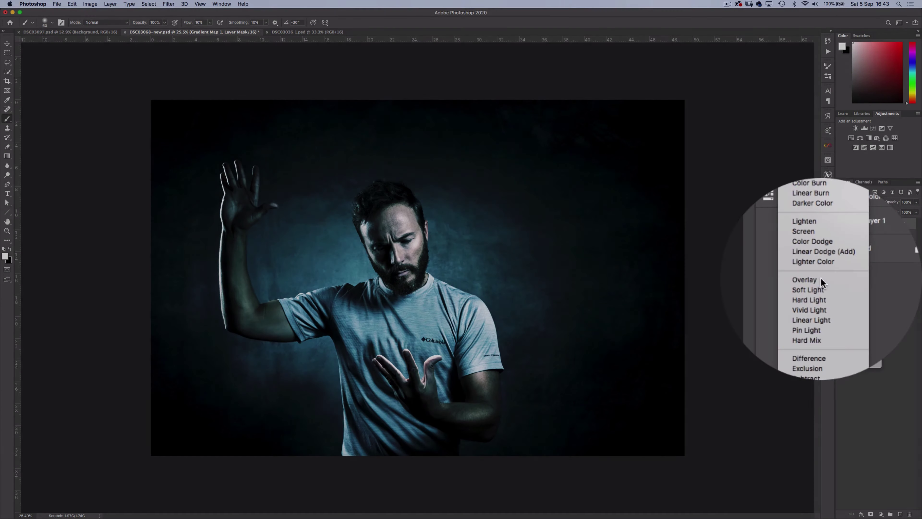
pyautogui.click(848, 279)
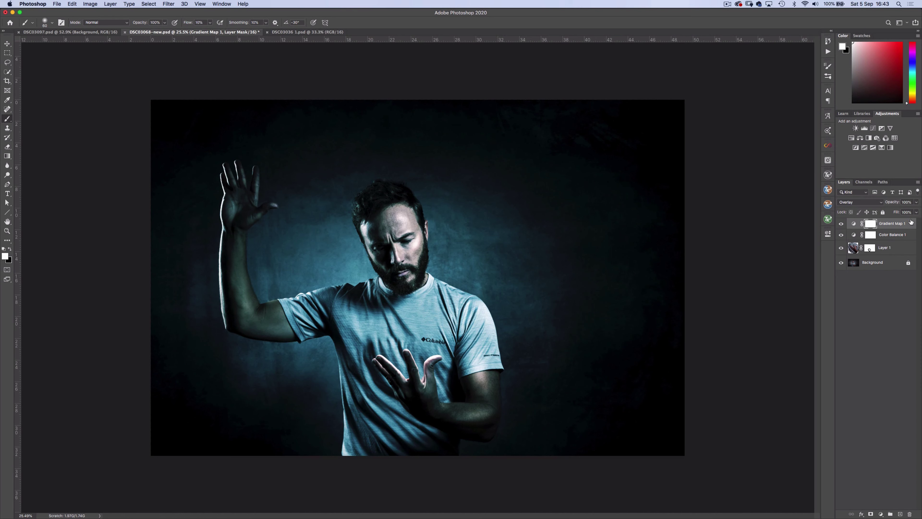
pyautogui.click(916, 204)
pyautogui.moveTo(888, 213); pyautogui.dragTo(886, 213)
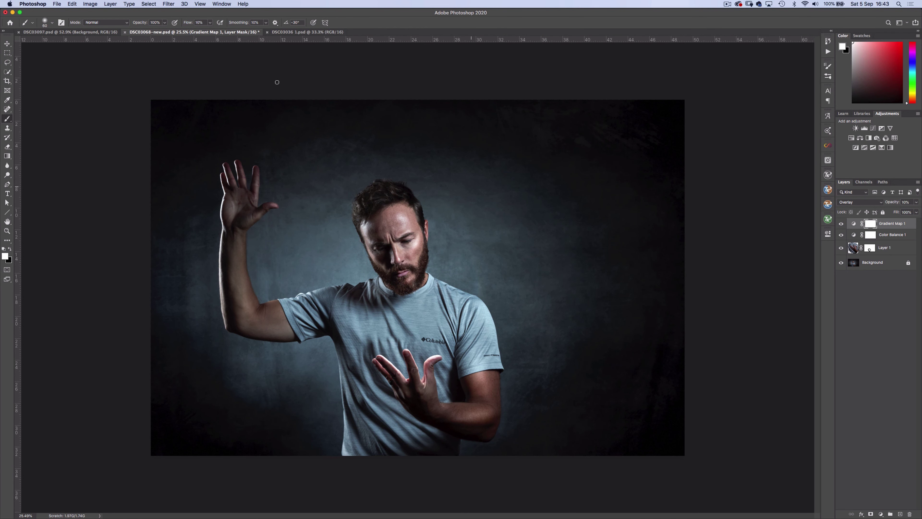
# Step: Switch to DSC03036 1.psd and set up the Pen Tool in Path mode
pyautogui.click(280, 33)
pyautogui.scroll(5, 435, 359)
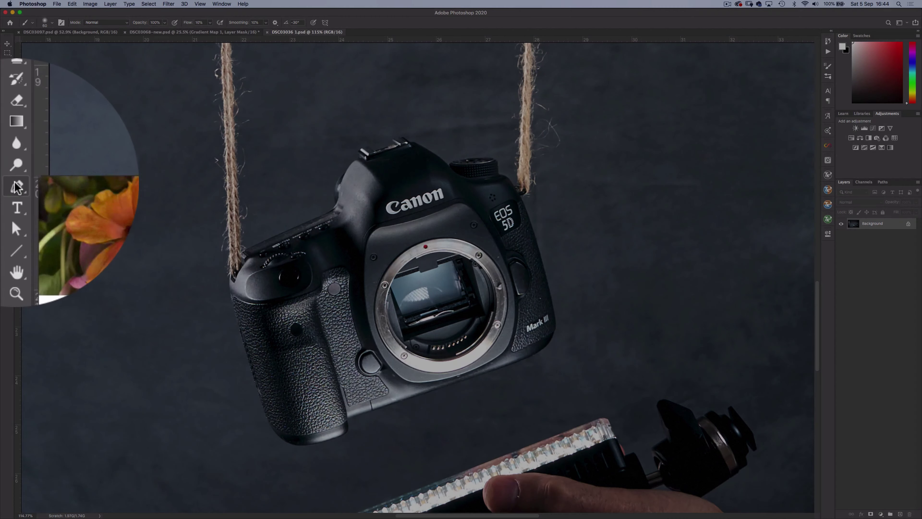
pyautogui.click(7, 184)
pyautogui.click(38, 186)
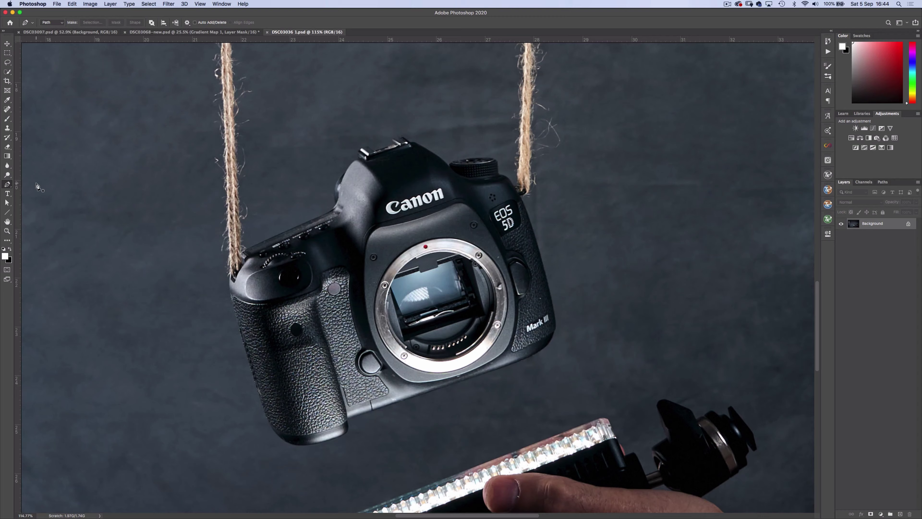
pyautogui.click(51, 22)
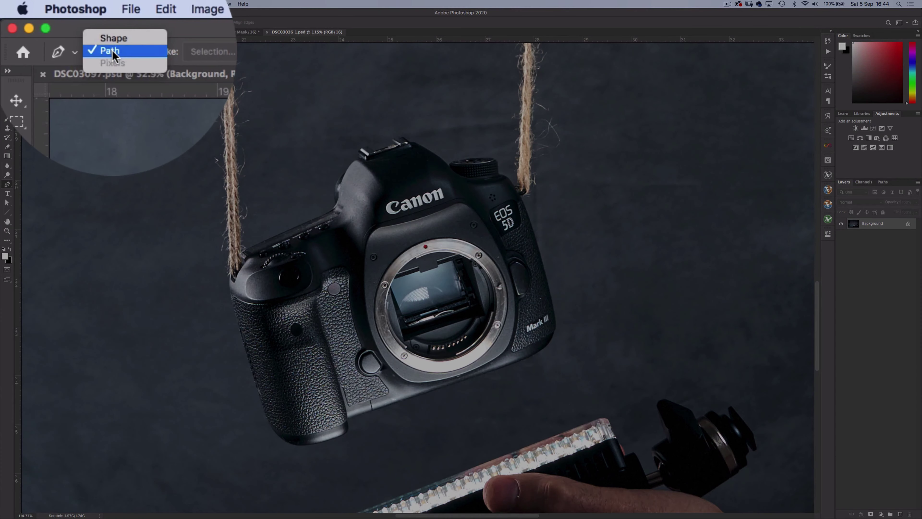
pyautogui.click(48, 22)
pyautogui.scroll(5, 579, 397)
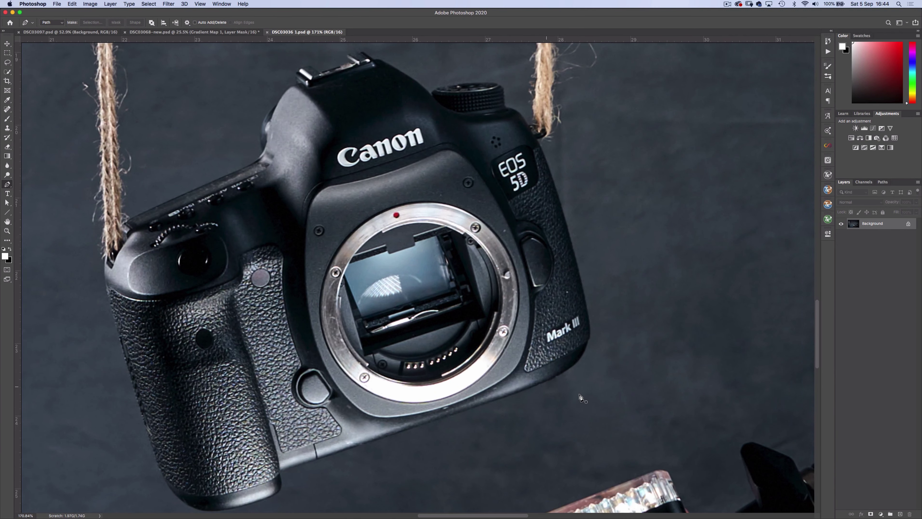
# Step: Trace the camera's right edge, top and hot shoe with pen anchor points
pyautogui.click(564, 366)
pyautogui.click(571, 359)
pyautogui.click(582, 333)
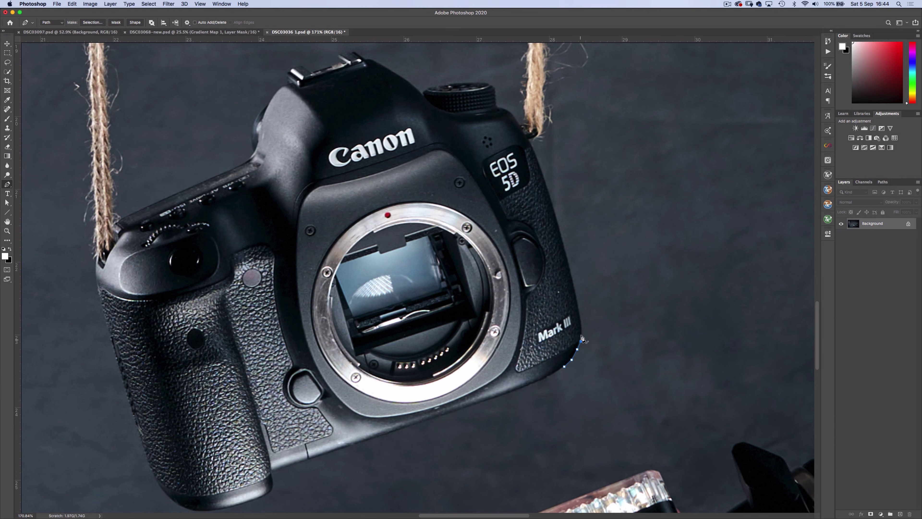
pyautogui.click(573, 282)
pyautogui.click(552, 201)
pyautogui.click(524, 134)
pyautogui.click(496, 106)
pyautogui.click(464, 84)
pyautogui.click(446, 86)
pyautogui.click(424, 93)
pyautogui.click(398, 75)
pyautogui.click(384, 66)
pyautogui.click(356, 53)
pyautogui.click(339, 57)
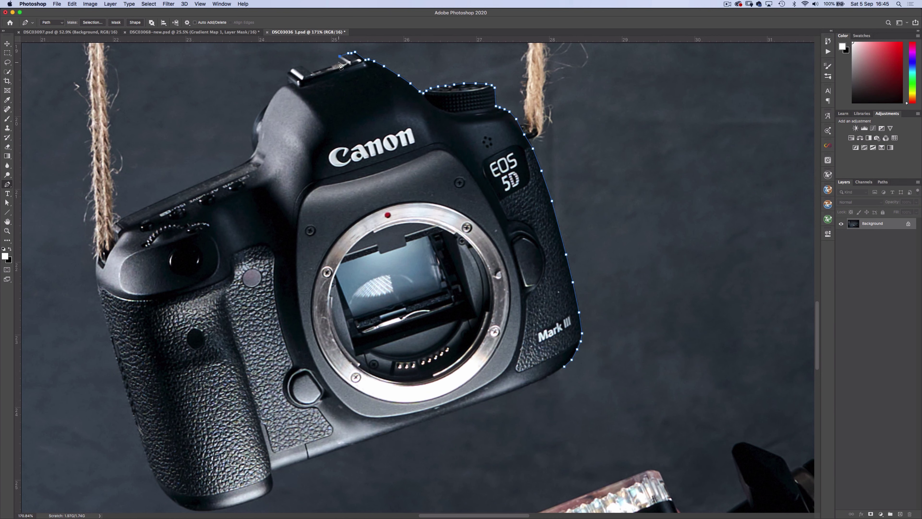
pyautogui.click(303, 67)
pyautogui.click(286, 84)
# Step: Finish the path down the left edge, grip and bottom, then make a 1 px feathered selection
pyautogui.click(236, 168)
pyautogui.click(123, 218)
pyautogui.click(96, 260)
pyautogui.click(145, 454)
pyautogui.click(181, 506)
pyautogui.scroll(-4, 189, 505)
pyautogui.click(272, 372)
pyautogui.click(545, 280)
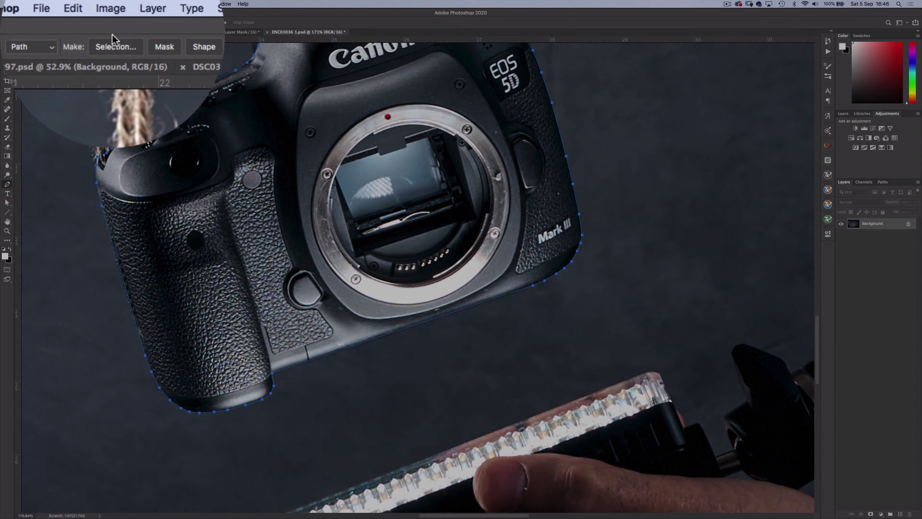
pyautogui.click(93, 23)
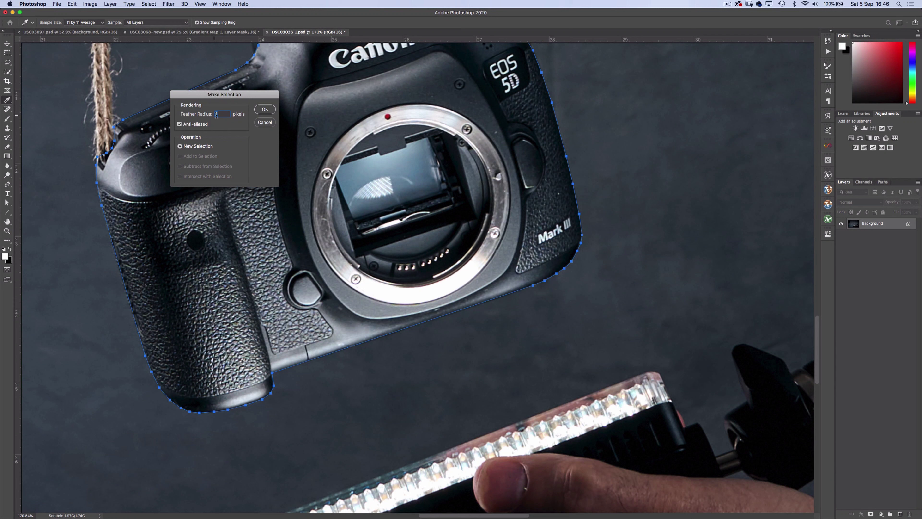
pyautogui.click(265, 109)
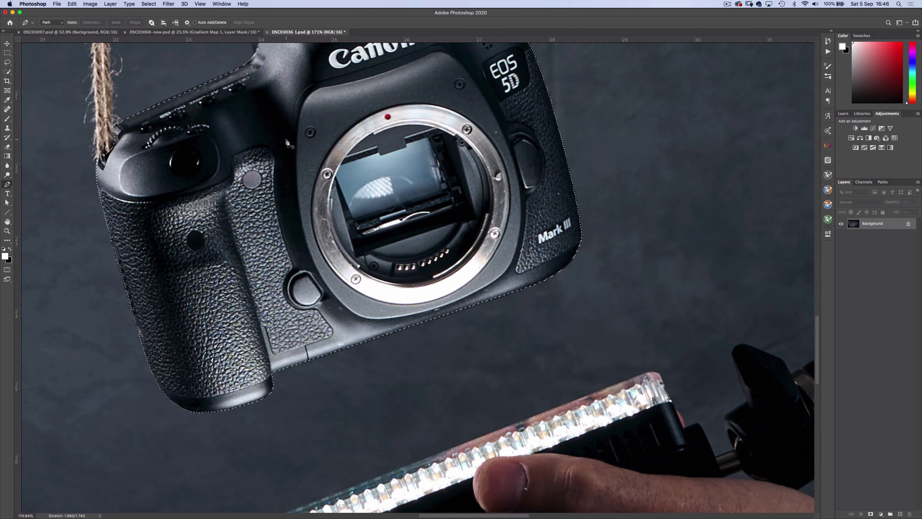
# Step: In DSC03068-new.psd, move the camera above the man's fingers with Layer 2 at 48% opacity
pyautogui.click(153, 33)
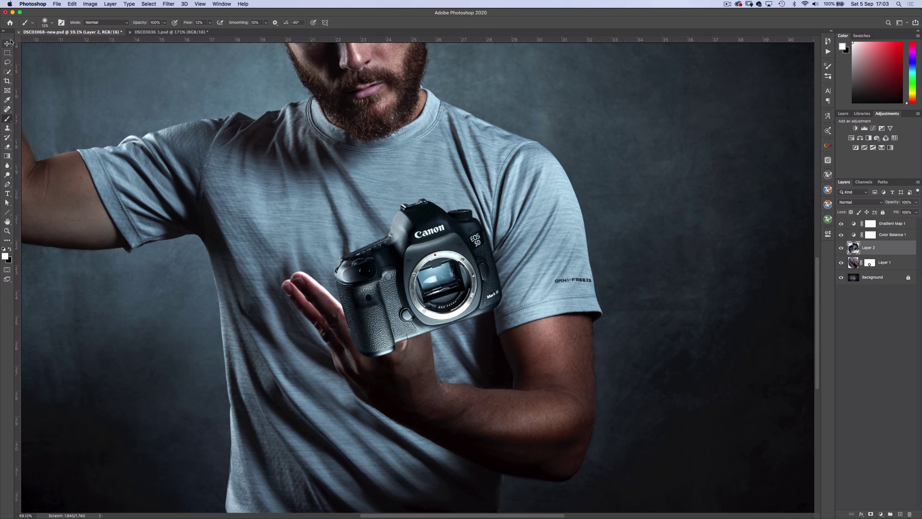
pyautogui.click(8, 44)
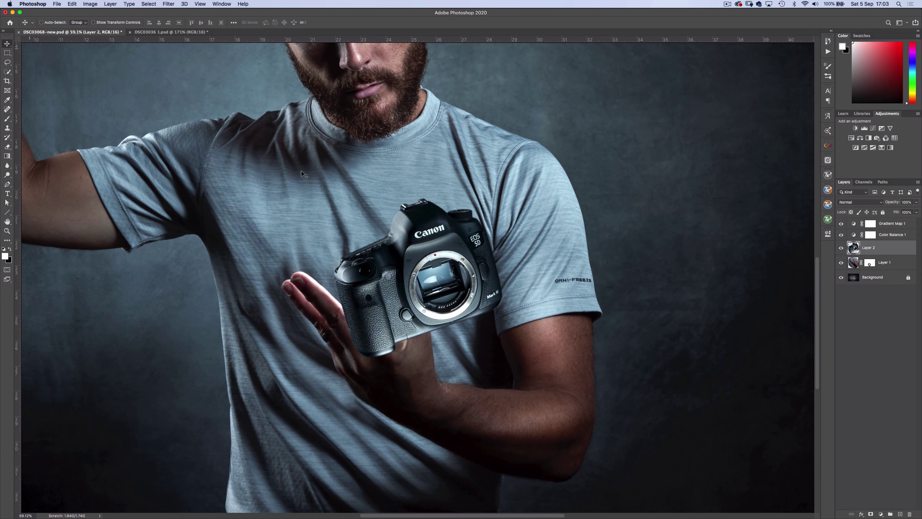
pyautogui.moveTo(400, 289); pyautogui.dragTo(363, 237)
pyautogui.click(917, 202)
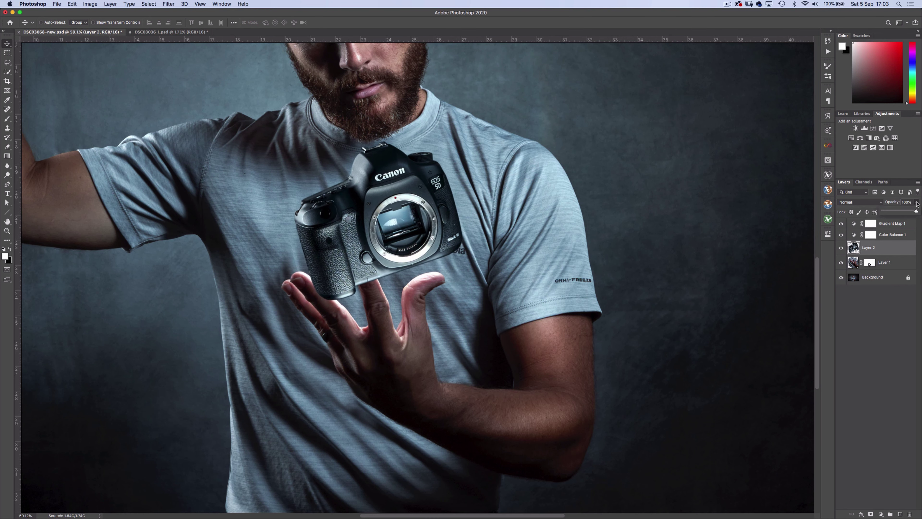
pyautogui.click(900, 211)
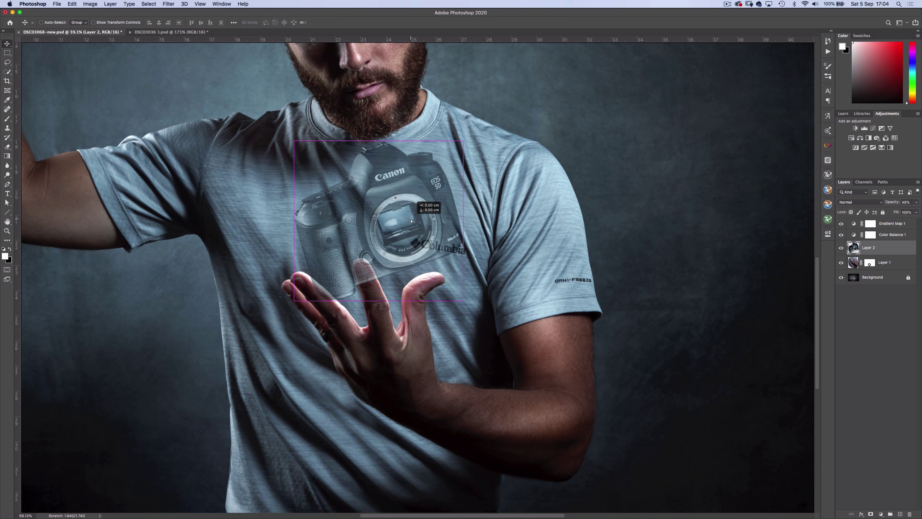
# Step: Scale the camera down slightly with Free Transform and restore Layer 2 to 100% opacity
pyautogui.press('super+t')
pyautogui.moveTo(462, 301); pyautogui.dragTo(457, 296)
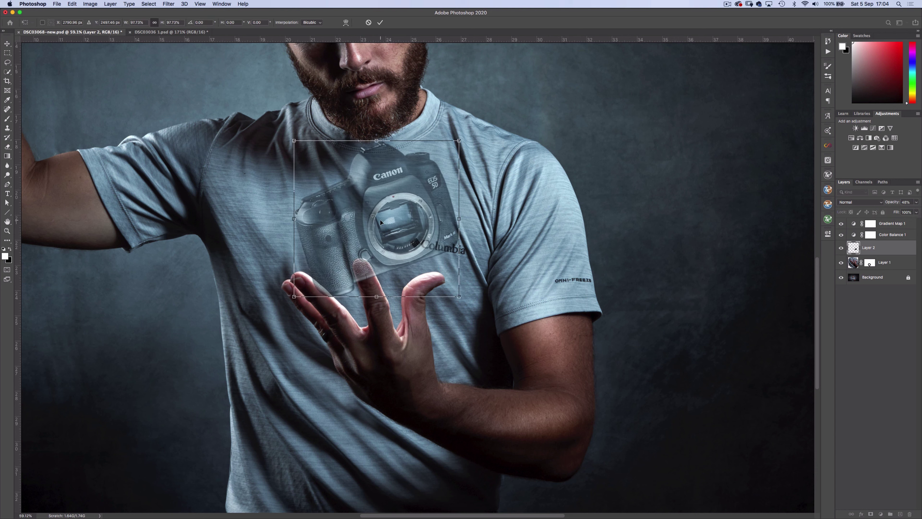
pyautogui.press('Return')
pyautogui.click(917, 203)
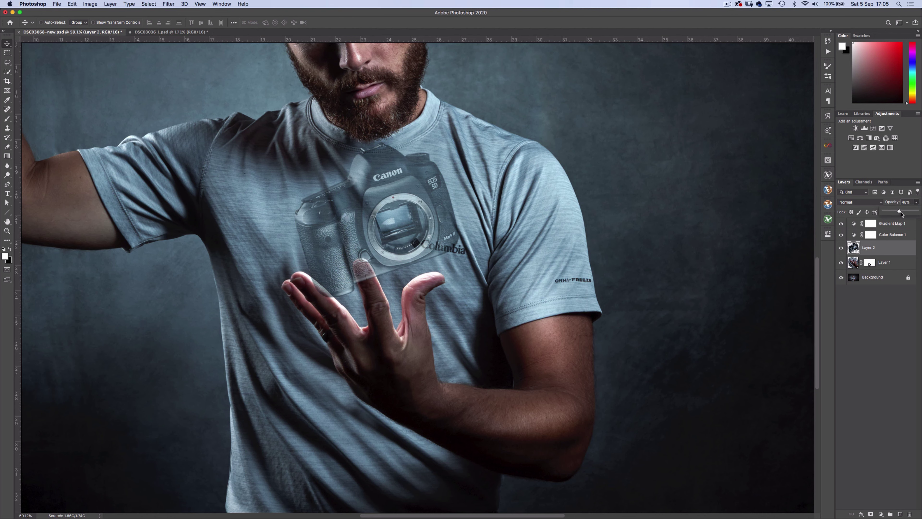
pyautogui.click(890, 327)
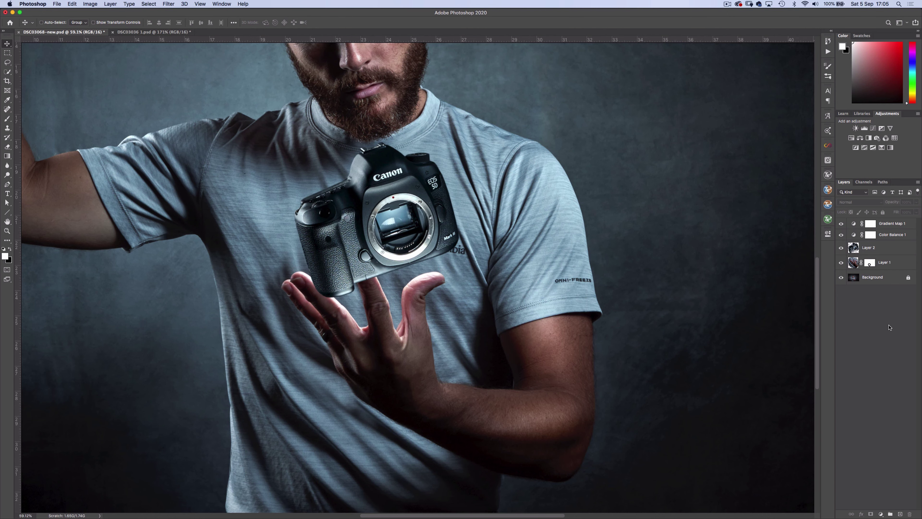
# Step: Add a mask to Layer 2 and paint with a 100% flow brush so the finger overlaps the camera
pyautogui.click(883, 250)
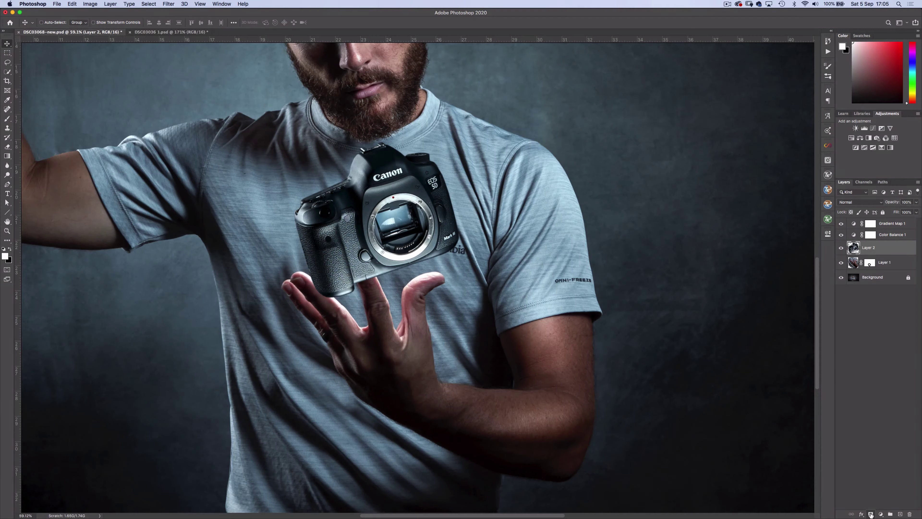
pyautogui.click(871, 514)
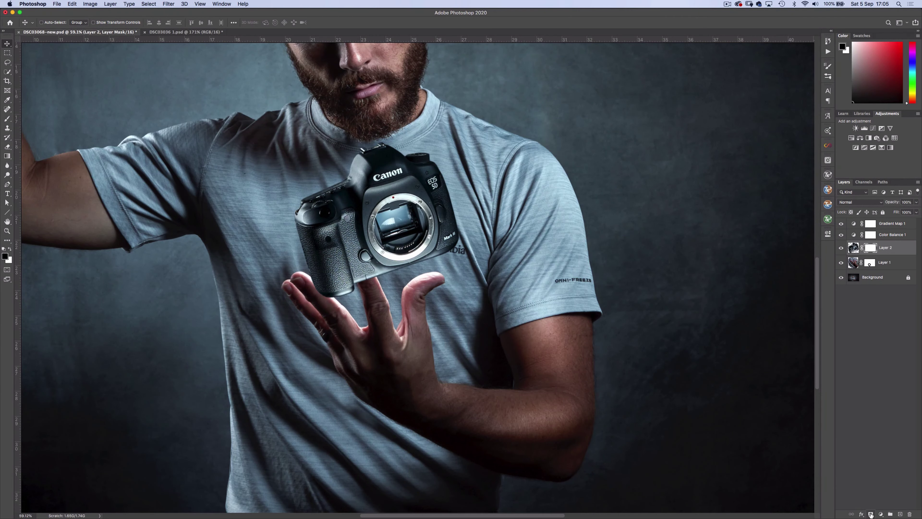
pyautogui.click(8, 118)
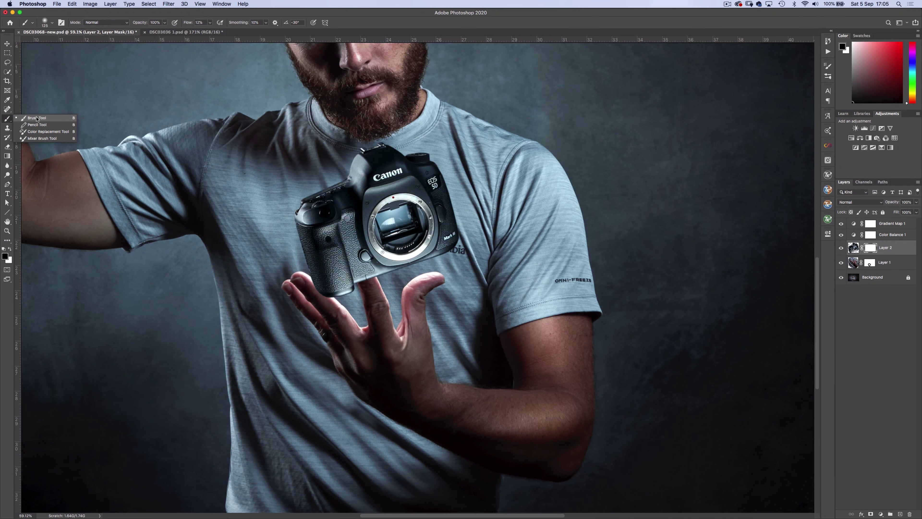
pyautogui.click(209, 22)
pyautogui.moveTo(212, 31); pyautogui.dragTo(242, 31)
pyautogui.scroll(5, 397, 257)
pyautogui.moveTo(398, 257)
pyautogui.mouseDown()
pyautogui.moveTo(371, 206)
pyautogui.moveTo(364, 235)
pyautogui.moveTo(379, 271)
pyautogui.moveTo(362, 233)
pyautogui.mouseUp()
pyautogui.moveTo(272, 295)
pyautogui.mouseDown()
pyautogui.moveTo(264, 276)
pyautogui.moveTo(286, 287)
pyautogui.mouseUp()
# Step: Touch up the mask along the grip and fingertip with a 30 px white brush
pyautogui.click(52, 24)
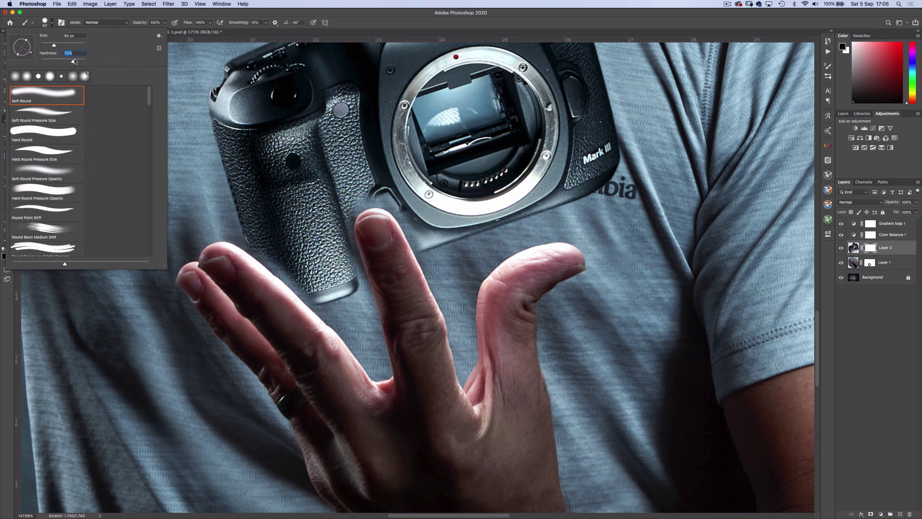
pyautogui.press('Return')
pyautogui.press('[')
pyautogui.press('[')
pyautogui.press('[')
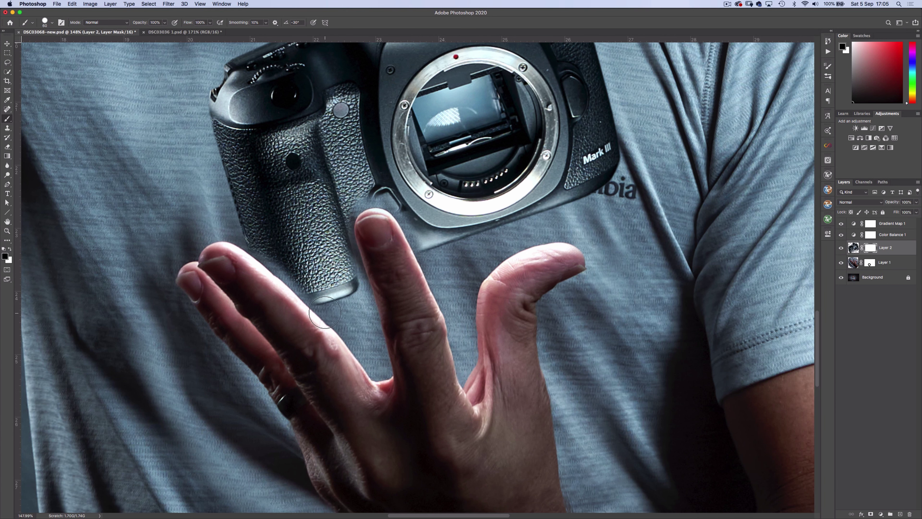
pyautogui.press('x')
pyautogui.moveTo(349, 246)
pyautogui.mouseDown()
pyautogui.moveTo(346, 224)
pyautogui.moveTo(287, 293)
pyautogui.moveTo(295, 283)
pyautogui.moveTo(236, 237)
pyautogui.mouseUp()
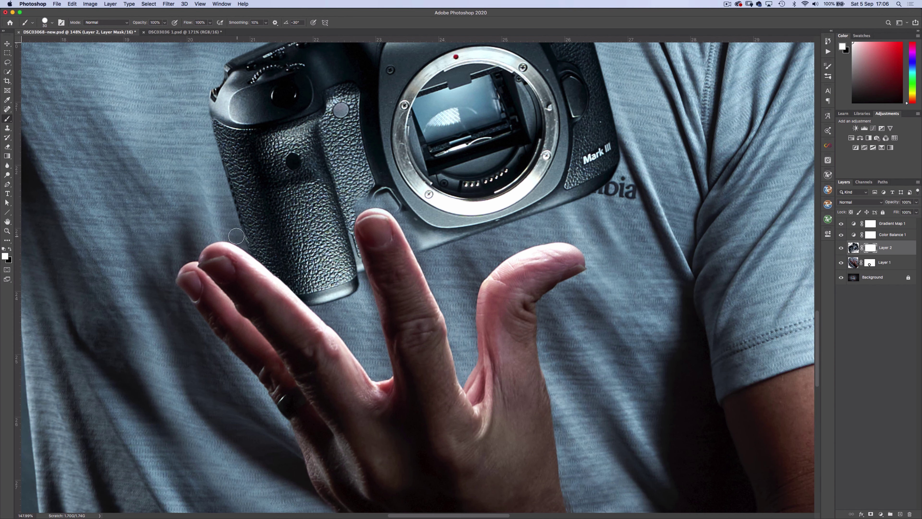
pyautogui.moveTo(415, 235)
pyautogui.mouseDown()
pyautogui.moveTo(379, 199)
pyautogui.moveTo(357, 213)
pyautogui.mouseUp()
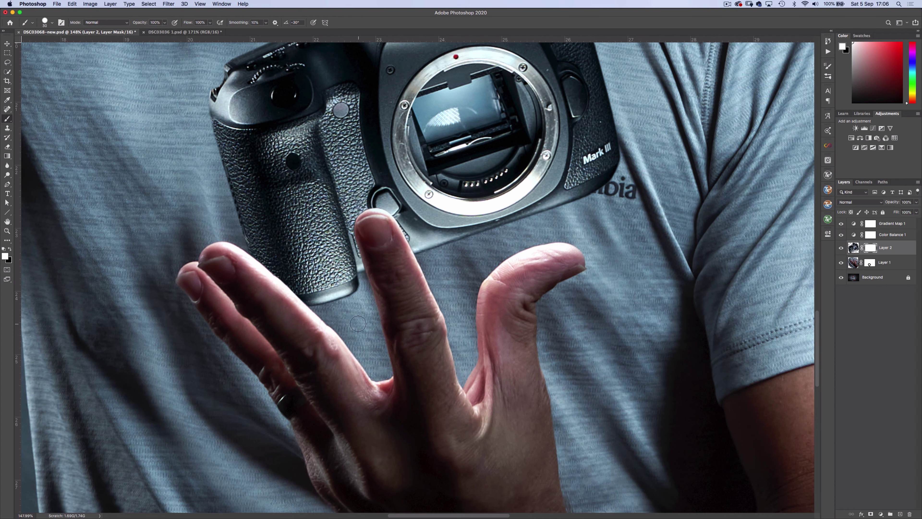
pyautogui.press('super+0')
# Step: Rename Layer 2 to 'Camera', duplicate it, and set the copy to Screen blending
pyautogui.doubleClick(886, 247)
pyautogui.write('Ca')
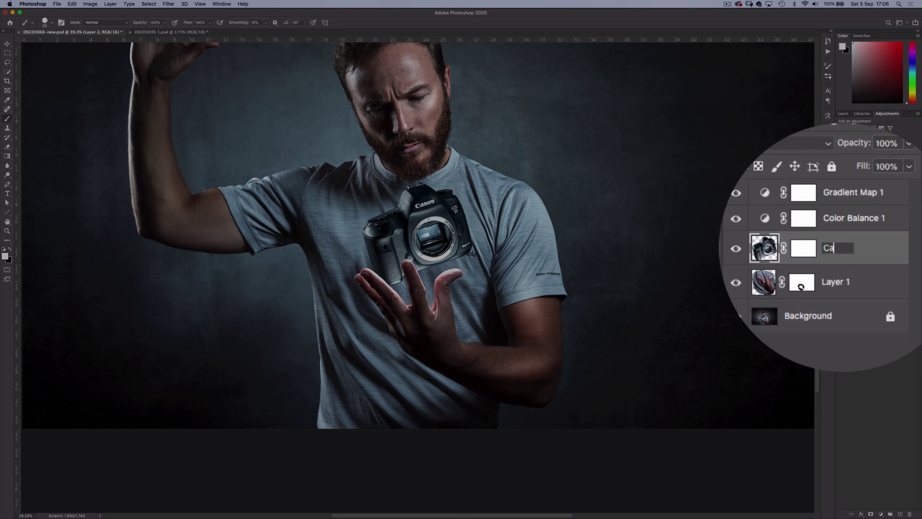
pyautogui.write('mera')
pyautogui.press('Return')
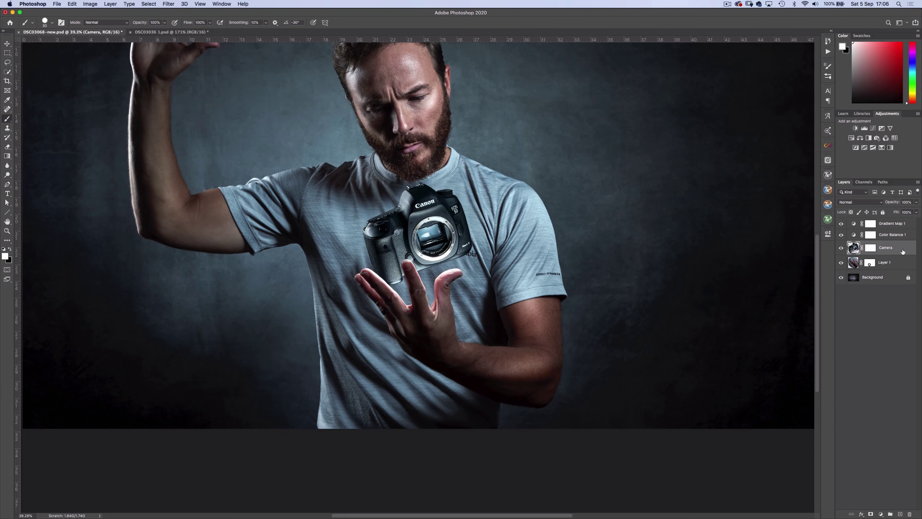
pyautogui.moveTo(902, 251); pyautogui.dragTo(900, 514)
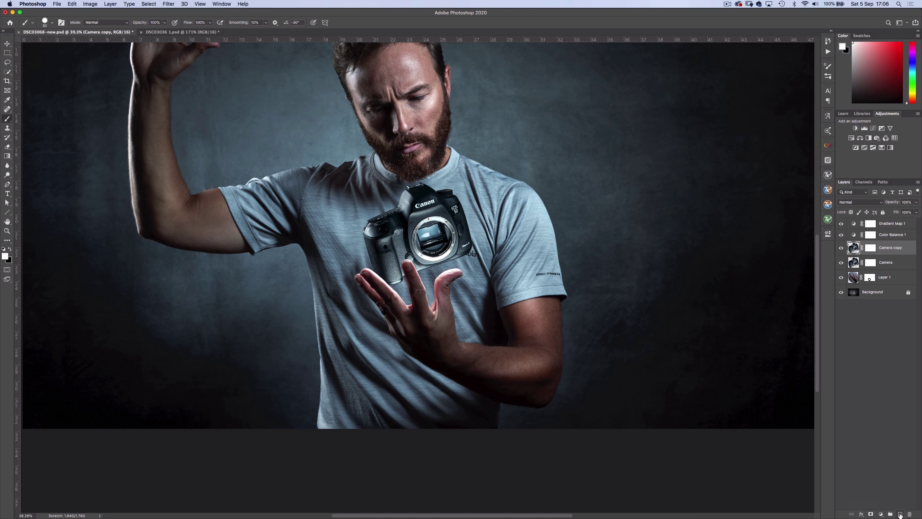
pyautogui.click(889, 250)
pyautogui.click(861, 202)
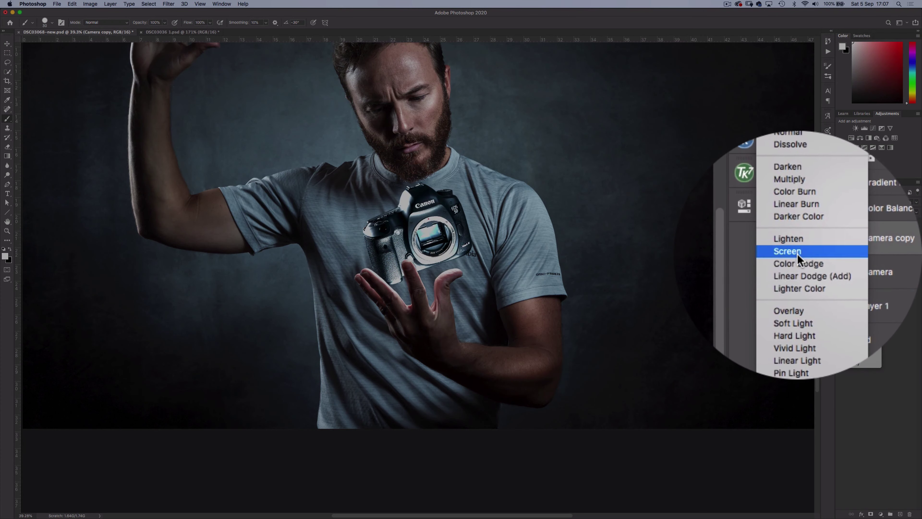
pyautogui.click(852, 256)
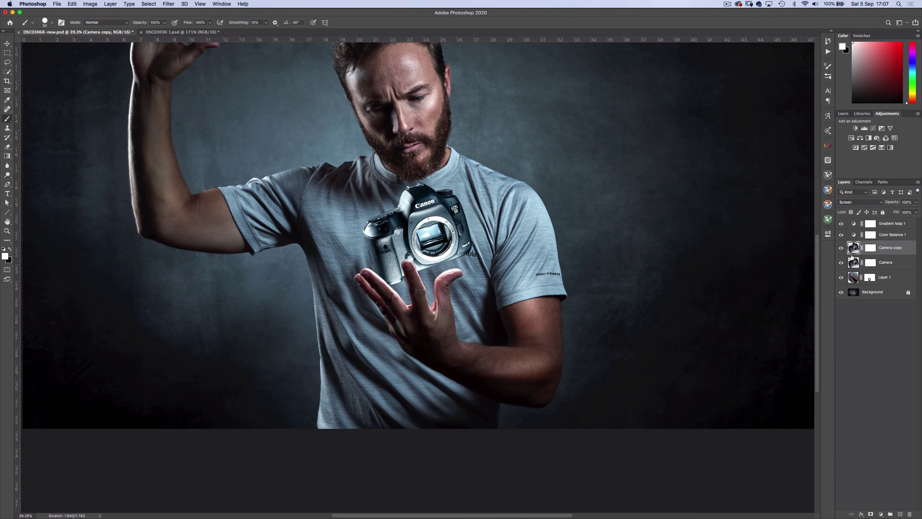
# Step: Lower the original Camera layer's opacity slightly
pyautogui.click(888, 263)
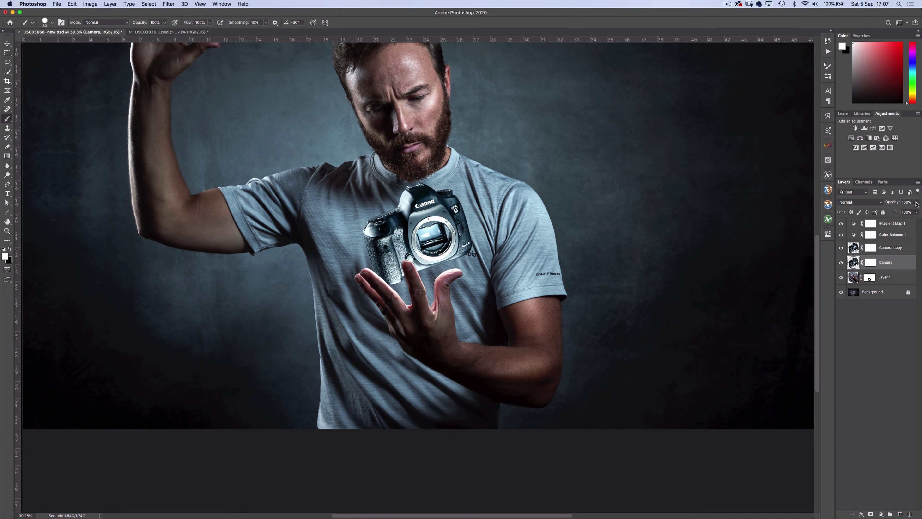
pyautogui.click(915, 202)
pyautogui.moveTo(900, 219); pyautogui.dragTo(899, 219)
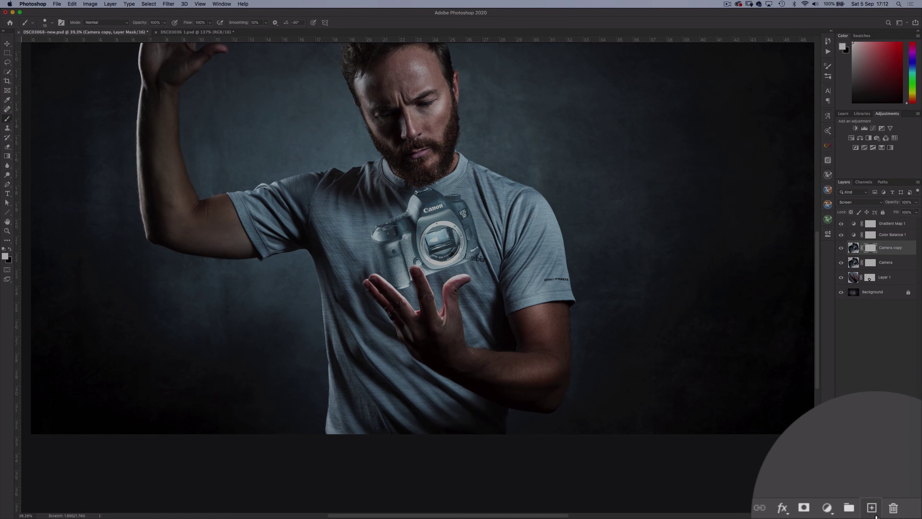
# Step: Add a new layer and set the Pen Tool to Shape mode with a cyan 2 px stroke
pyautogui.click(872, 507)
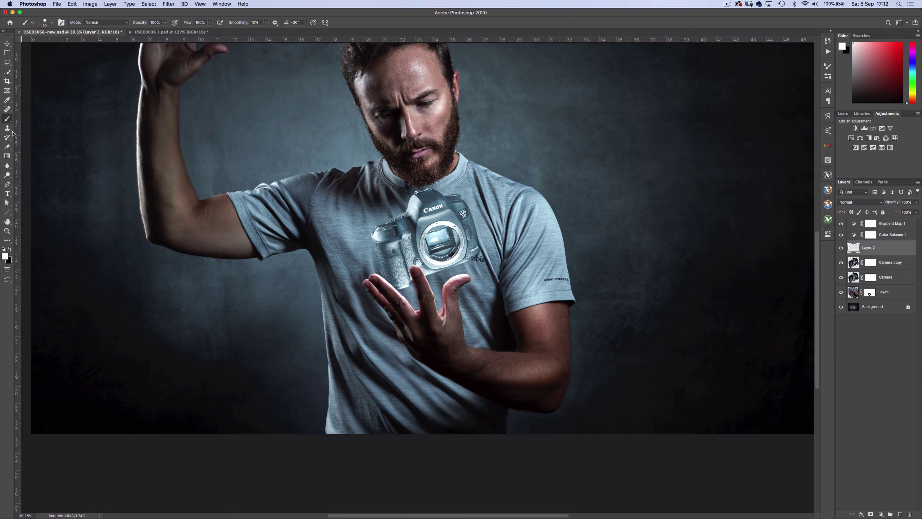
pyautogui.click(7, 184)
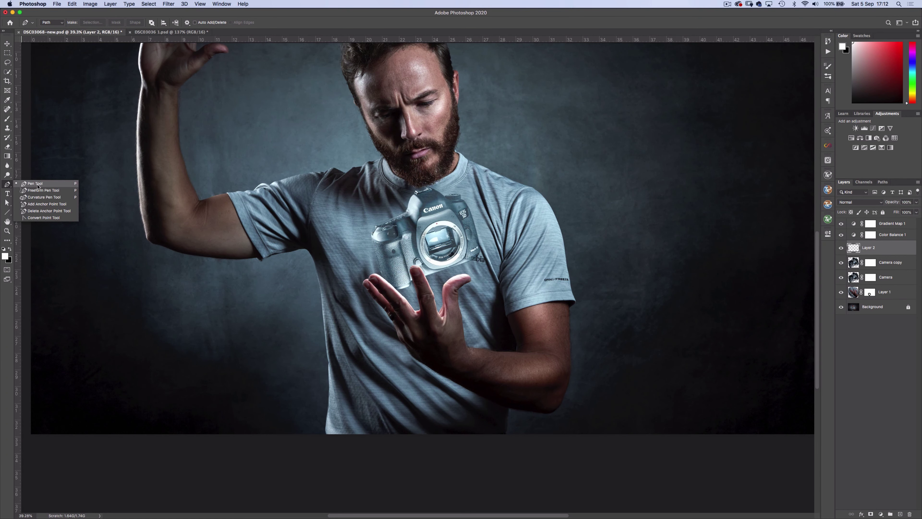
pyautogui.click(38, 185)
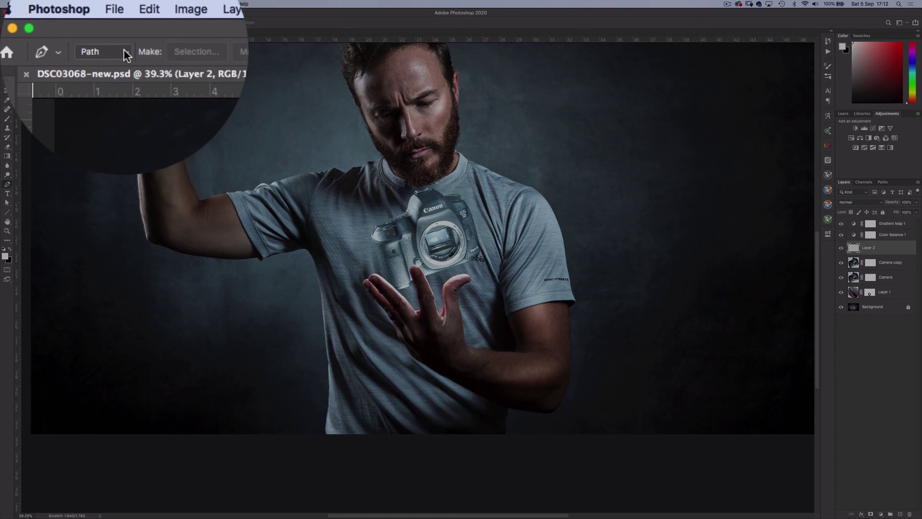
pyautogui.click(53, 22)
pyautogui.click(52, 17)
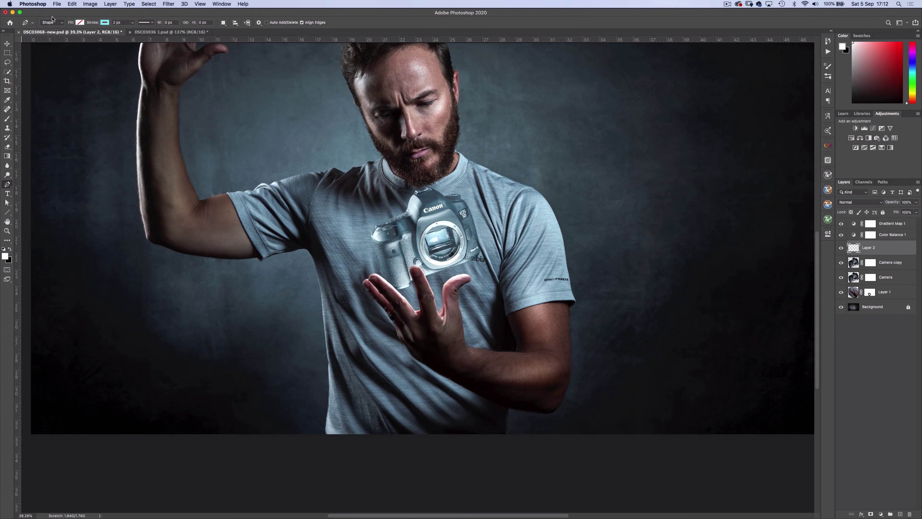
pyautogui.click(104, 22)
pyautogui.click(73, 60)
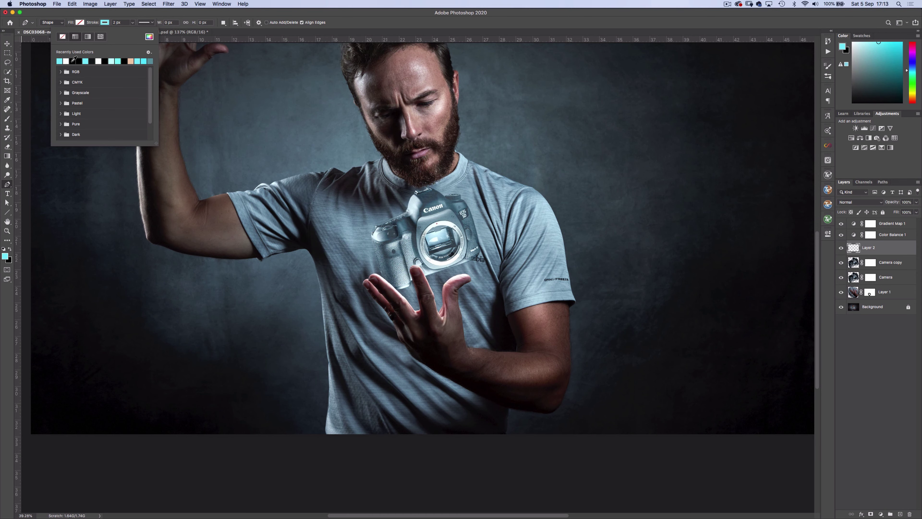
# Step: Zoom in on the camera and place pen points along its right and top edges
pyautogui.press('Return')
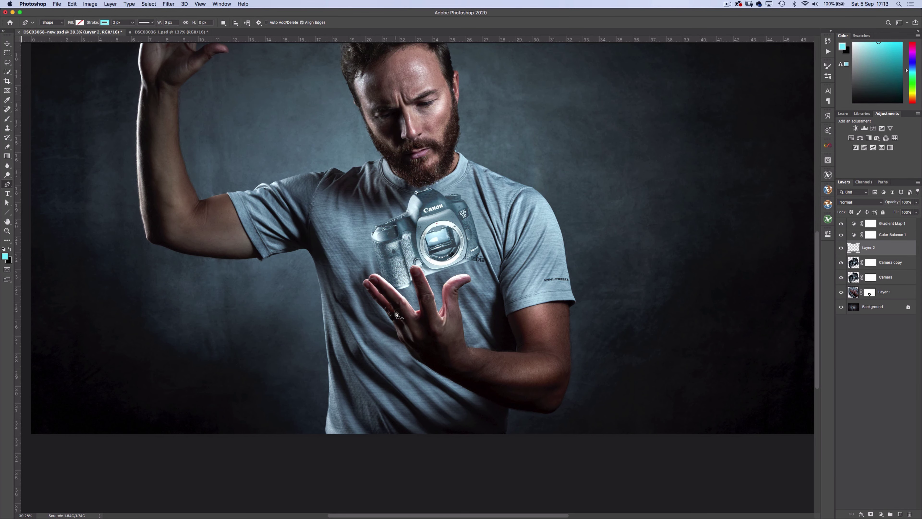
pyautogui.scroll(5, 398, 314)
pyautogui.hscroll(5, 397, 315)
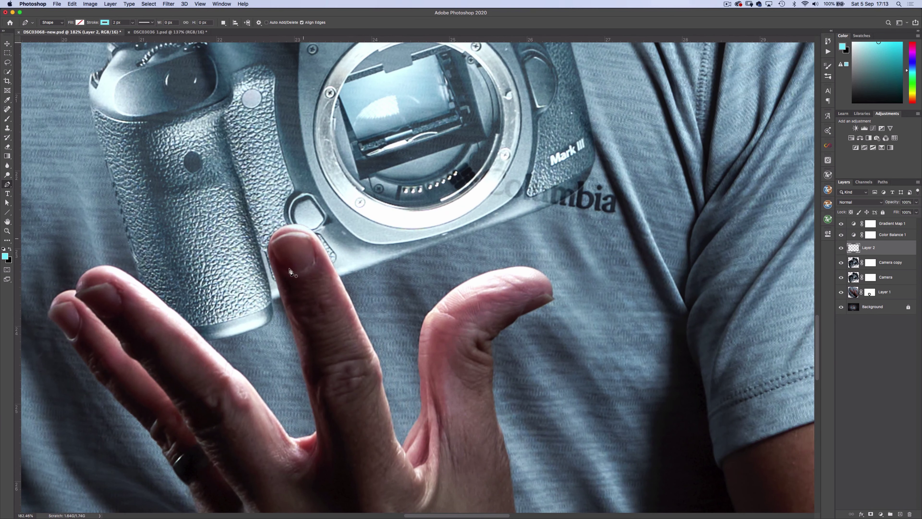
pyautogui.click(273, 302)
pyautogui.click(547, 207)
pyautogui.click(574, 193)
pyautogui.click(594, 141)
pyautogui.scroll(5, 594, 142)
pyautogui.click(574, 259)
pyautogui.click(545, 170)
pyautogui.click(520, 129)
pyautogui.click(505, 104)
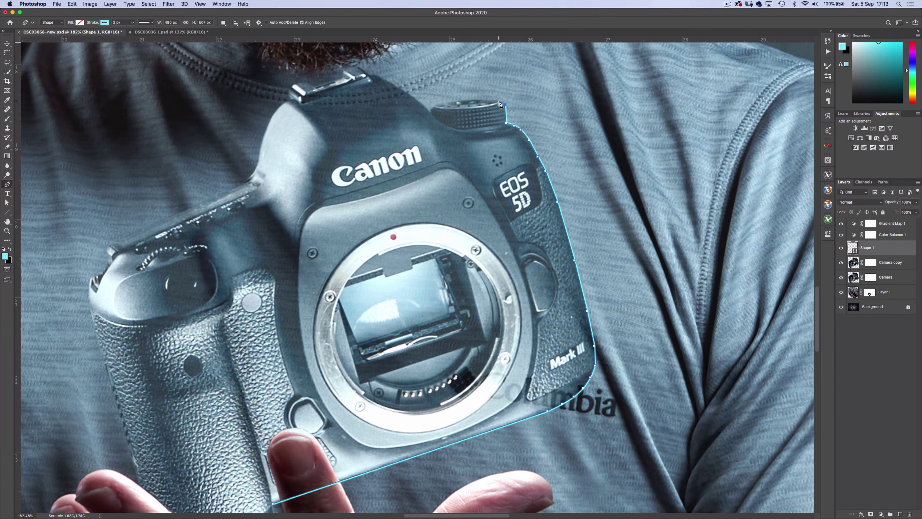
pyautogui.click(485, 99)
pyautogui.click(443, 104)
pyautogui.click(430, 110)
pyautogui.click(384, 79)
pyautogui.click(358, 66)
pyautogui.click(314, 85)
pyautogui.click(282, 104)
pyautogui.click(262, 142)
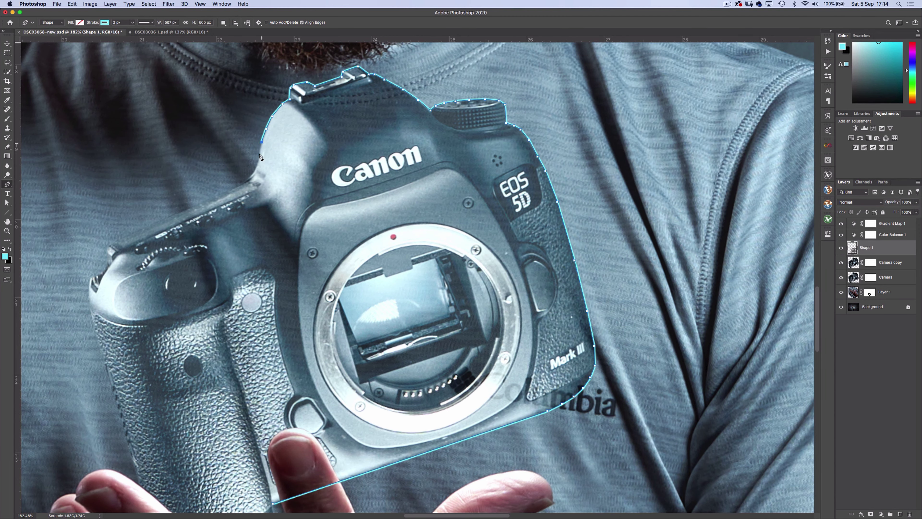
# Step: Trace down the left edge, around the grip and bottom, and close the camera outline
pyautogui.click(248, 176)
pyautogui.click(106, 260)
pyautogui.click(89, 296)
pyautogui.click(100, 349)
pyautogui.scroll(-3, 99, 349)
pyautogui.click(136, 392)
pyautogui.click(190, 413)
pyautogui.click(256, 388)
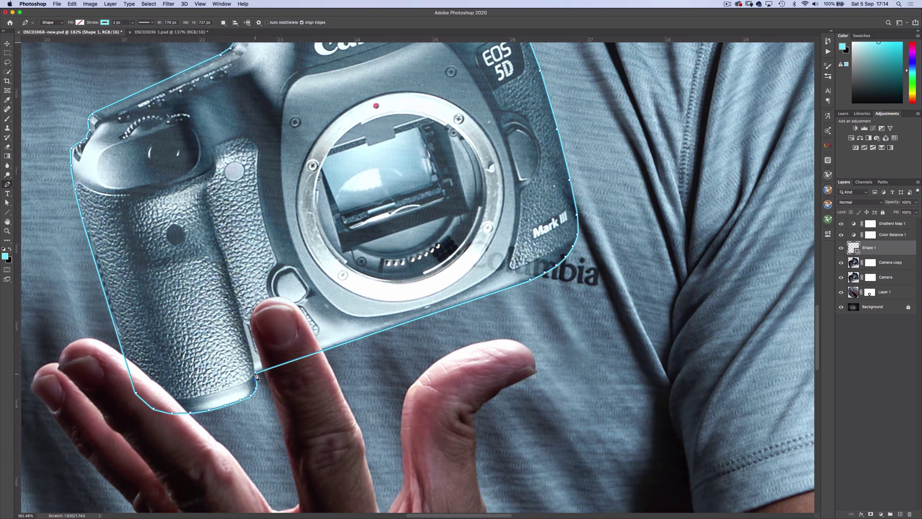
pyautogui.click(256, 376)
pyautogui.scroll(-3, 256, 376)
pyautogui.press('v')
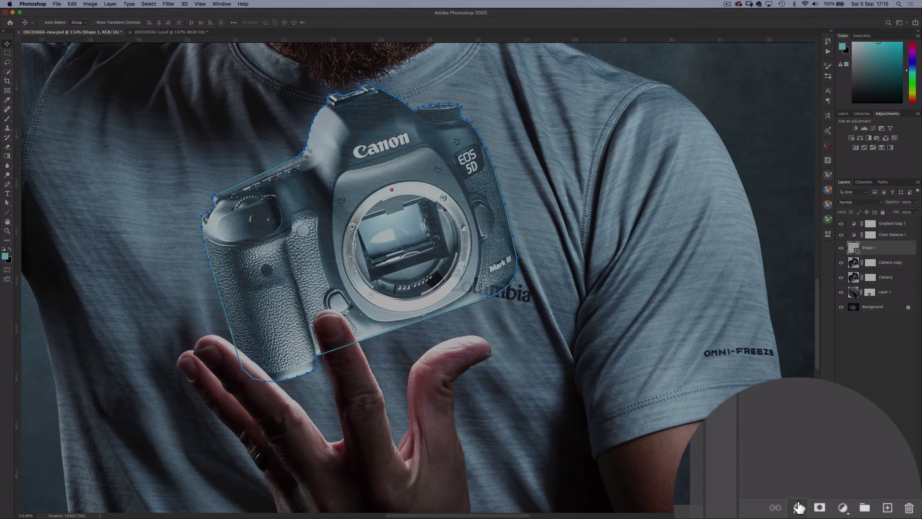
# Step: Give Shape 1 a cyan Outer Glow at 65% opacity with larger spread and size
pyautogui.click(861, 514)
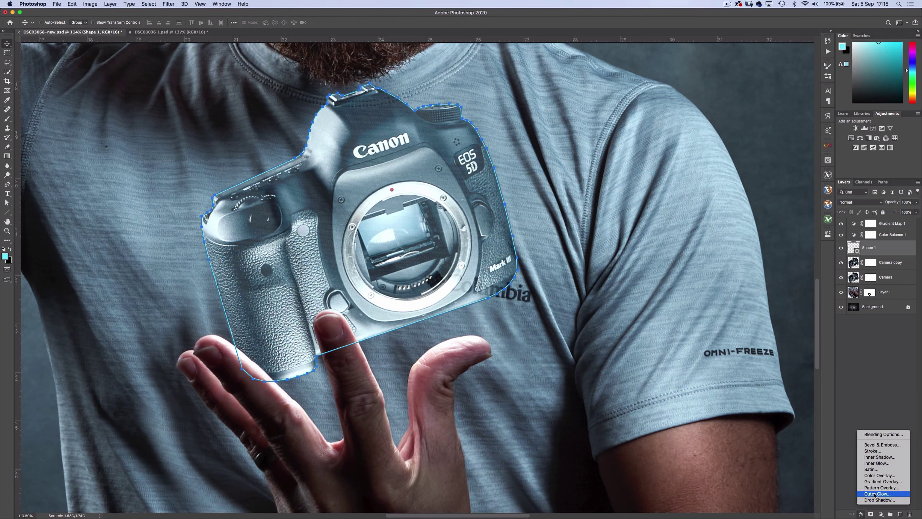
pyautogui.click(874, 494)
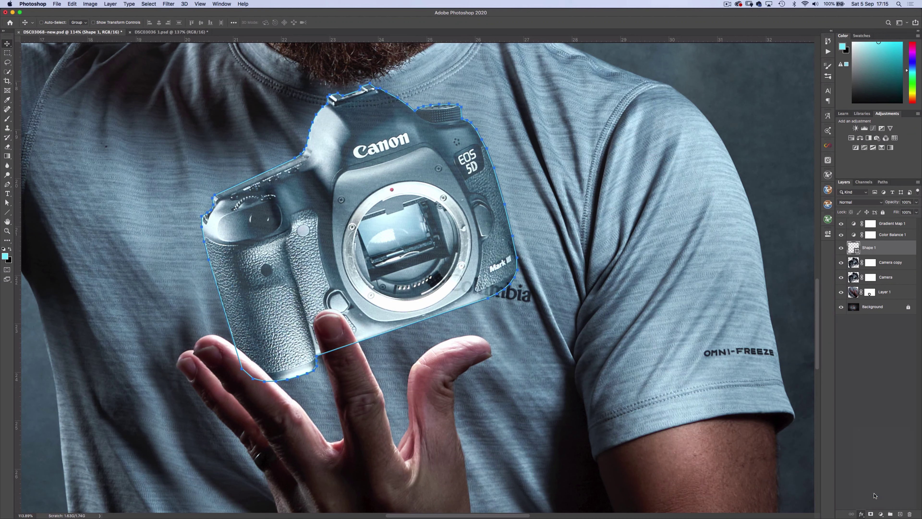
pyautogui.click(721, 270)
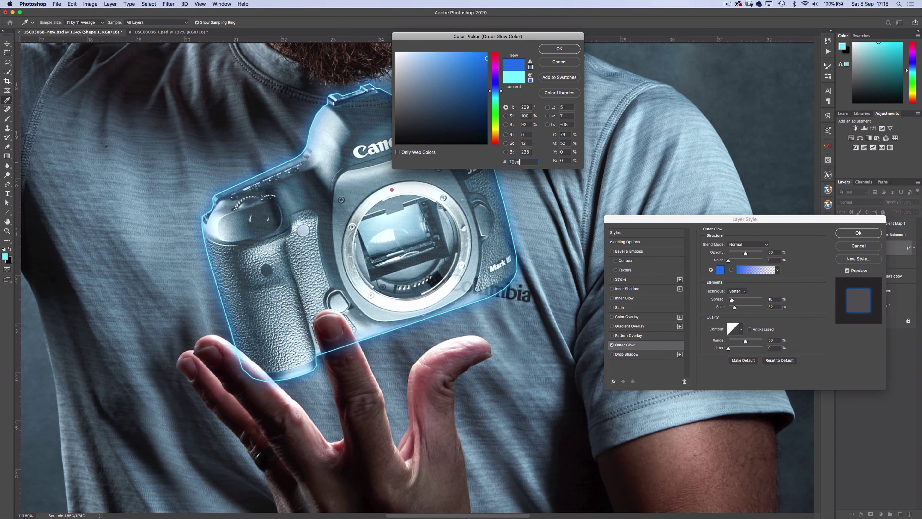
pyautogui.click(560, 49)
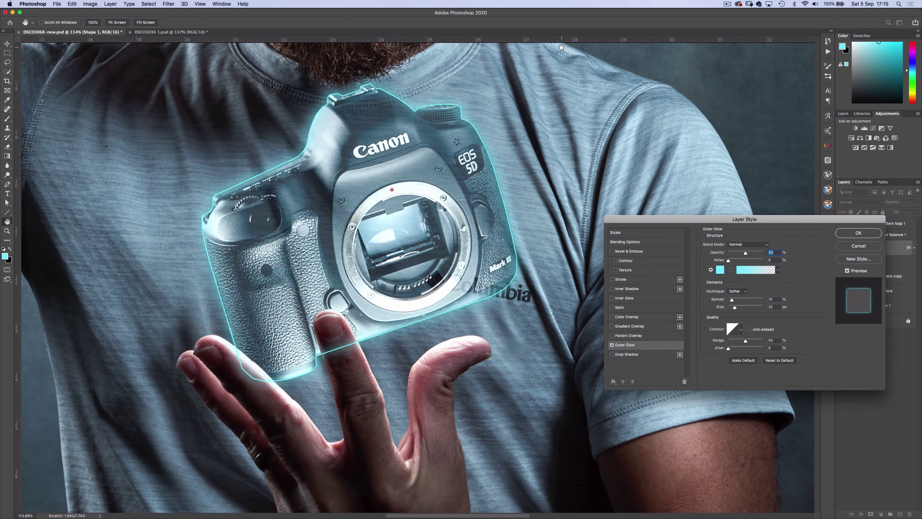
pyautogui.click(750, 253)
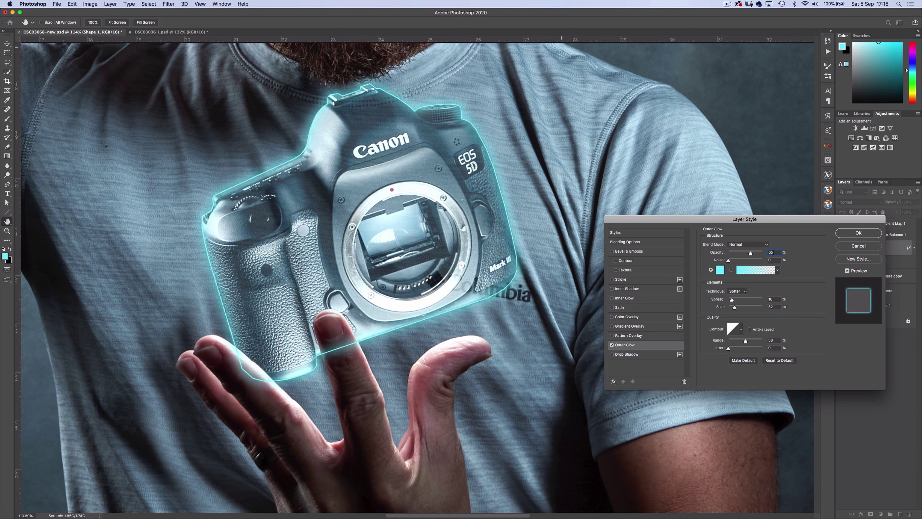
pyautogui.moveTo(731, 300); pyautogui.dragTo(737, 309)
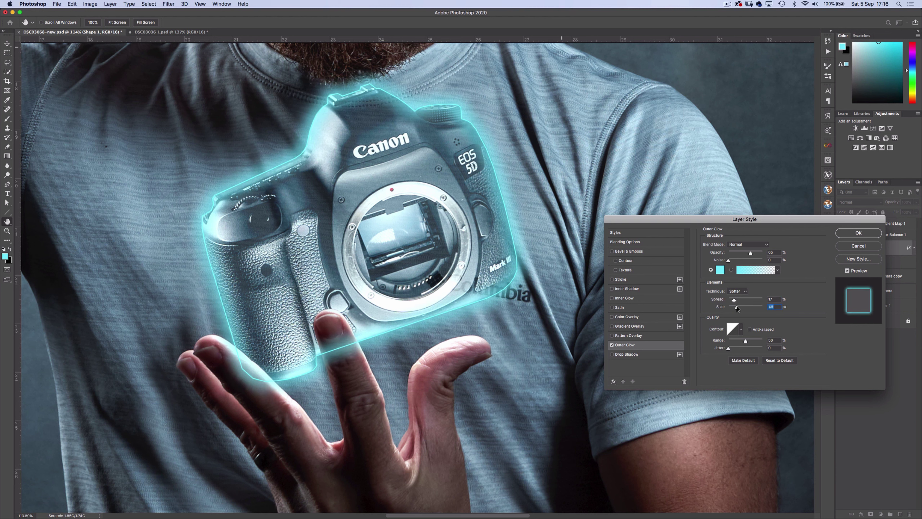
pyautogui.click(844, 234)
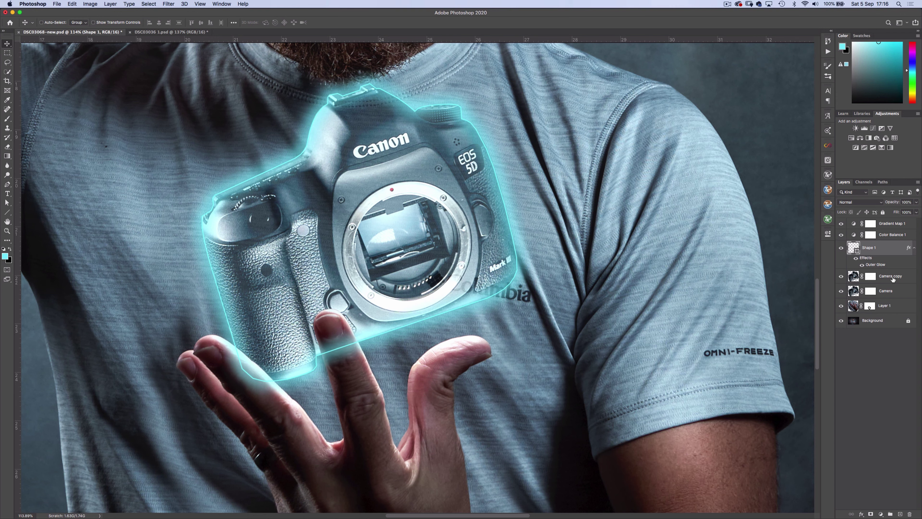
# Step: Group the outline and both camera layers into a group named 'Camera'
pyautogui.keyDown('shift'); pyautogui.click(895, 291); pyautogui.keyUp('shift')
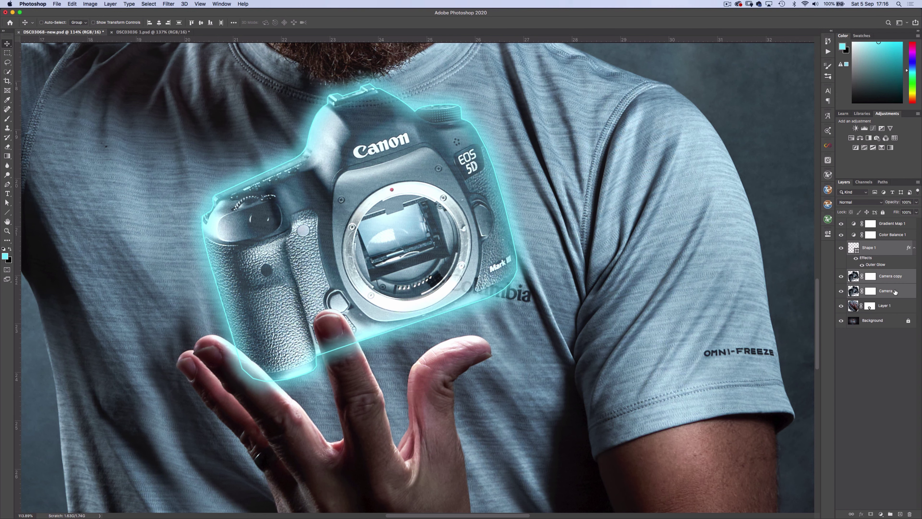
pyautogui.press('super+g')
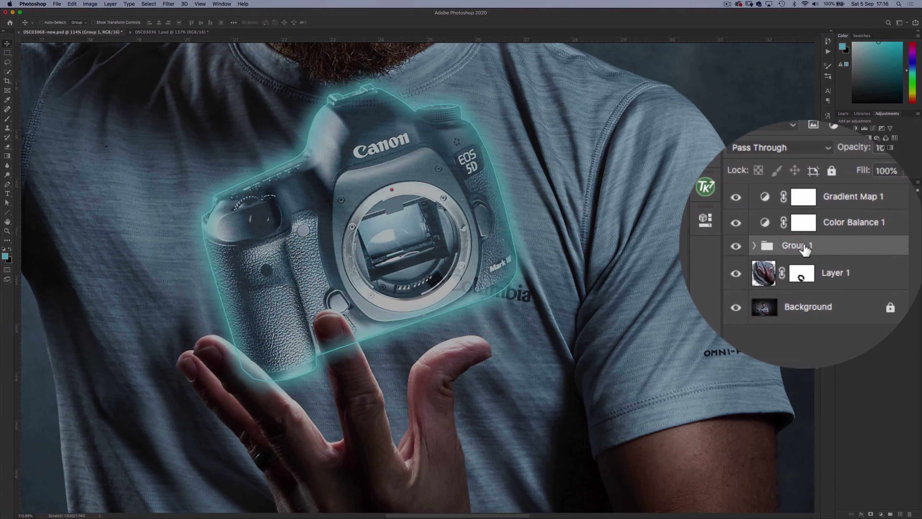
pyautogui.doubleClick(871, 246)
pyautogui.write('Camera')
pyautogui.press('Return')
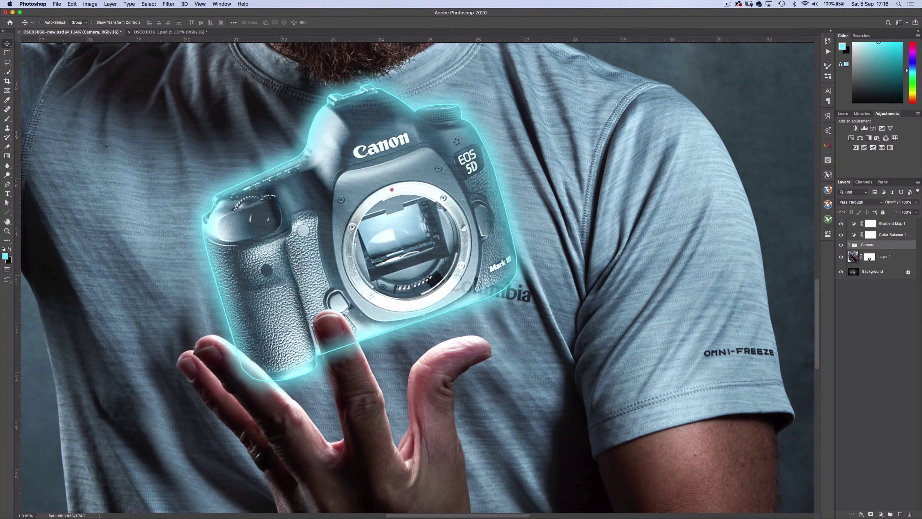
# Step: Mask the Camera group and paint black over the middle and index fingers, then select Layer 1
pyautogui.press('super+0')
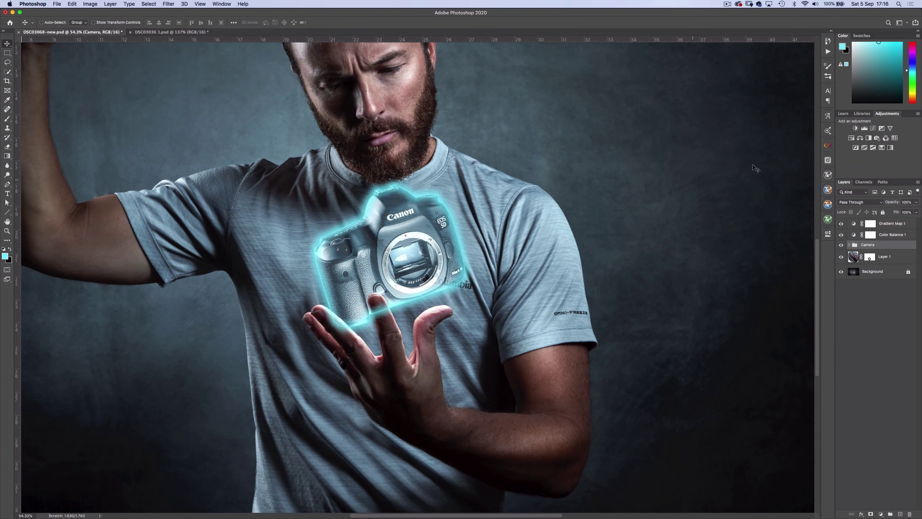
pyautogui.click(871, 515)
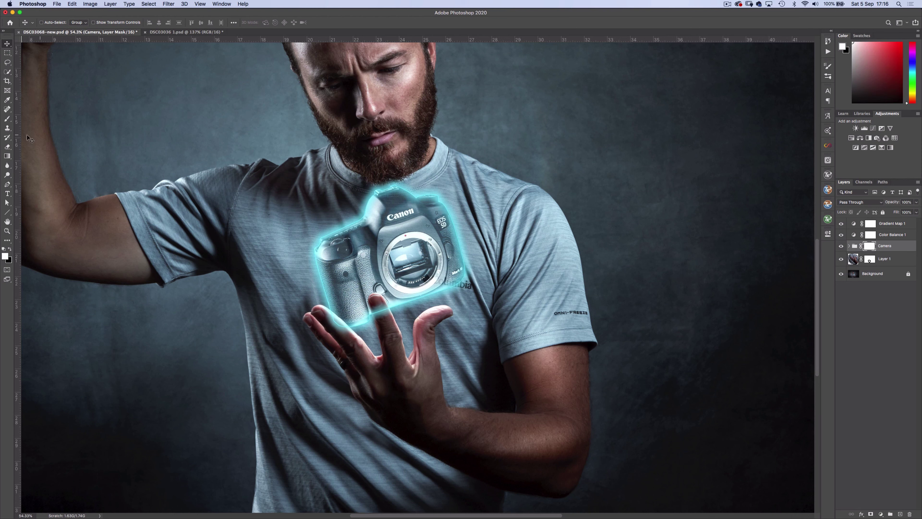
pyautogui.click(7, 118)
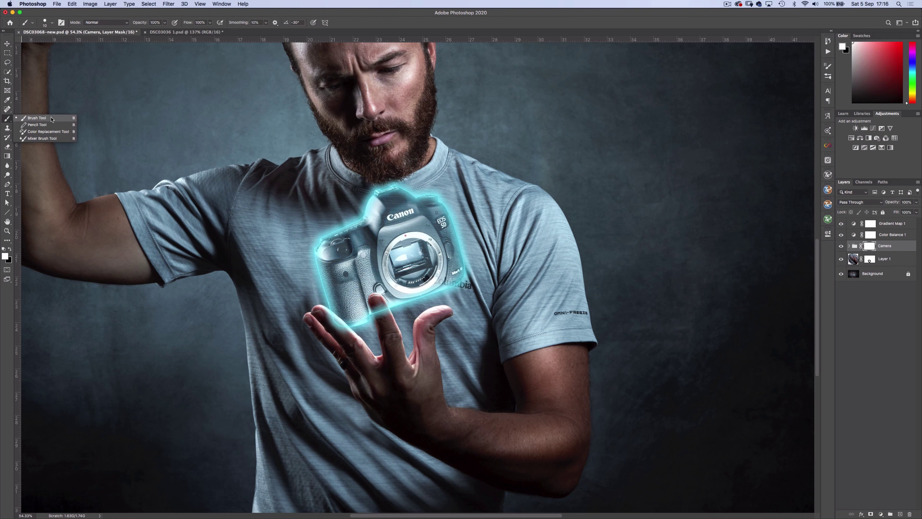
pyautogui.press('x')
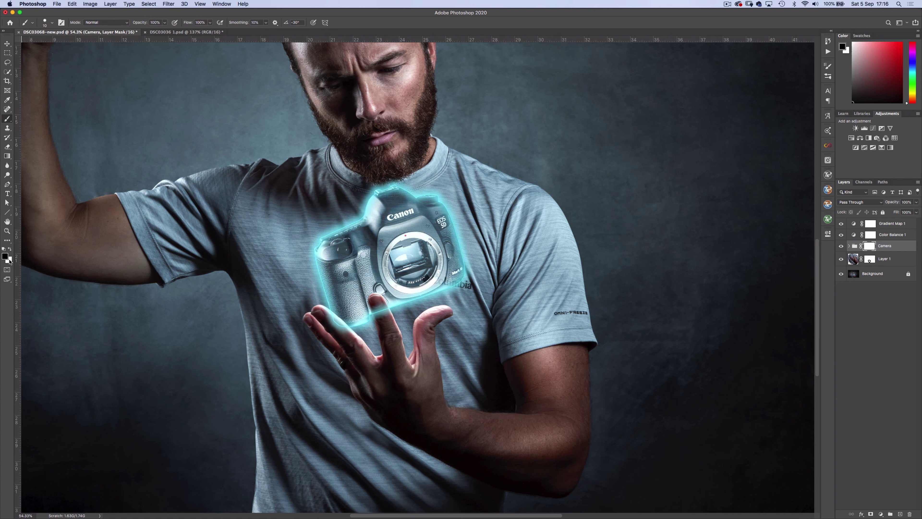
pyautogui.scroll(5, 373, 326)
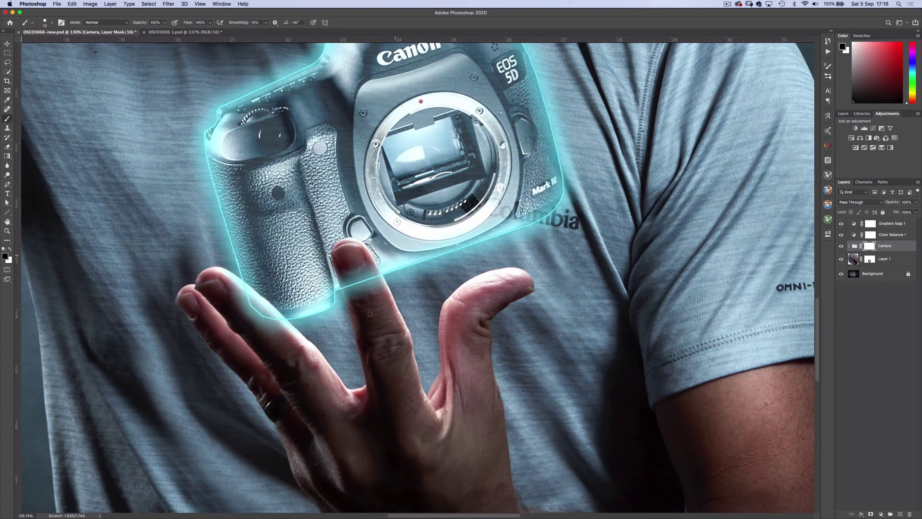
pyautogui.press(']')
pyautogui.press(']')
pyautogui.moveTo(362, 293)
pyautogui.mouseDown()
pyautogui.moveTo(374, 273)
pyautogui.moveTo(353, 291)
pyautogui.mouseUp()
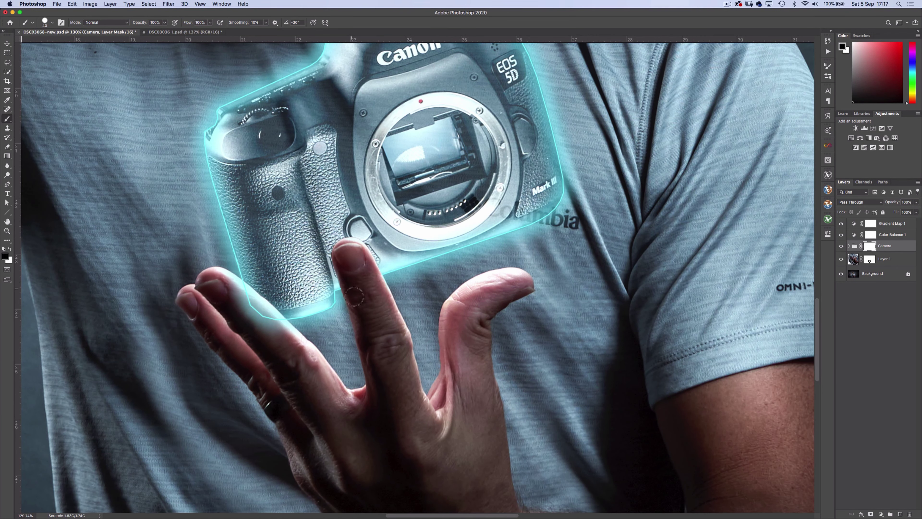
pyautogui.moveTo(283, 319); pyautogui.dragTo(222, 279)
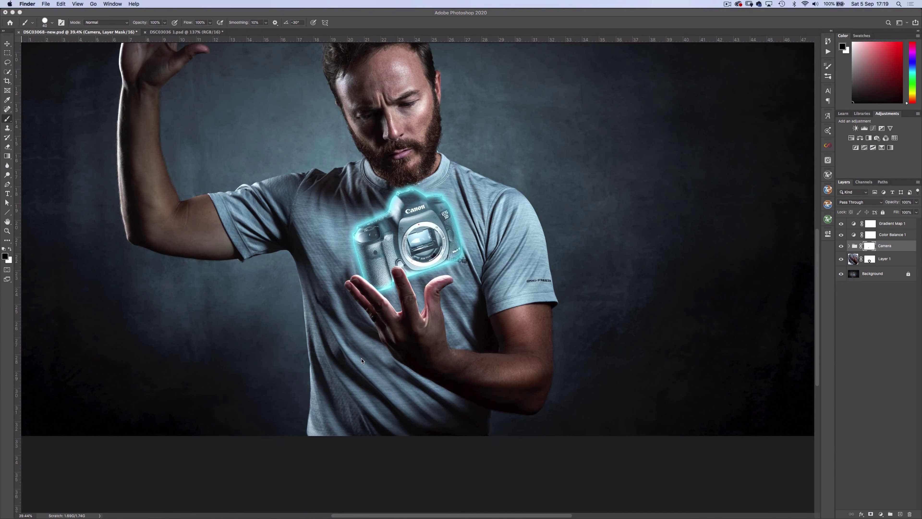
pyautogui.click(900, 258)
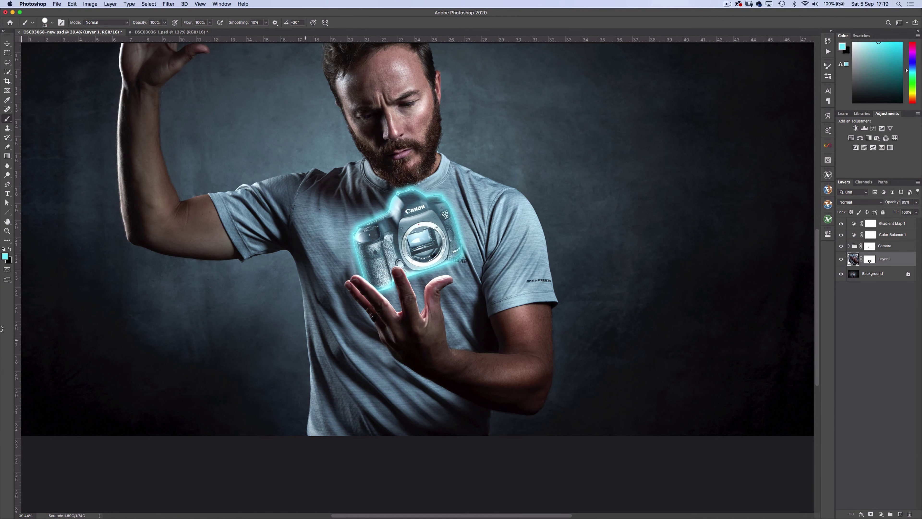
# Step: Place bridge.jpg at about 29% scale beside the man, at 45% opacity
pyautogui.click(11, 410)
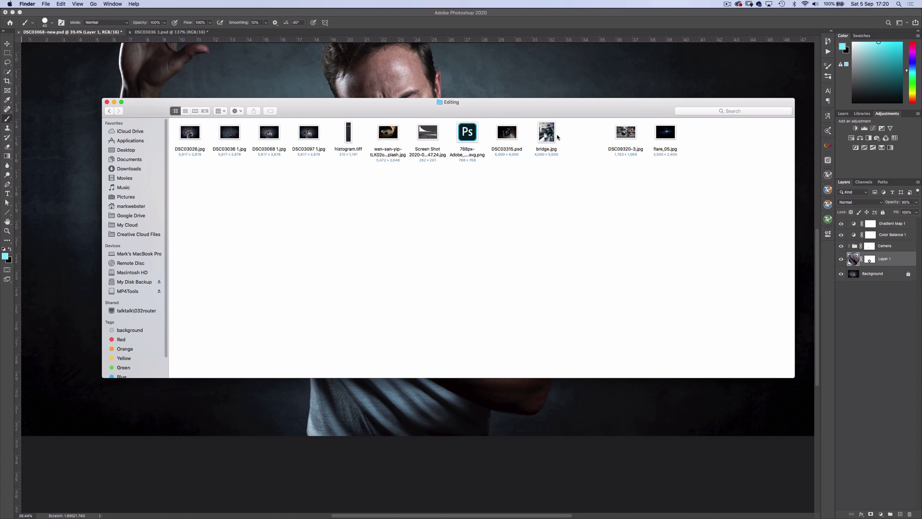
pyautogui.moveTo(550, 138); pyautogui.dragTo(508, 80)
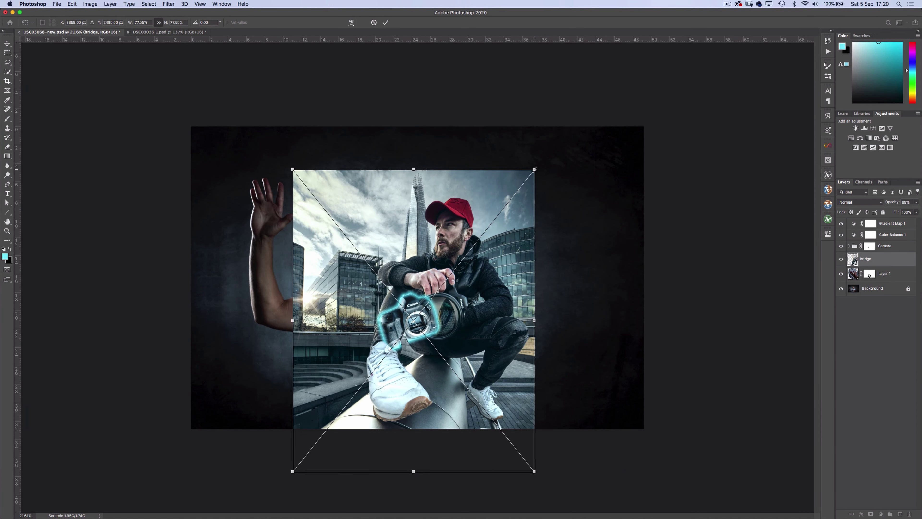
pyautogui.moveTo(534, 169); pyautogui.dragTo(383, 359)
pyautogui.moveTo(362, 407); pyautogui.dragTo(306, 324)
pyautogui.press('Return')
pyautogui.click(917, 202)
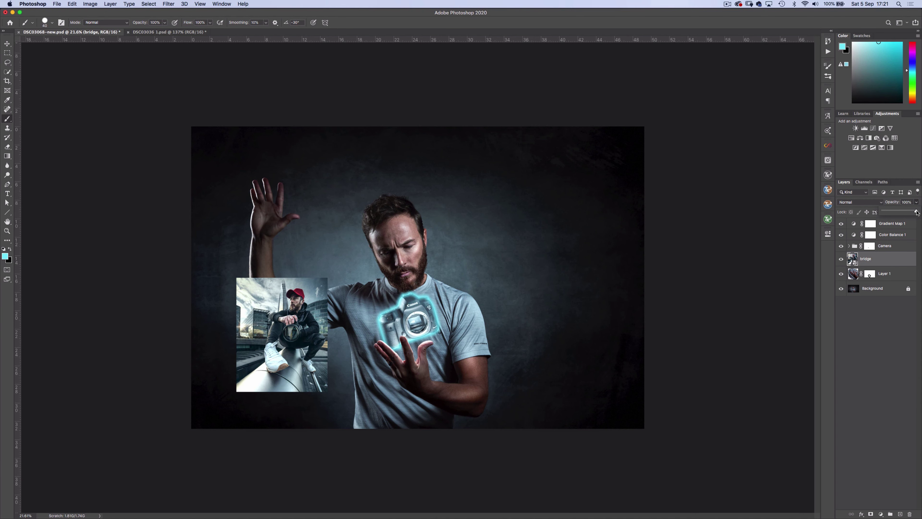
pyautogui.moveTo(916, 211); pyautogui.dragTo(897, 212)
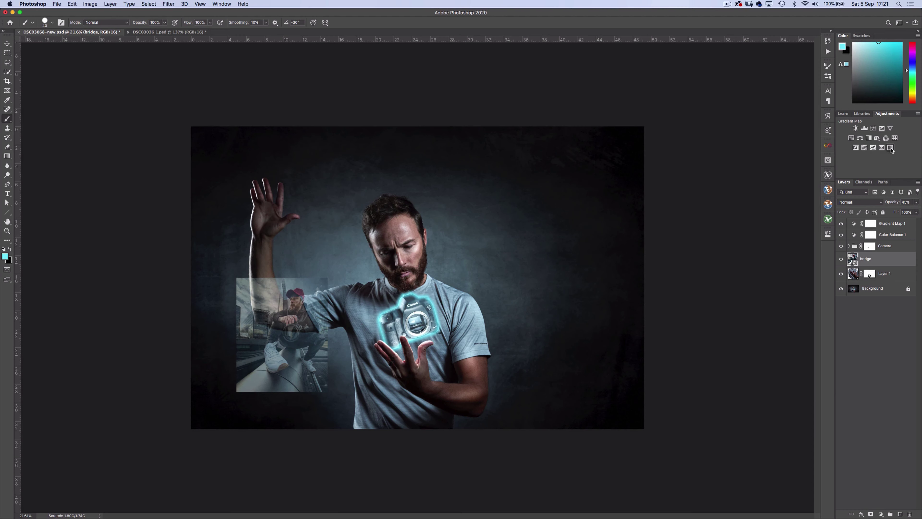
# Step: Add a Cobalt-Iron 1 gradient map clipped to the bridge, in Overlay at 13% opacity
pyautogui.click(890, 147)
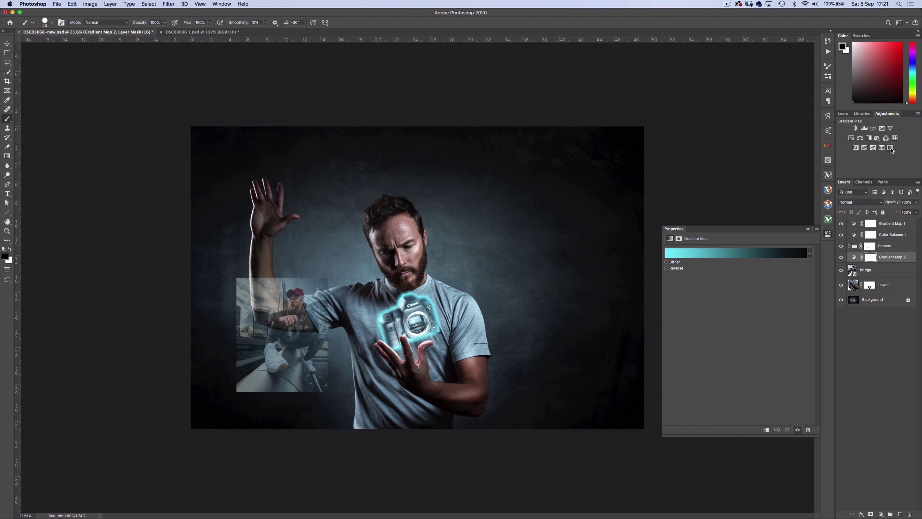
pyautogui.click(744, 254)
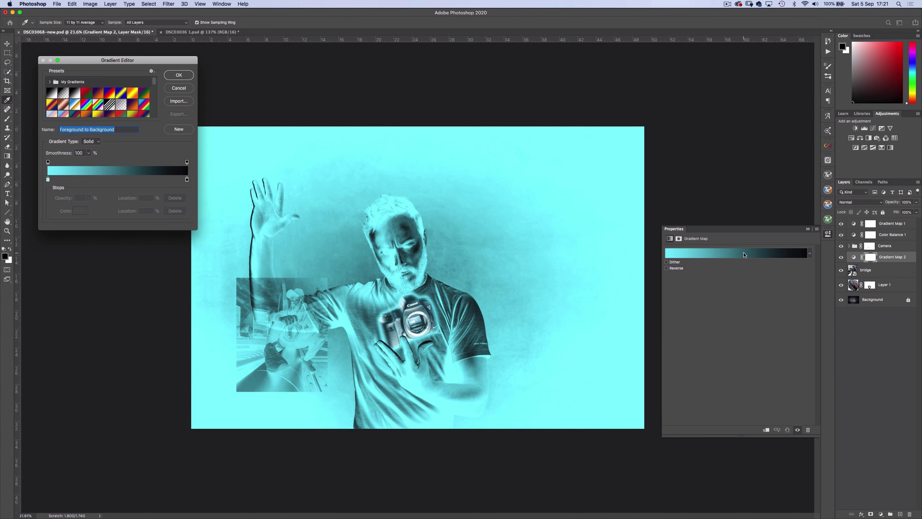
pyautogui.scroll(-3, 132, 115)
pyautogui.click(110, 104)
pyautogui.click(179, 75)
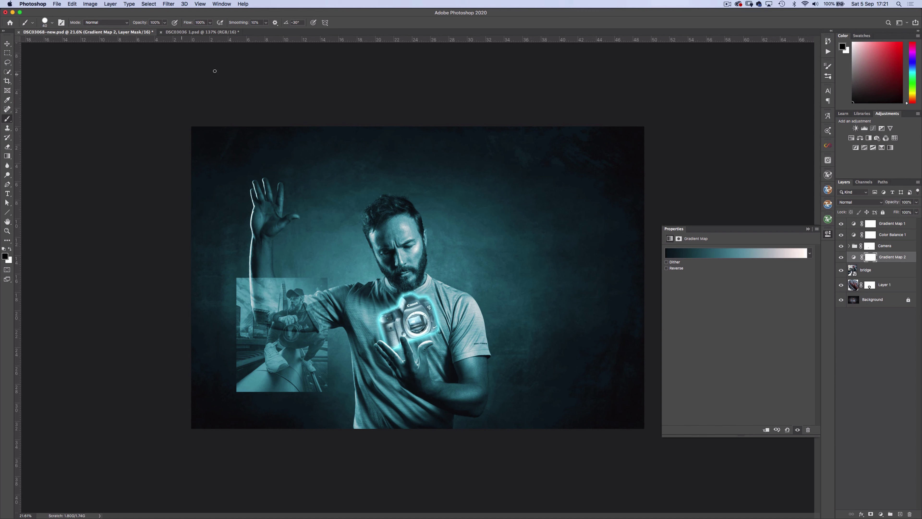
pyautogui.click(766, 430)
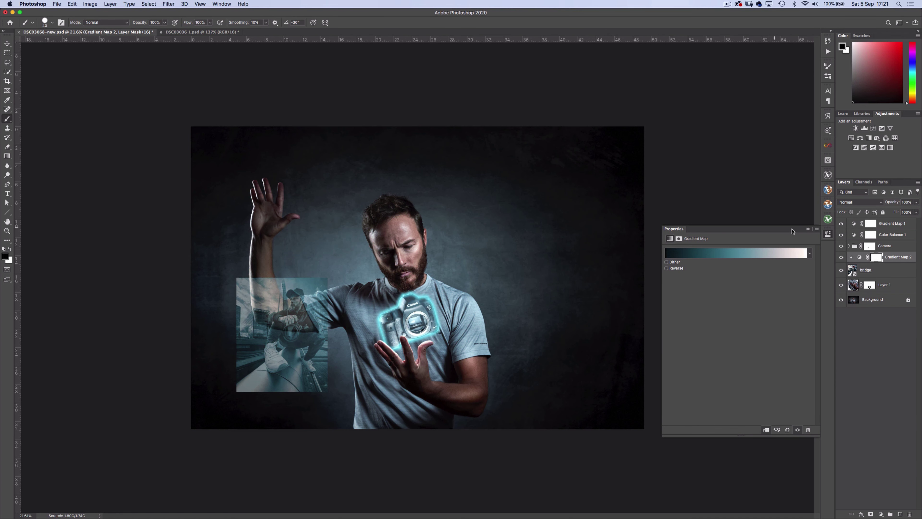
pyautogui.click(807, 229)
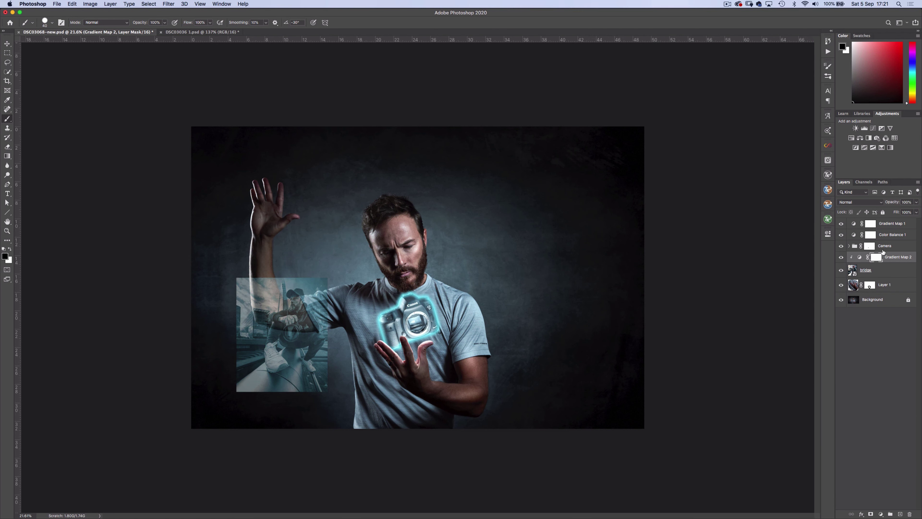
pyautogui.click(876, 204)
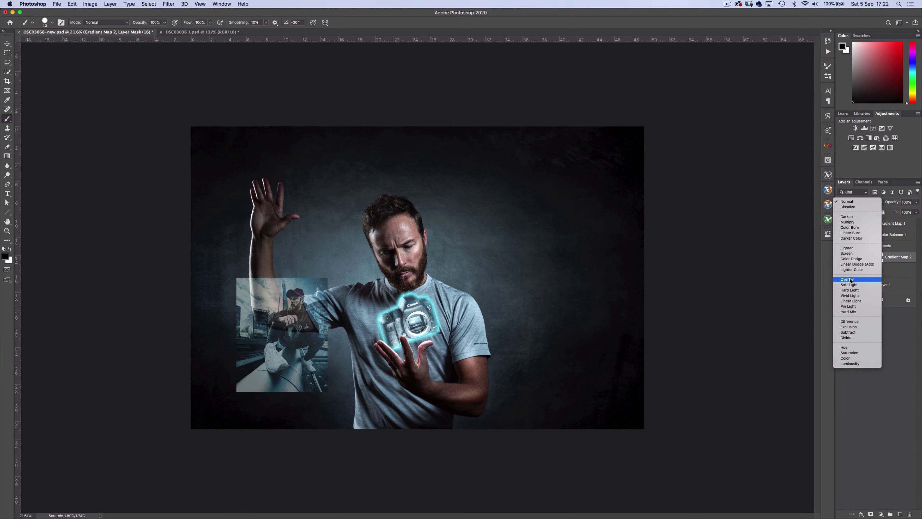
pyautogui.click(850, 279)
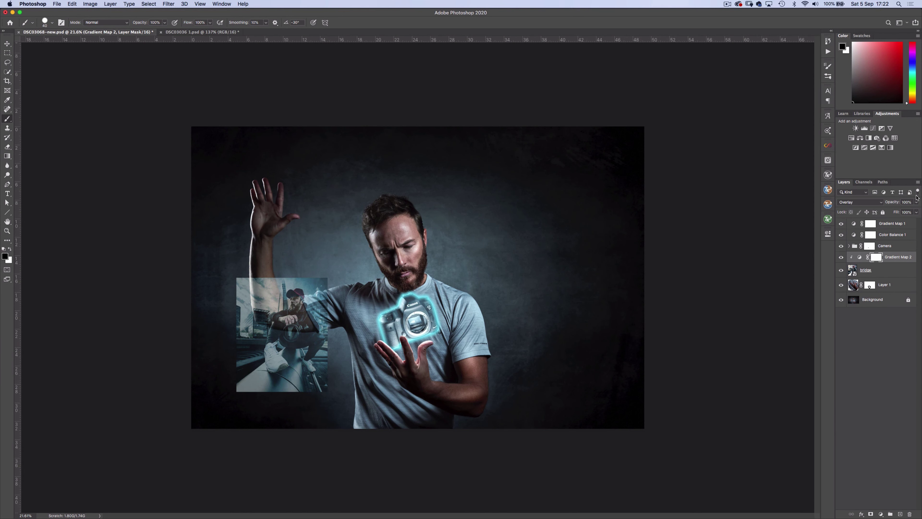
pyautogui.click(917, 212)
pyautogui.moveTo(890, 216); pyautogui.dragTo(887, 215)
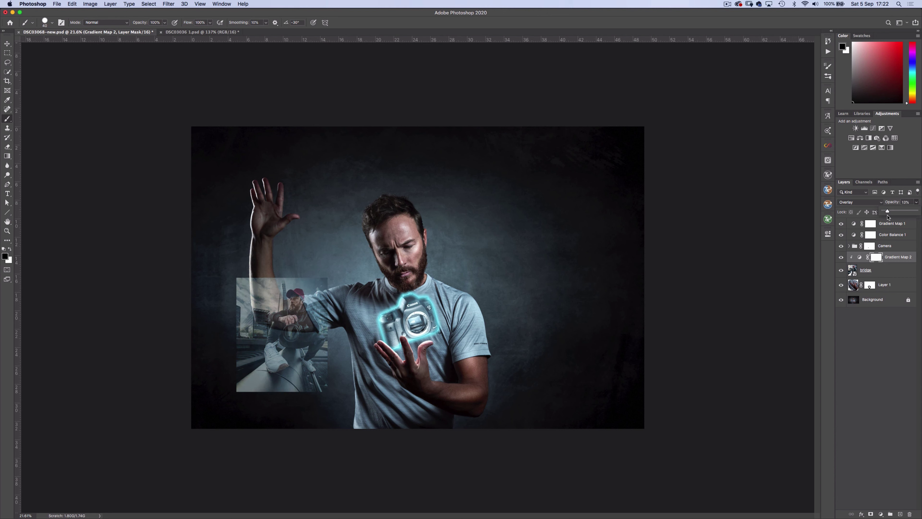
pyautogui.click(870, 368)
# Step: Place the DSC09320 street photo below the bridge layer, small at lower right, at 25% opacity
pyautogui.moveTo(11, 319)
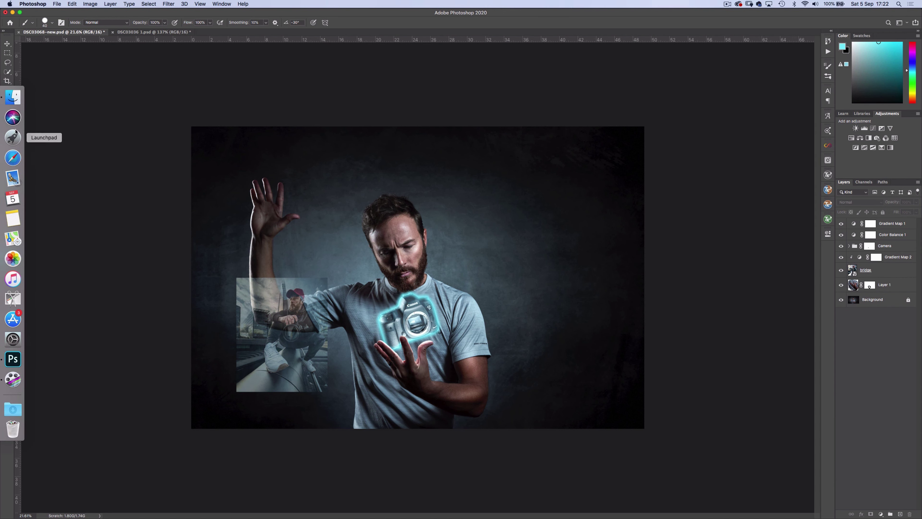
pyautogui.click(12, 97)
pyautogui.moveTo(626, 139); pyautogui.dragTo(886, 292)
pyautogui.moveTo(191, 142); pyautogui.dragTo(438, 309)
pyautogui.moveTo(540, 336); pyautogui.dragTo(508, 368)
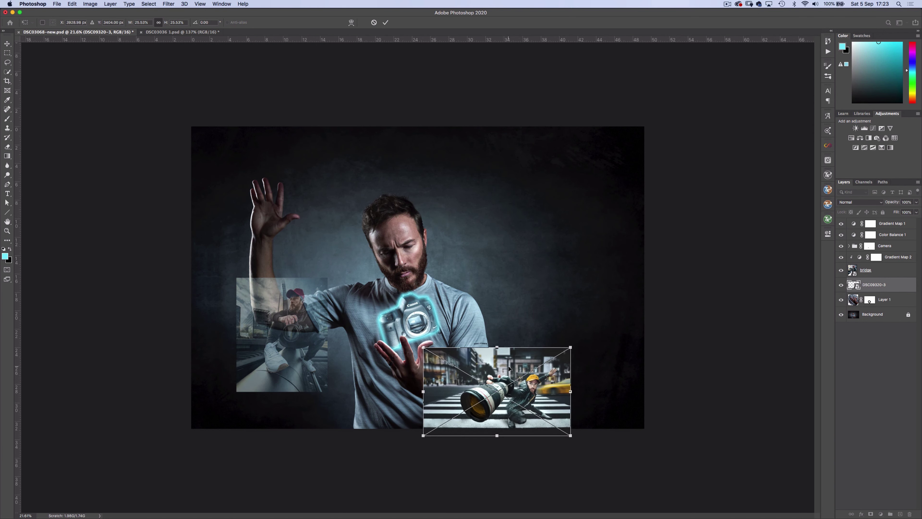
pyautogui.press('Return')
pyautogui.scroll(2, 417, 278)
pyautogui.press('2')
pyautogui.press('5')
# Step: Copy the gradient map down and clip it to the street photo
pyautogui.moveTo(897, 257); pyautogui.dragTo(879, 287)
pyautogui.doubleClick(853, 283)
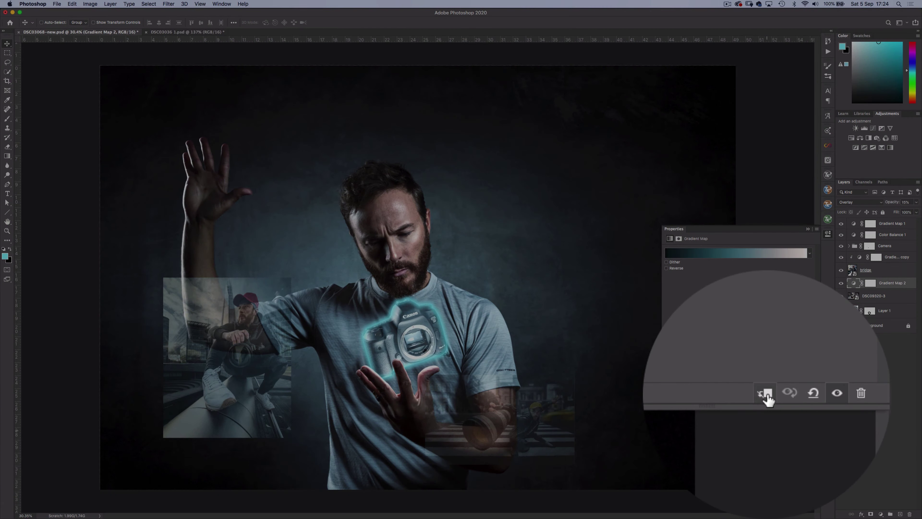
pyautogui.click(777, 396)
pyautogui.click(915, 203)
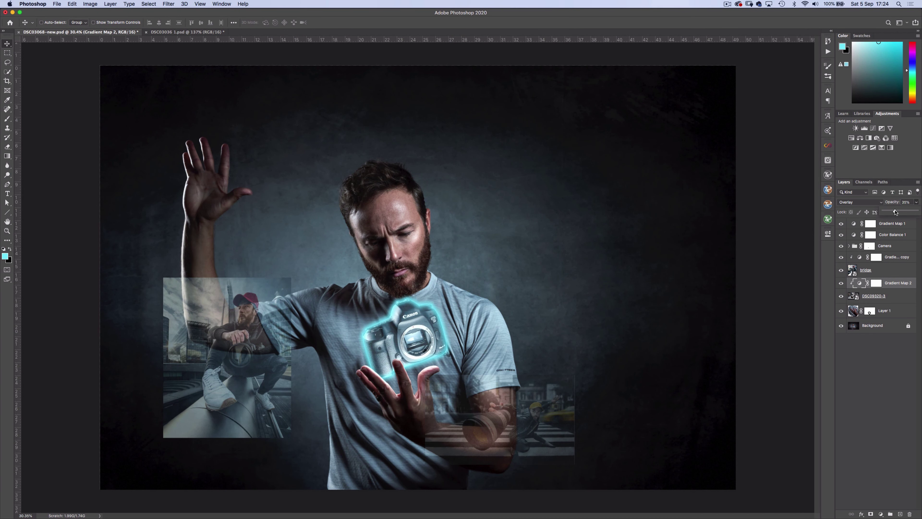
pyautogui.click(878, 382)
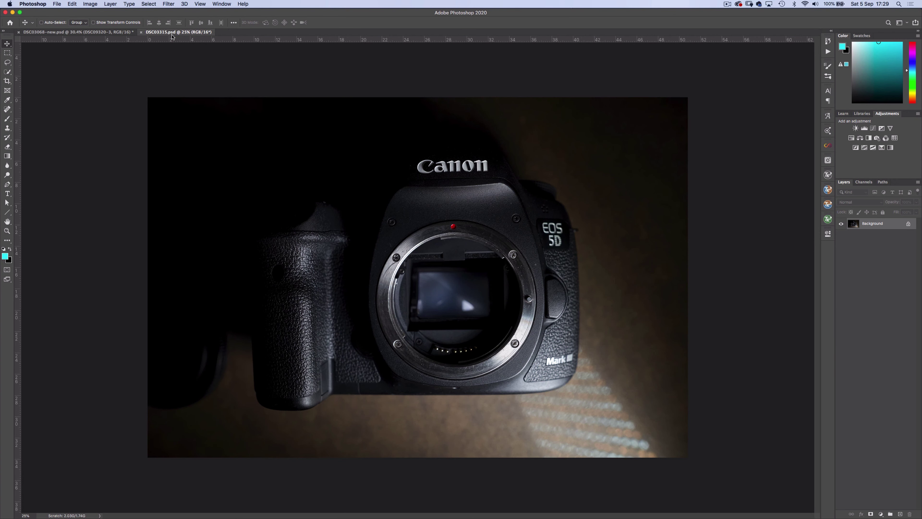
# Step: Select the circular lens mount in DSC03315 with the Elliptical Marquee Tool
pyautogui.click(7, 53)
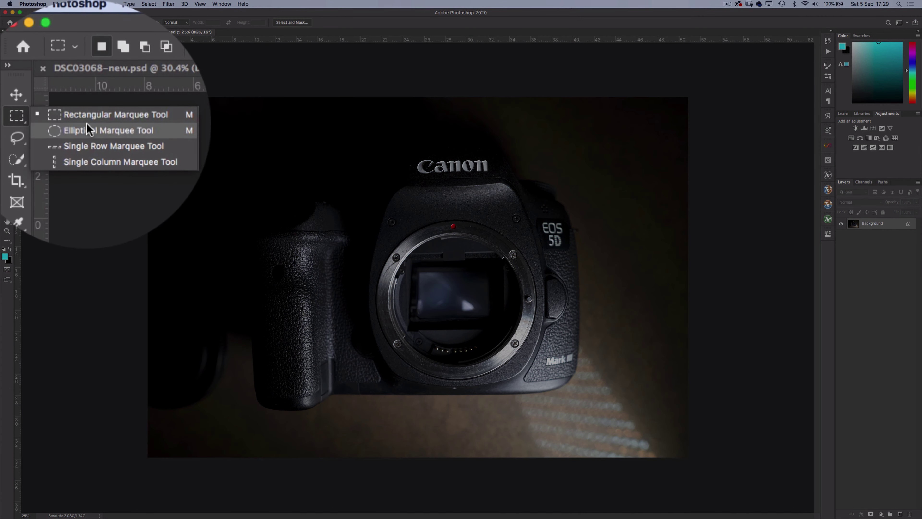
pyautogui.click(37, 58)
pyautogui.scroll(3, 406, 270)
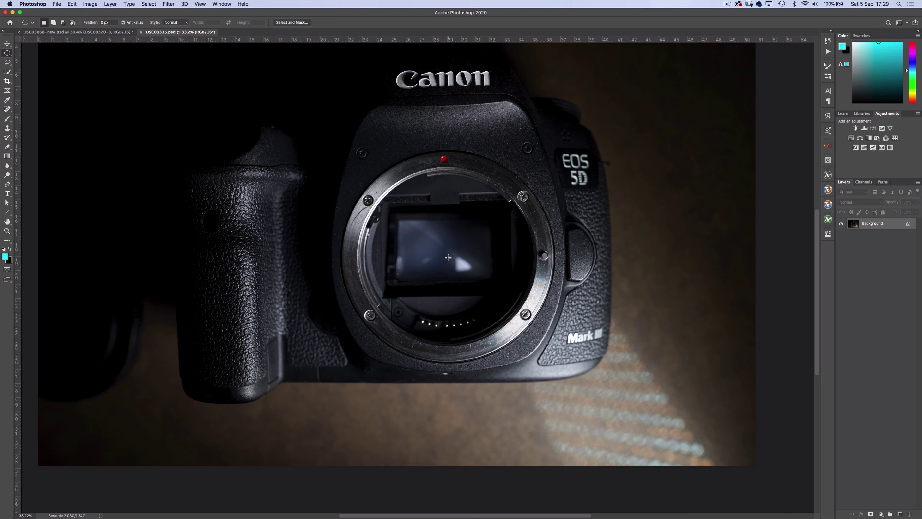
pyautogui.moveTo(427, 237); pyautogui.dragTo(552, 360)
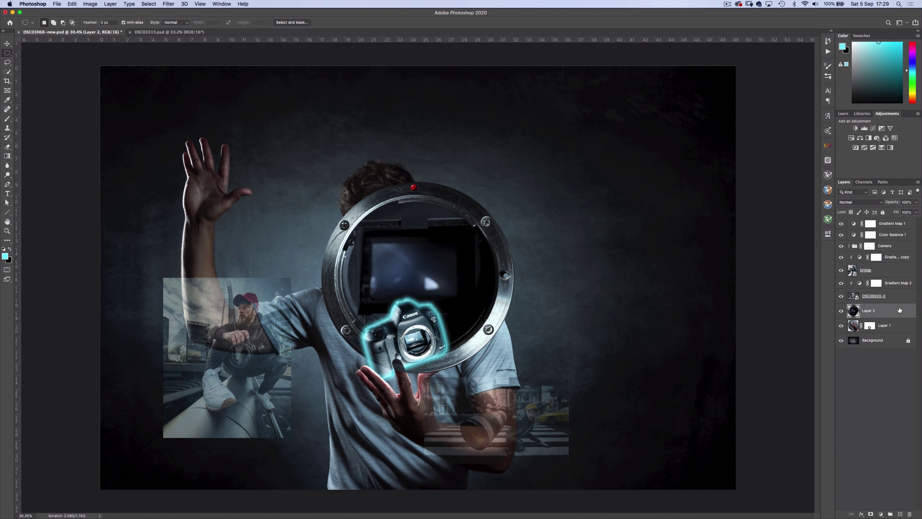
# Step: Move the lens ring to the upper left, shrink it to about 61%, and lower its opacity slightly
pyautogui.click(7, 44)
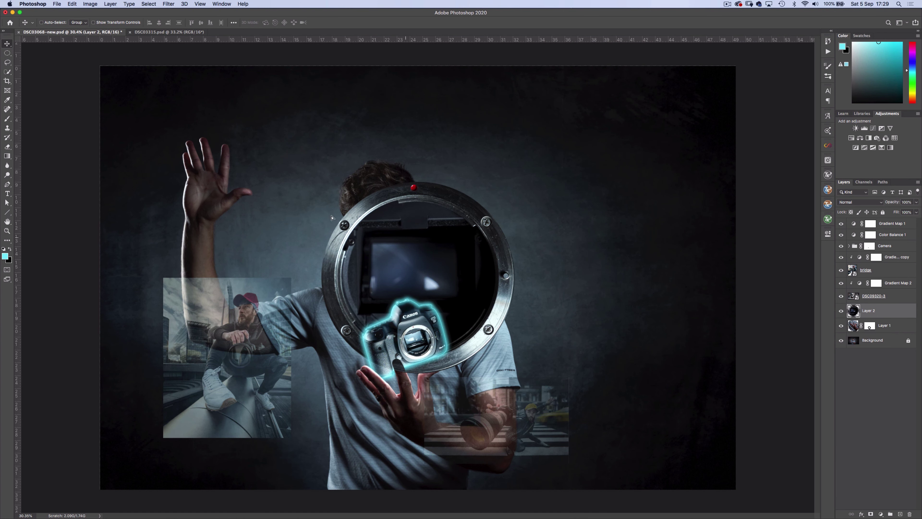
pyautogui.moveTo(332, 217); pyautogui.dragTo(135, 119)
pyautogui.press('super+t')
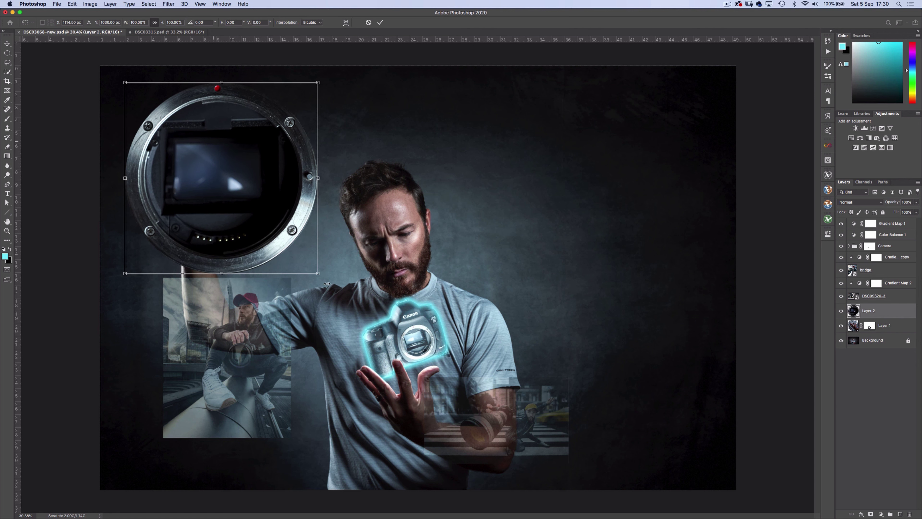
pyautogui.moveTo(317, 273); pyautogui.dragTo(279, 235)
pyautogui.press('Return')
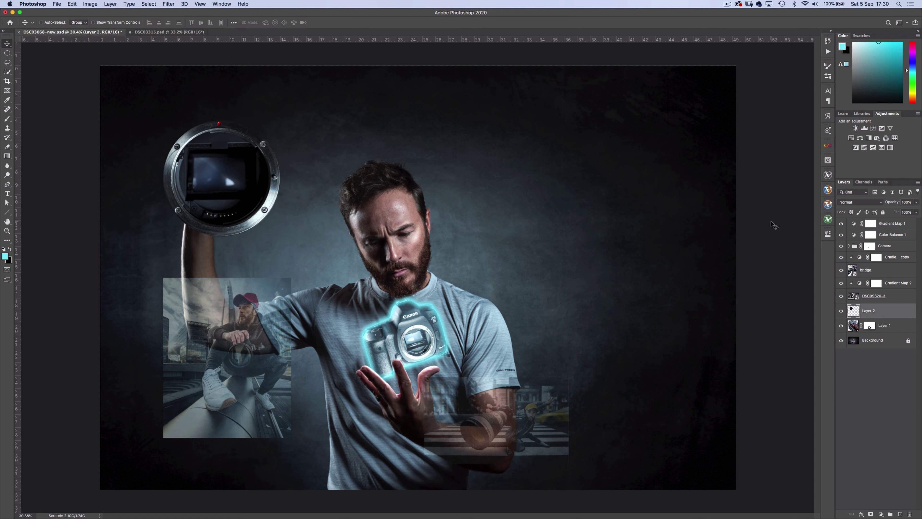
pyautogui.click(917, 212)
pyautogui.moveTo(906, 213); pyautogui.dragTo(905, 213)
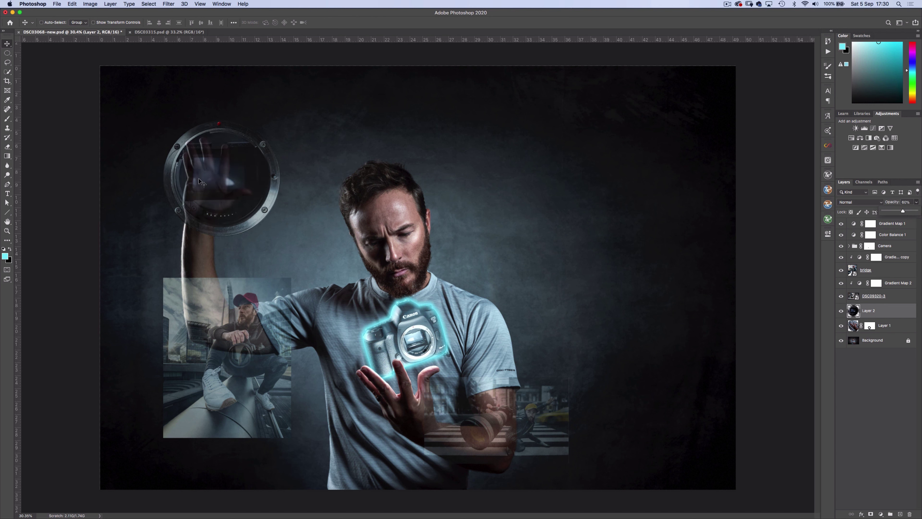
pyautogui.moveTo(199, 178)
pyautogui.mouseDown()
pyautogui.moveTo(209, 185)
pyautogui.moveTo(208, 174)
pyautogui.mouseUp()
# Step: Set the lens ring to Screen, rotate it, and scale it to about 80% over the hand
pyautogui.click(858, 202)
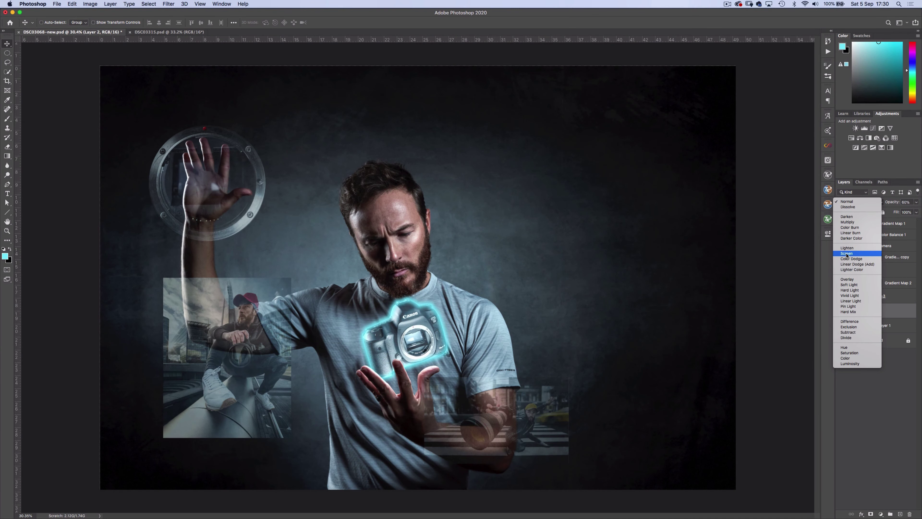
pyautogui.click(846, 253)
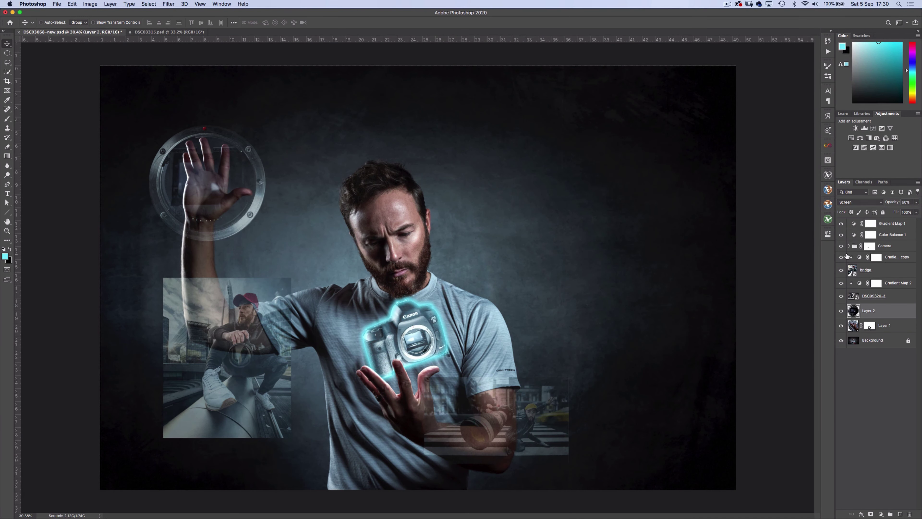
pyautogui.press('super+t')
pyautogui.moveTo(269, 118); pyautogui.dragTo(151, 136)
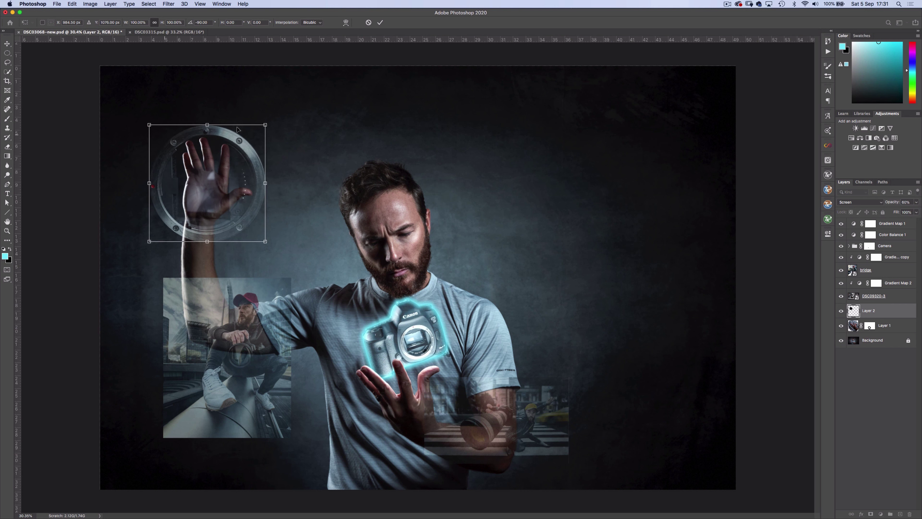
pyautogui.moveTo(264, 126); pyautogui.dragTo(254, 136)
pyautogui.moveTo(254, 233); pyautogui.dragTo(253, 230)
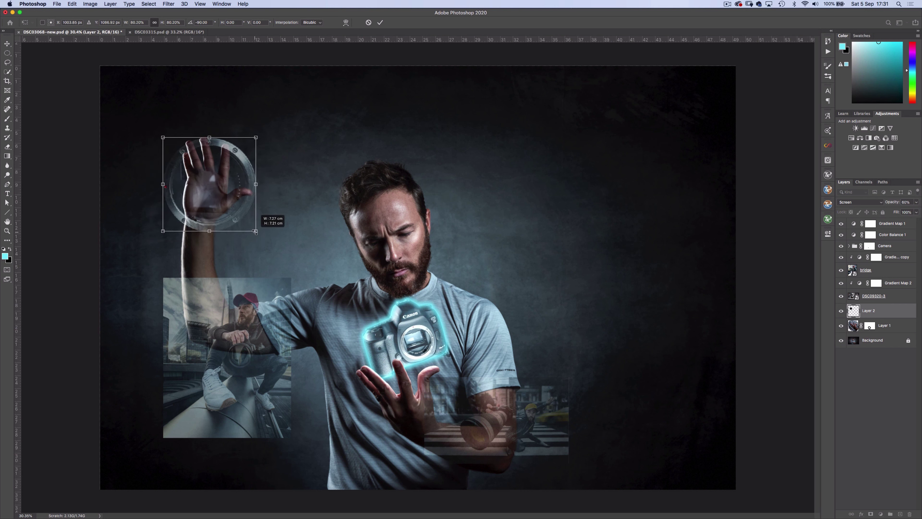
# Step: Place histogram.tiff beside the man's head, scaled to about 41%
pyautogui.press('Return')
pyautogui.moveTo(2, 127)
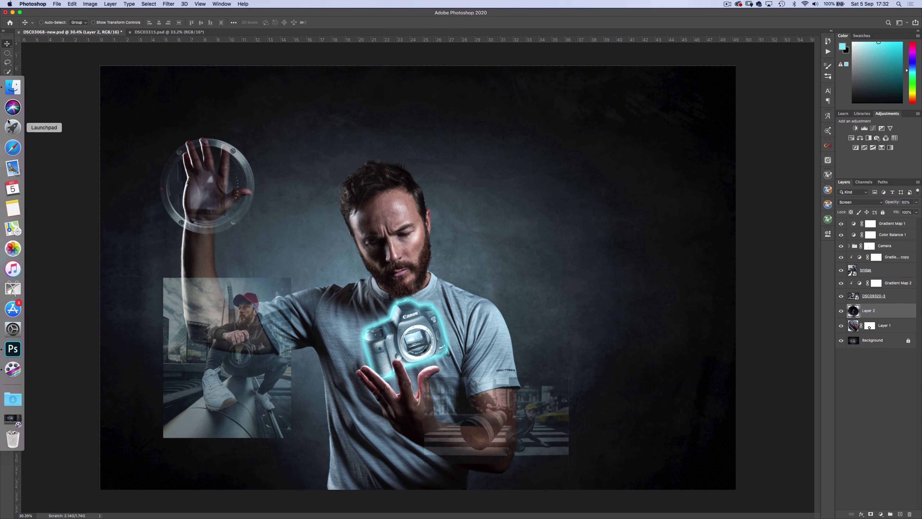
pyautogui.click(13, 88)
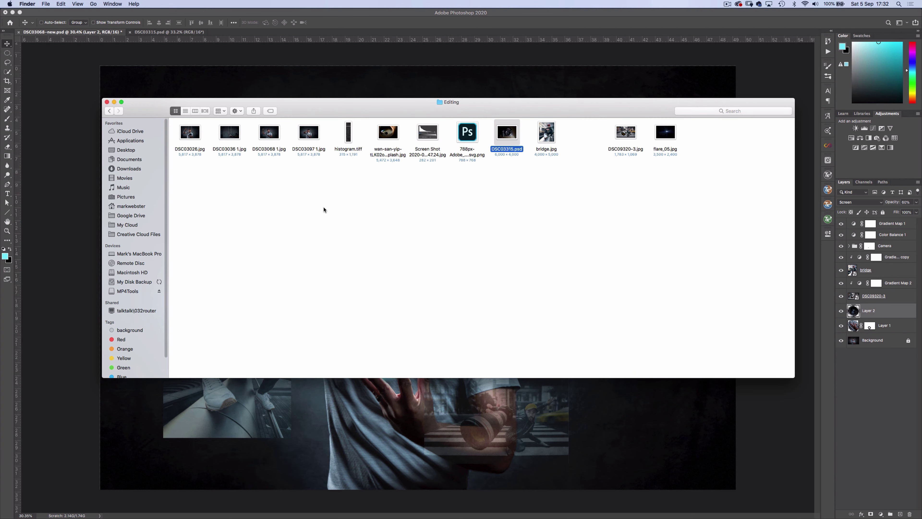
pyautogui.moveTo(349, 131); pyautogui.dragTo(267, 85)
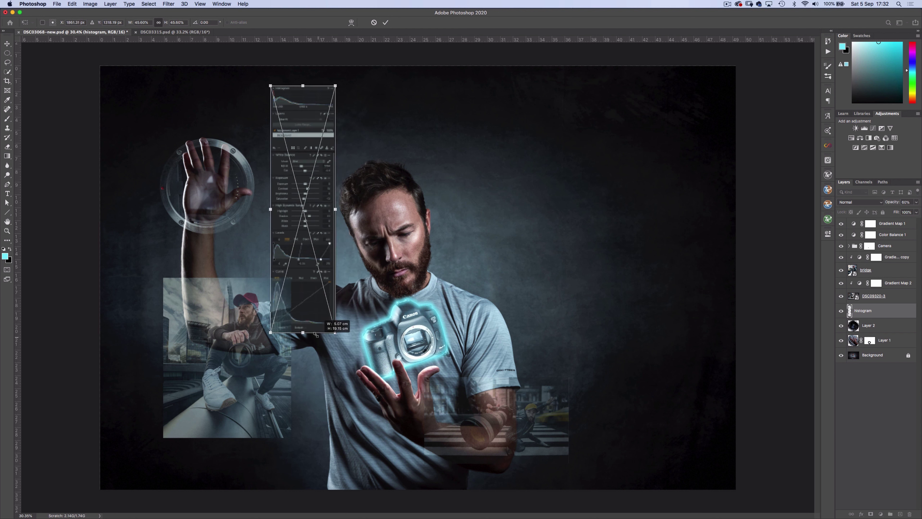
pyautogui.moveTo(283, 172); pyautogui.dragTo(299, 164)
pyautogui.moveTo(266, 86); pyautogui.dragTo(323, 106)
pyautogui.press('Return')
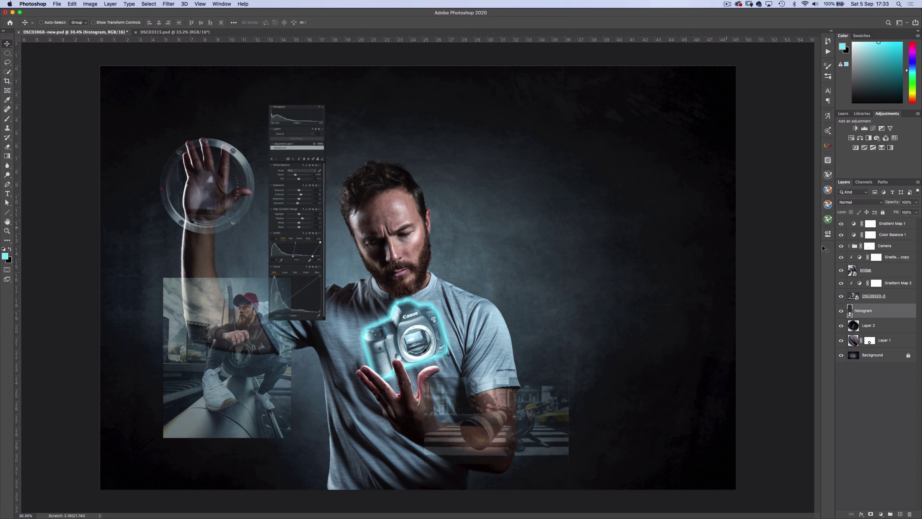
pyautogui.click(869, 204)
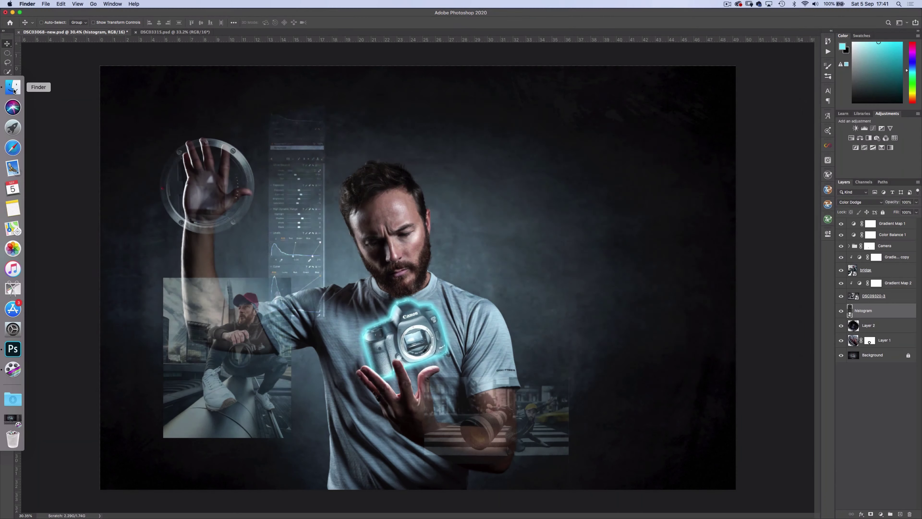
# Step: Set the histogram layer to Color Dodge and place aperture.jpg scaled down near the top
pyautogui.click(11, 87)
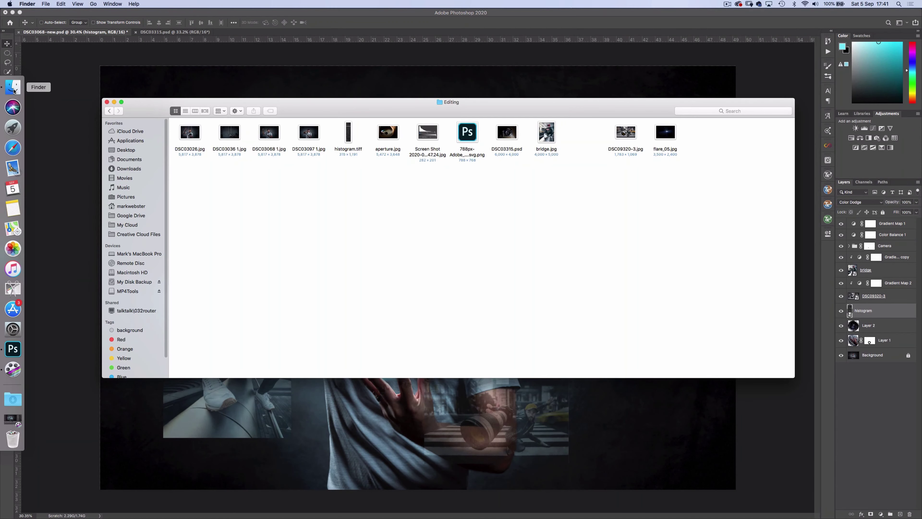
pyautogui.moveTo(387, 138); pyautogui.dragTo(384, 81)
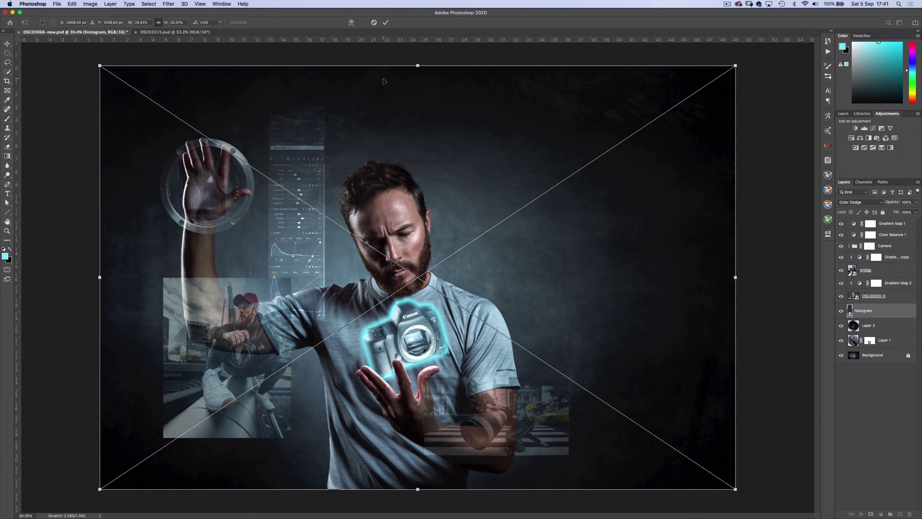
pyautogui.moveTo(100, 65); pyautogui.dragTo(421, 279)
pyautogui.moveTo(544, 382); pyautogui.dragTo(490, 182)
pyautogui.press('Return')
# Step: Blend the aperture layer in Screen, resize it, add a white mask, and hide it
pyautogui.click(851, 202)
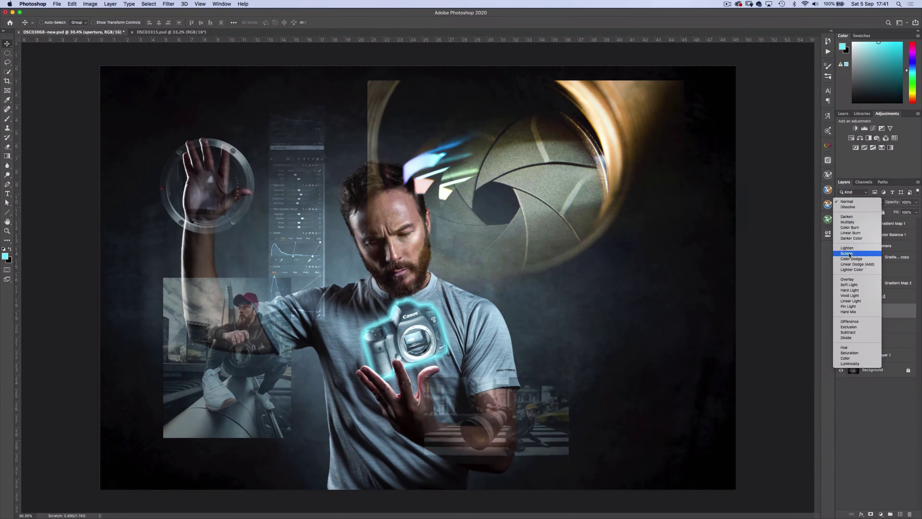
pyautogui.click(849, 253)
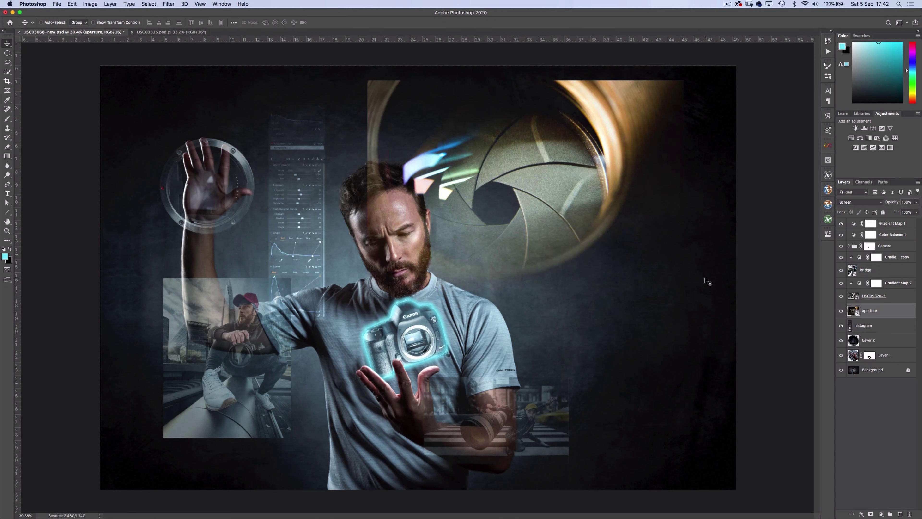
pyautogui.press('super+t')
pyautogui.moveTo(665, 83); pyautogui.dragTo(648, 87)
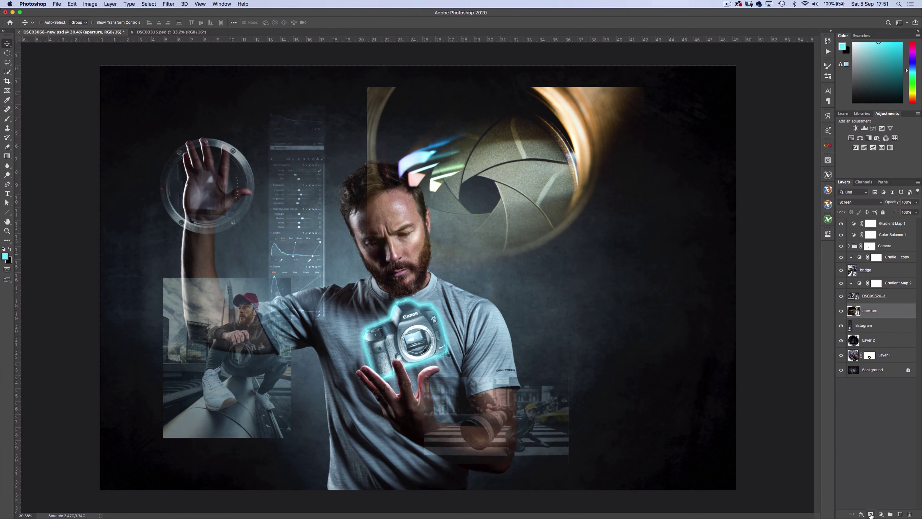
pyautogui.click(870, 513)
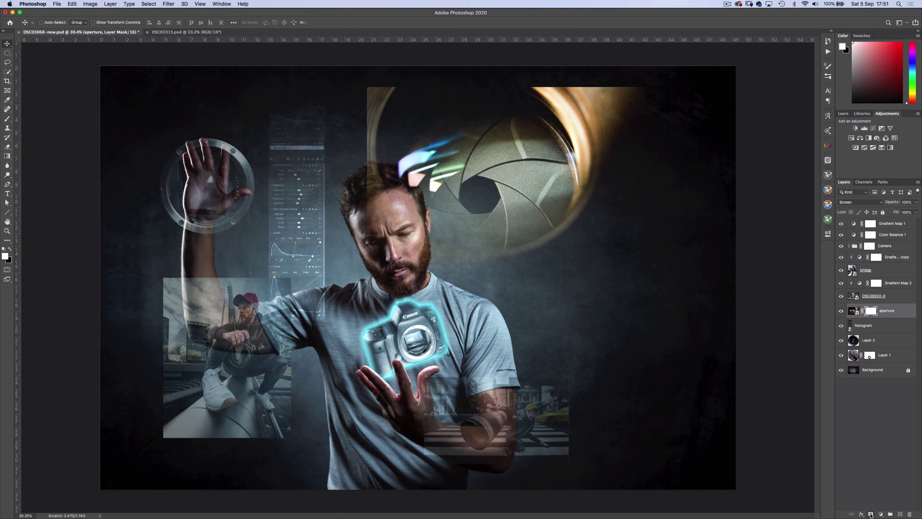
pyautogui.click(842, 311)
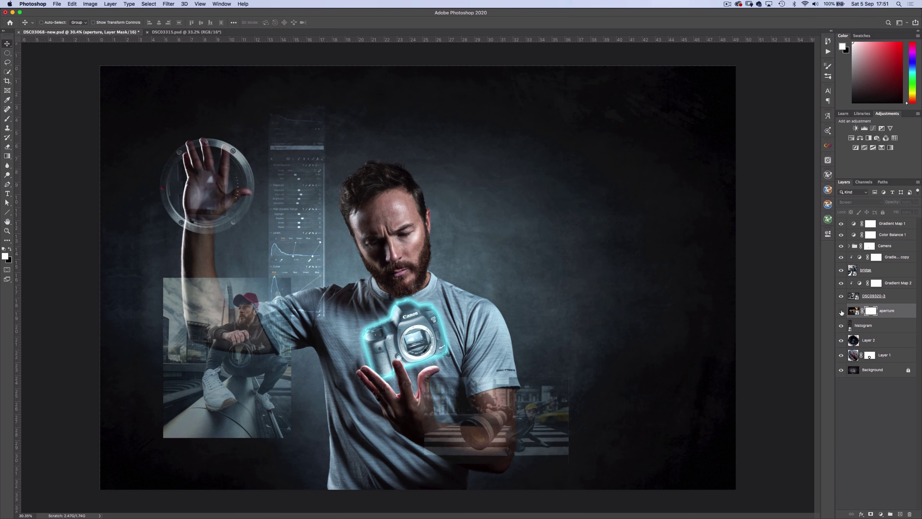
# Step: Quick-select the man on the Background layer and refine his hair edges in Select and Mask
pyautogui.click(874, 372)
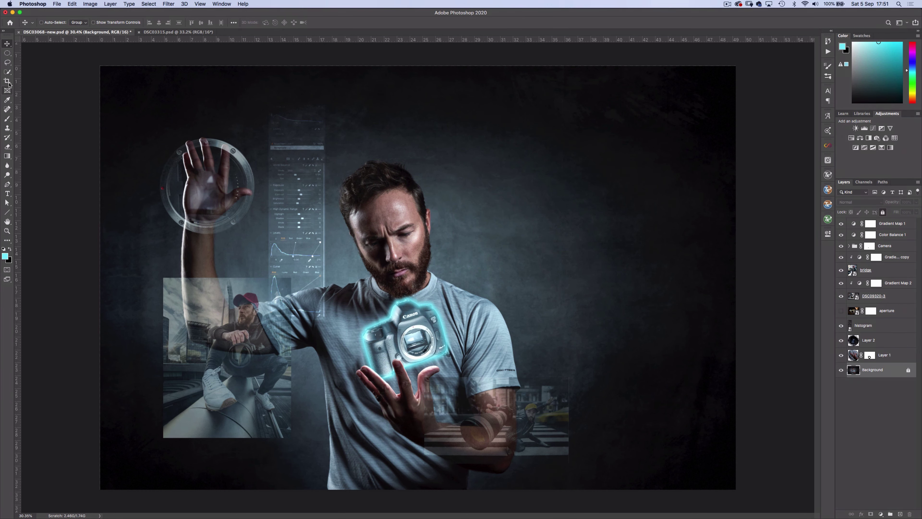
pyautogui.click(8, 72)
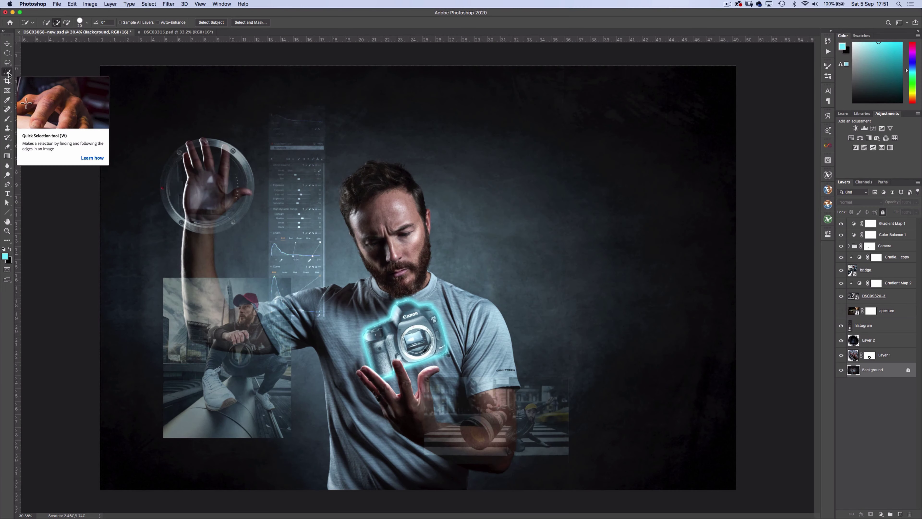
pyautogui.scroll(5, 378, 207)
pyautogui.moveTo(519, 378)
pyautogui.mouseDown()
pyautogui.moveTo(527, 257)
pyautogui.moveTo(518, 220)
pyautogui.moveTo(501, 174)
pyautogui.moveTo(455, 106)
pyautogui.moveTo(374, 95)
pyautogui.moveTo(285, 174)
pyautogui.moveTo(333, 313)
pyautogui.mouseUp()
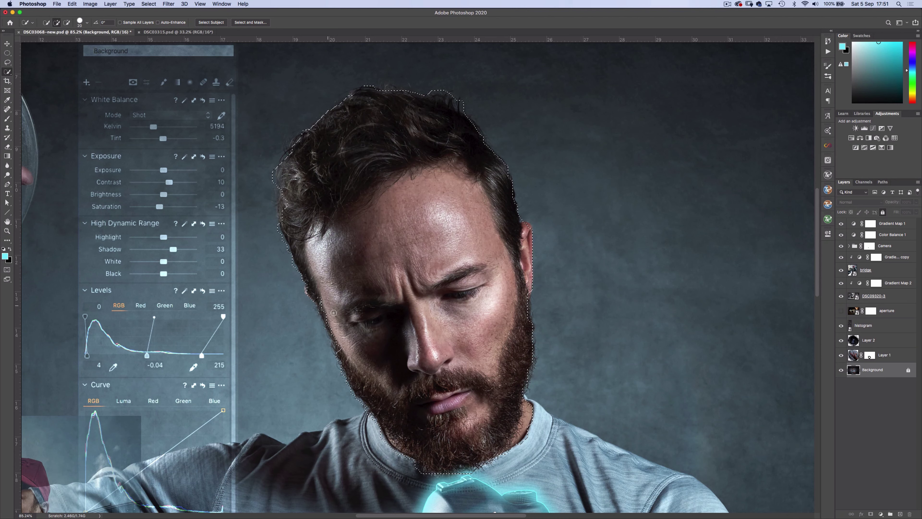
pyautogui.moveTo(526, 454); pyautogui.dragTo(599, 443)
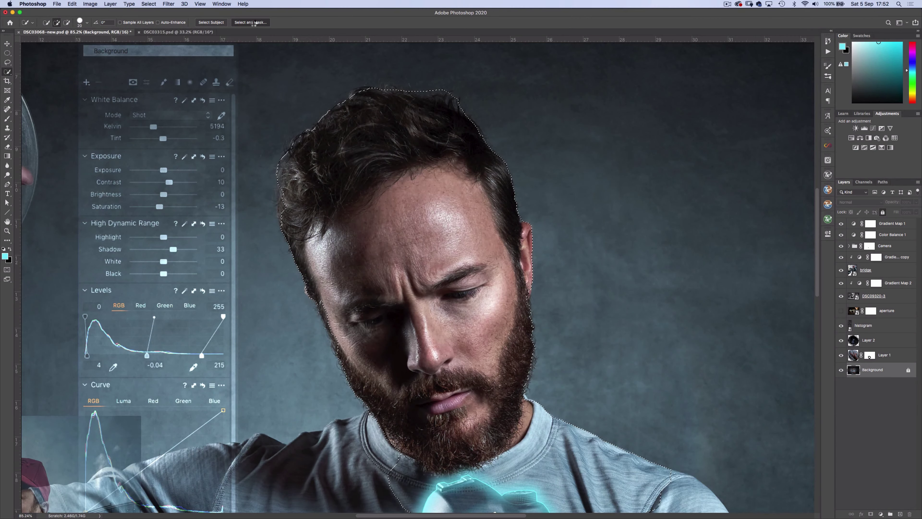
pyautogui.click(254, 22)
pyautogui.click(11, 51)
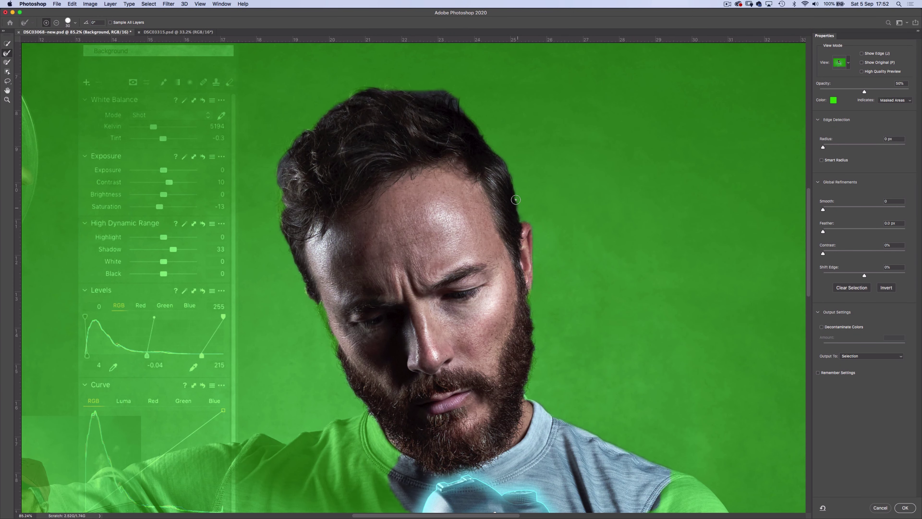
pyautogui.moveTo(475, 123)
pyautogui.mouseDown()
pyautogui.moveTo(443, 88)
pyautogui.moveTo(403, 88)
pyautogui.moveTo(329, 114)
pyautogui.mouseUp()
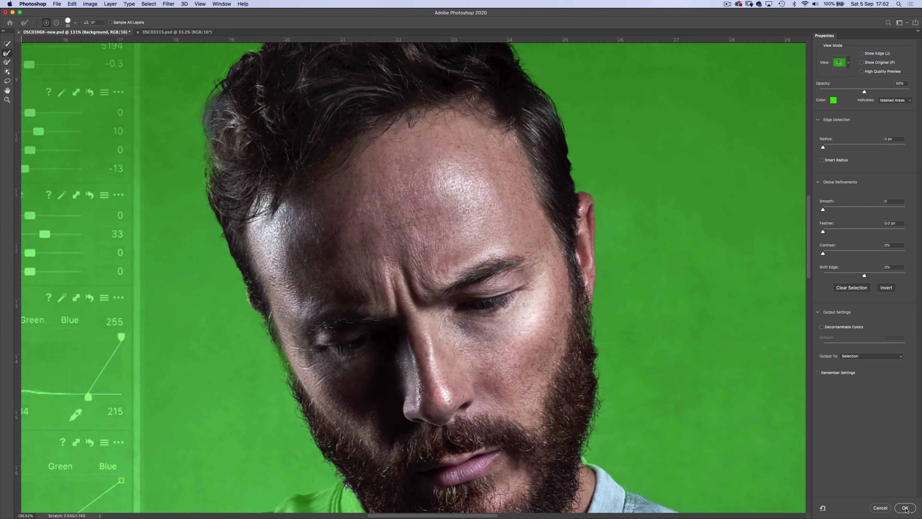
pyautogui.press('Return')
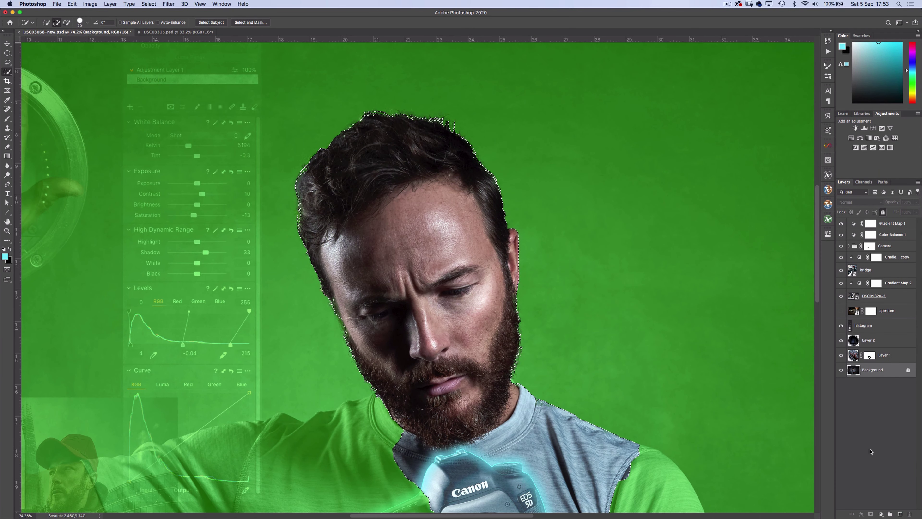
# Step: Paint black with a 250 px brush on the aperture mask over the man's head, then deselect
pyautogui.press('super+minus')
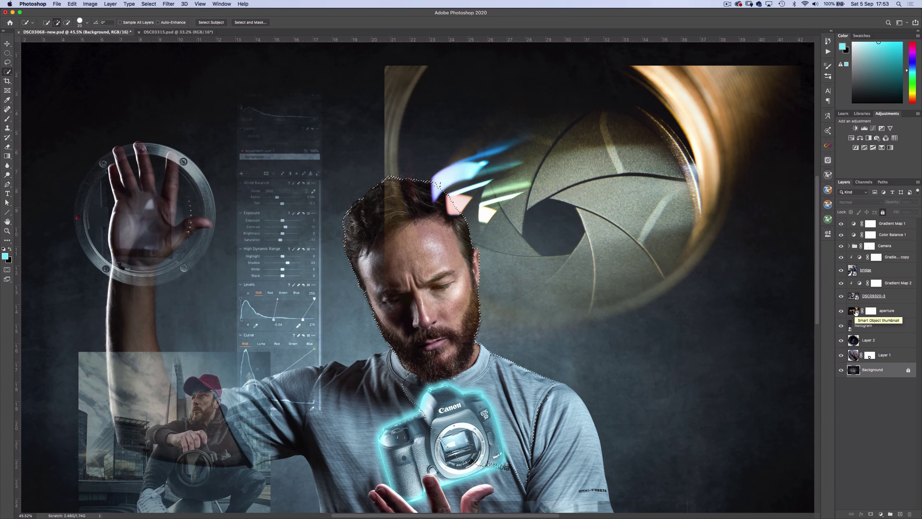
pyautogui.click(871, 311)
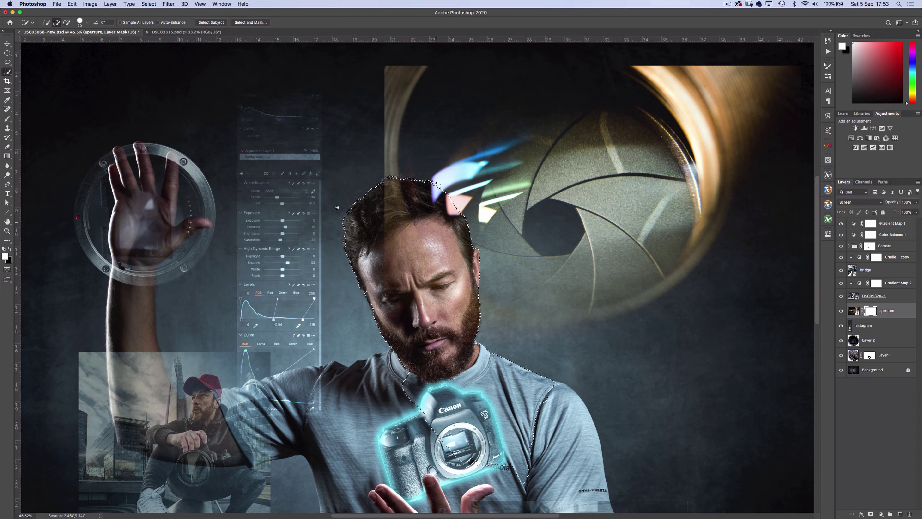
pyautogui.click(7, 118)
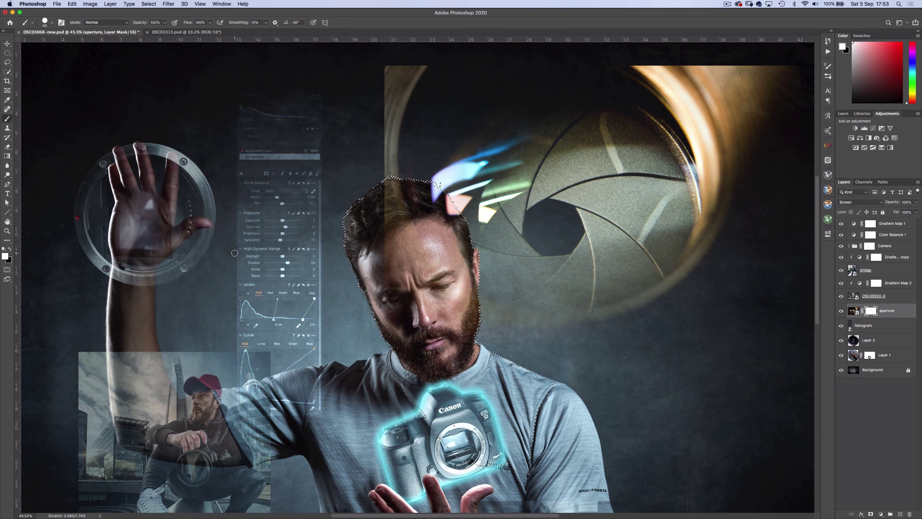
pyautogui.press('x')
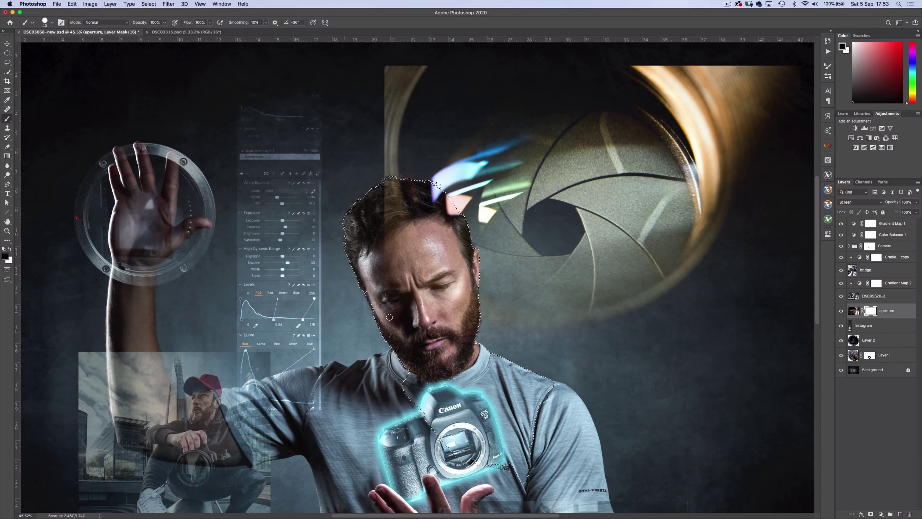
pyautogui.press(']')
pyautogui.press(']')
pyautogui.press(']')
pyautogui.press(']')
pyautogui.press(']')
pyautogui.press(']')
pyautogui.press(']')
pyautogui.press(']')
pyautogui.press(']')
pyautogui.press(']')
pyautogui.press(']')
pyautogui.moveTo(466, 238)
pyautogui.mouseDown()
pyautogui.moveTo(403, 219)
pyautogui.moveTo(437, 234)
pyautogui.moveTo(413, 342)
pyautogui.mouseUp()
pyautogui.hotkey('ctrl', 'd')
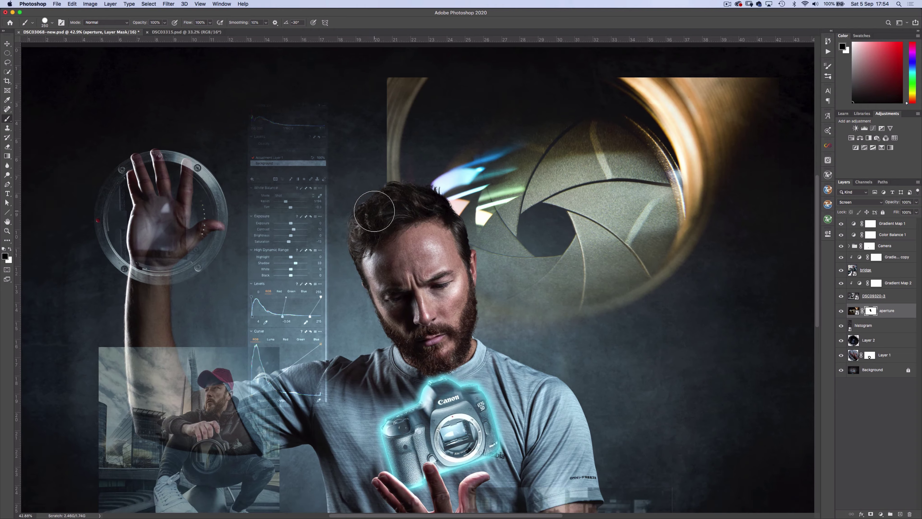
pyautogui.scroll(-5, 372, 207)
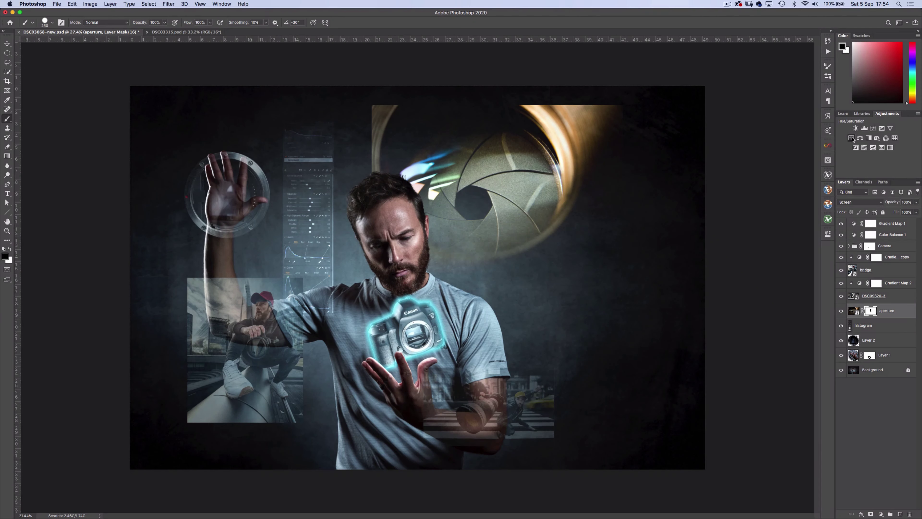
# Step: Recolour the aperture's orange with a clipped Hue/Saturation: Reds Hue +180, Lightness -56
pyautogui.click(852, 138)
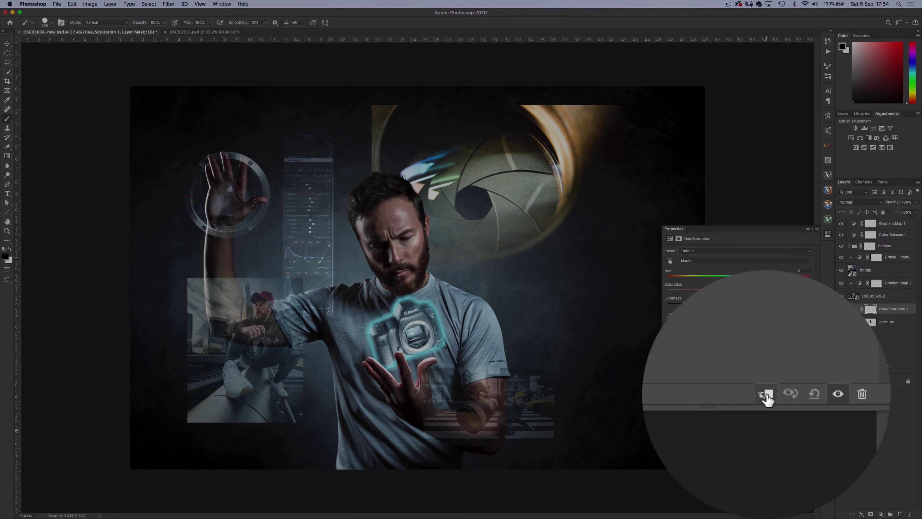
pyautogui.click(766, 430)
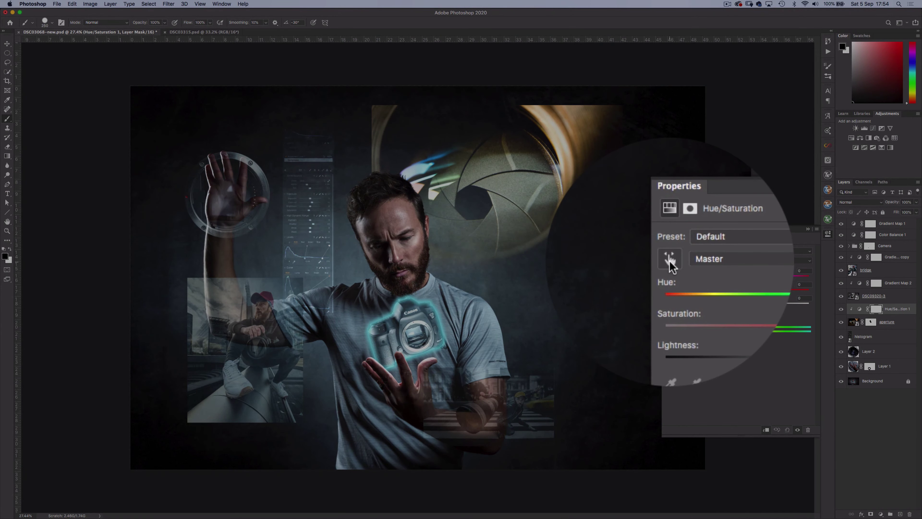
pyautogui.click(669, 261)
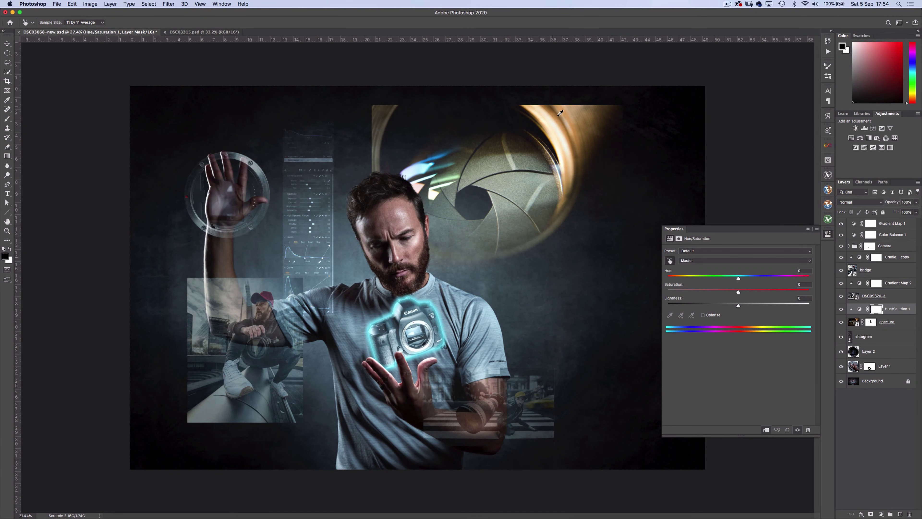
pyautogui.click(559, 122)
pyautogui.moveTo(741, 279); pyautogui.dragTo(803, 279)
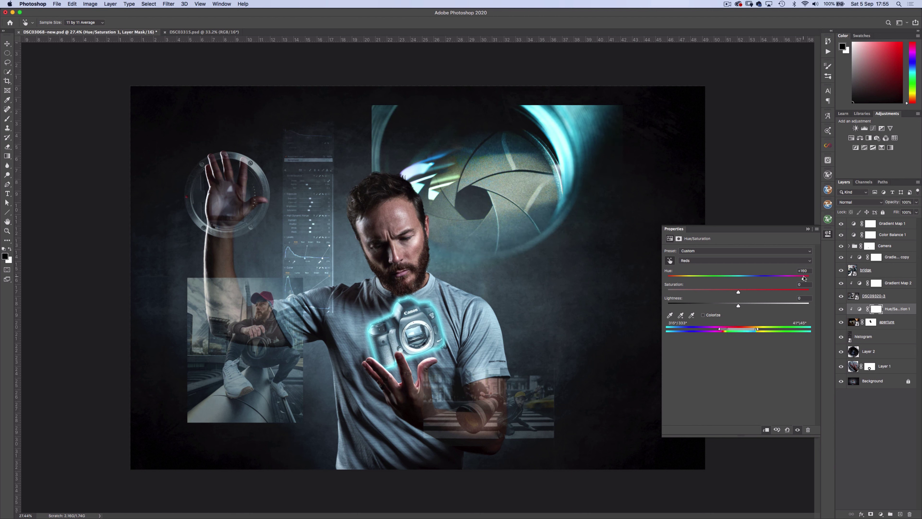
pyautogui.moveTo(739, 306); pyautogui.dragTo(698, 305)
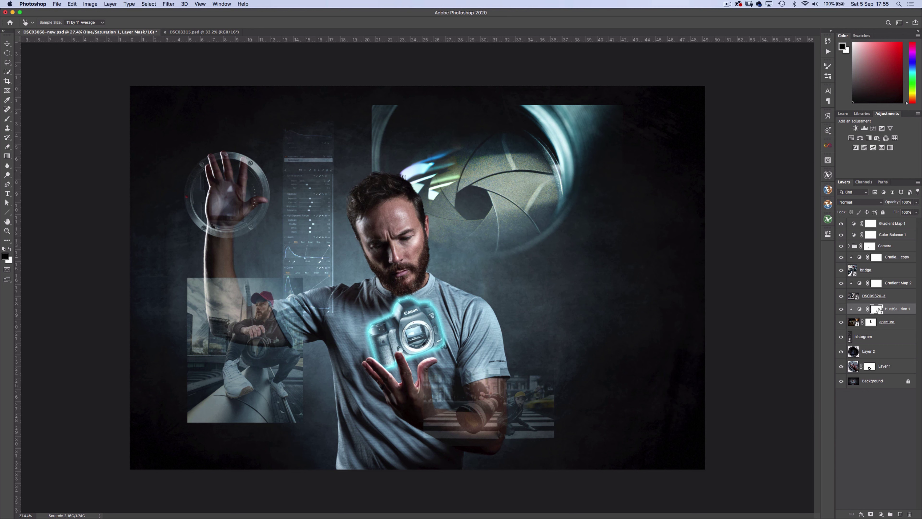
pyautogui.click(871, 322)
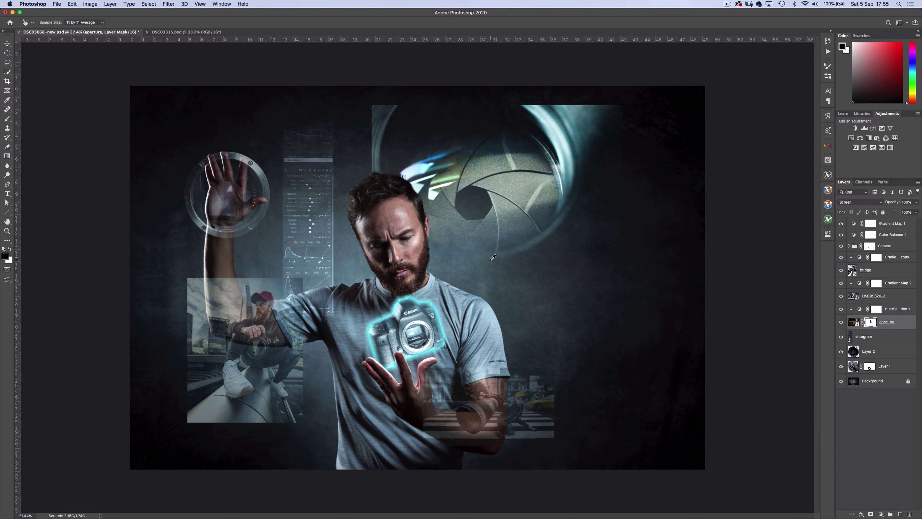
# Step: Brush away the lens strip above the head on the aperture mask, then group the screen layers as 'Screens'
pyautogui.press('b')
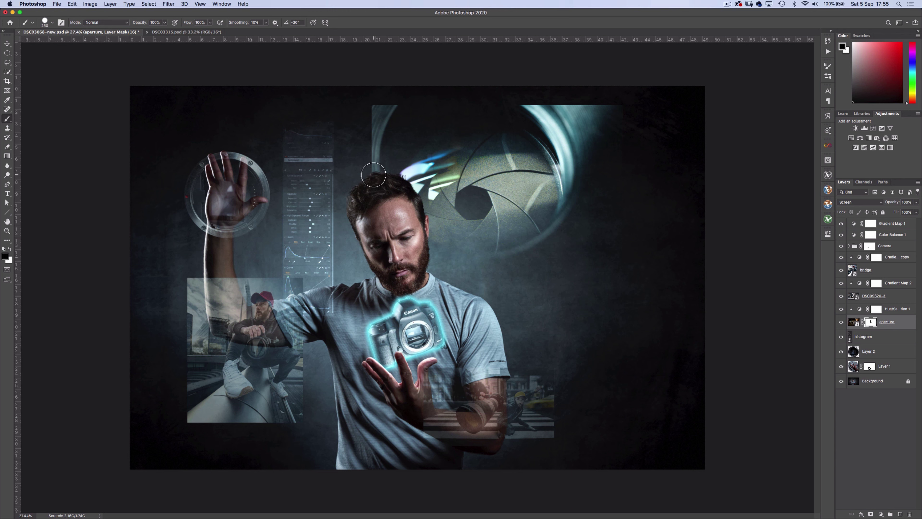
pyautogui.moveTo(373, 175)
pyautogui.mouseDown()
pyautogui.moveTo(370, 159)
pyautogui.moveTo(398, 99)
pyautogui.moveTo(368, 147)
pyautogui.moveTo(366, 107)
pyautogui.mouseUp()
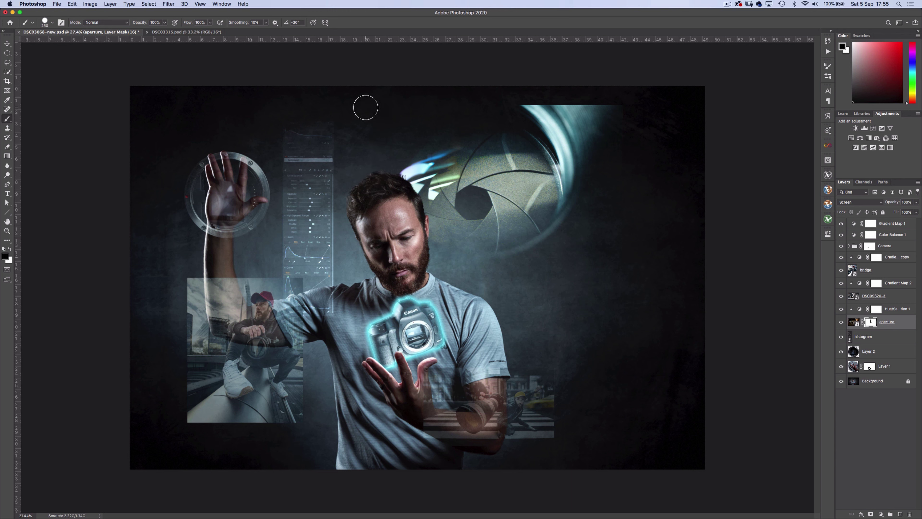
pyautogui.click(895, 257)
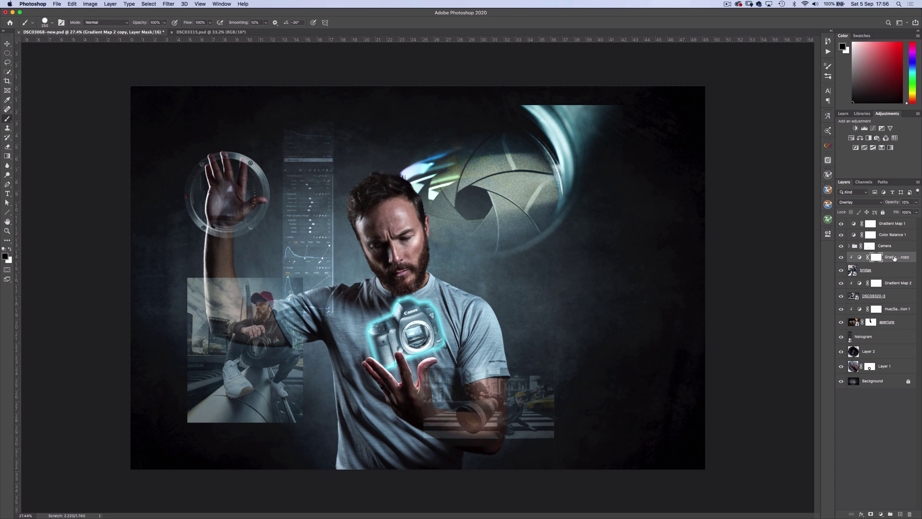
pyautogui.keyDown('shift'); pyautogui.click(891, 353); pyautogui.keyUp('shift')
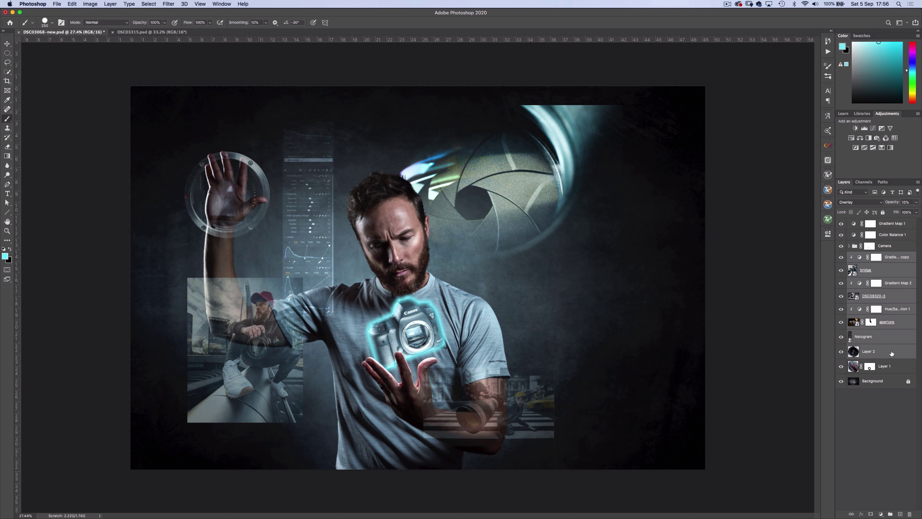
pyautogui.press('super+g')
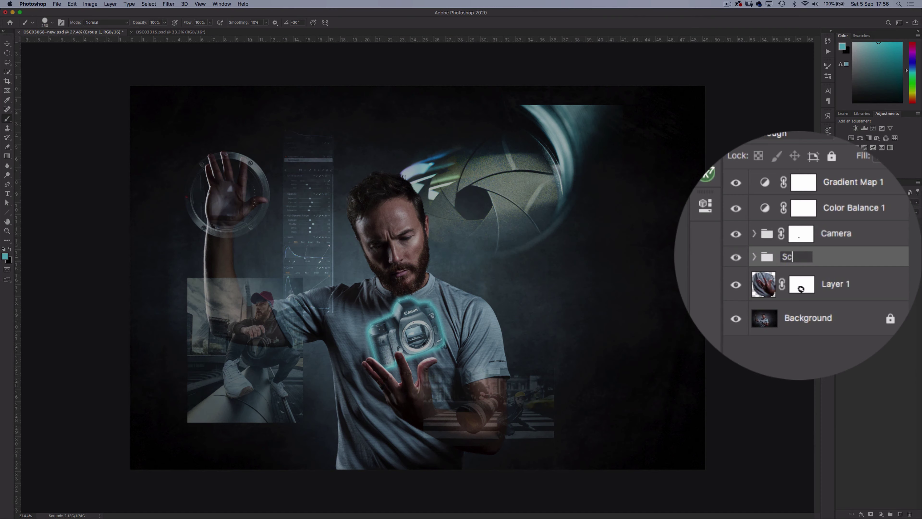
pyautogui.write('Screens')
pyautogui.press('Return')
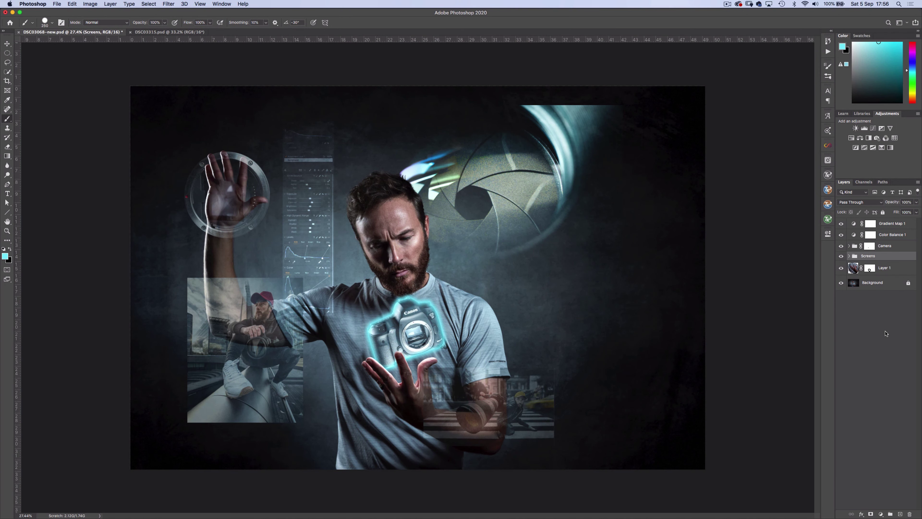
pyautogui.click(841, 257)
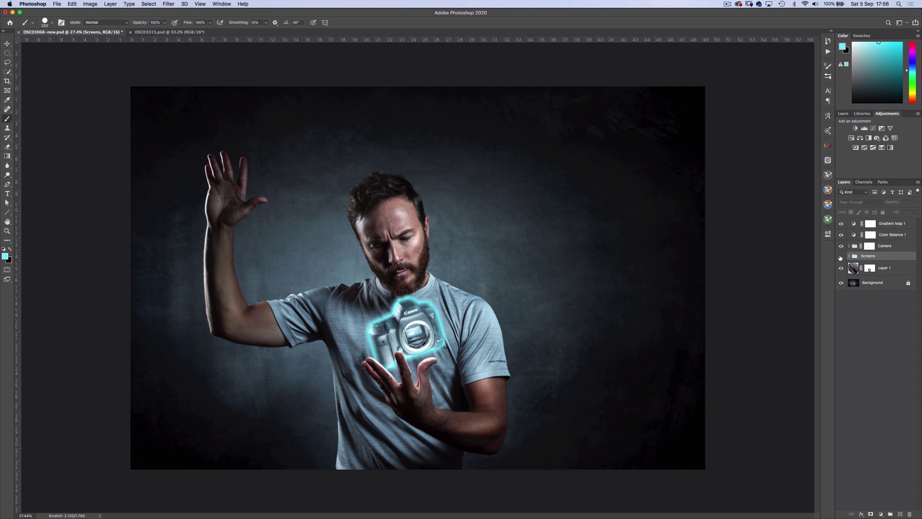
pyautogui.click(841, 256)
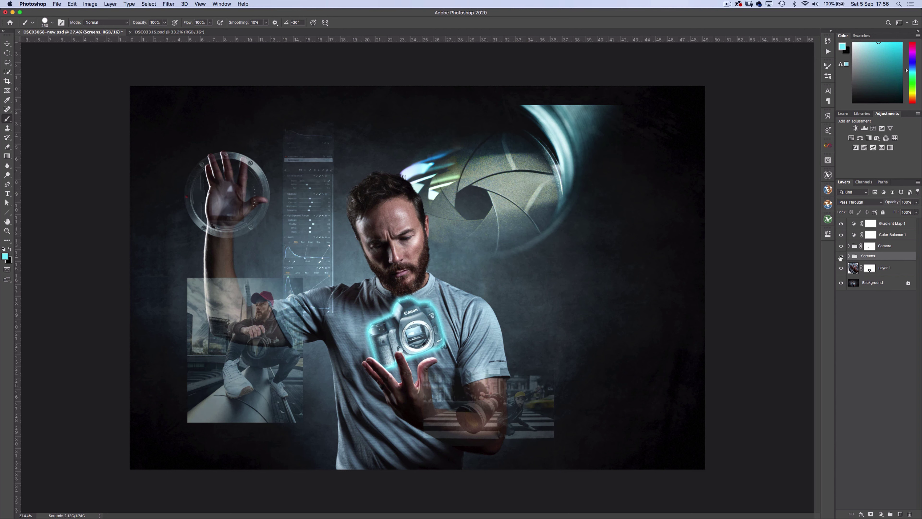
# Step: Create a new empty group named 'Shapes' above Layer 1
pyautogui.click(896, 268)
pyautogui.click(890, 514)
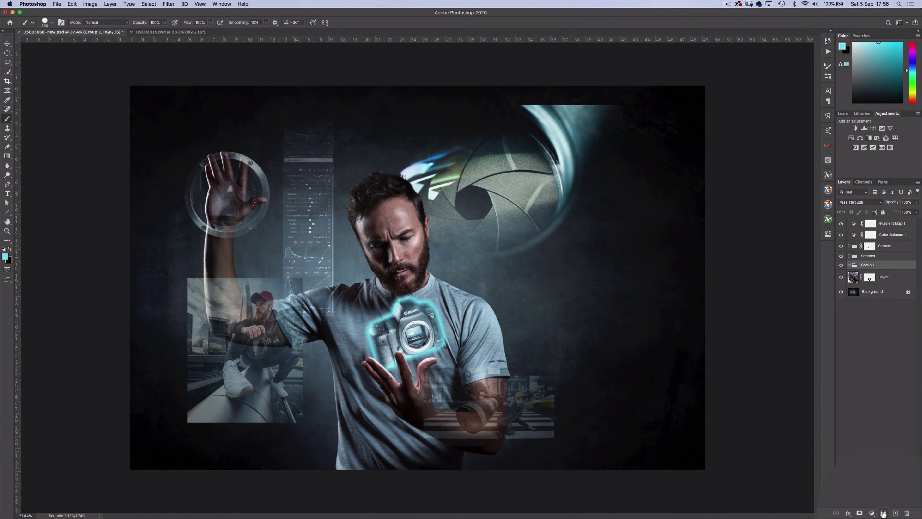
pyautogui.write('Sh')
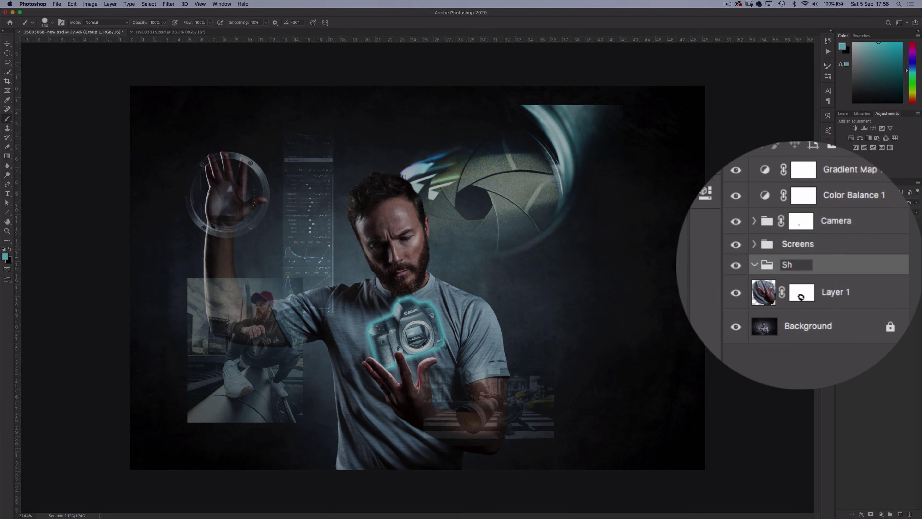
pyautogui.write('apes')
pyautogui.press('Return')
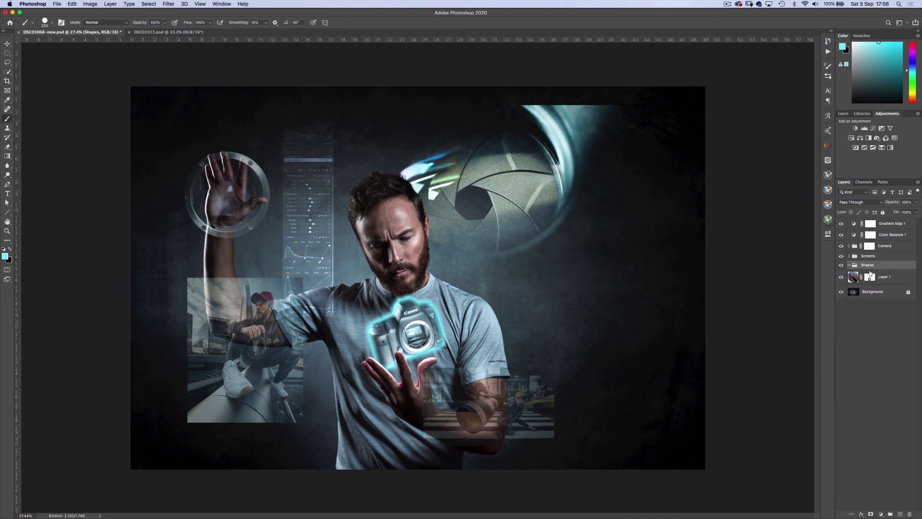
# Step: Add a layer in Shapes and set the Rectangle tool to no fill with a 2 px cyan stroke
pyautogui.click(900, 514)
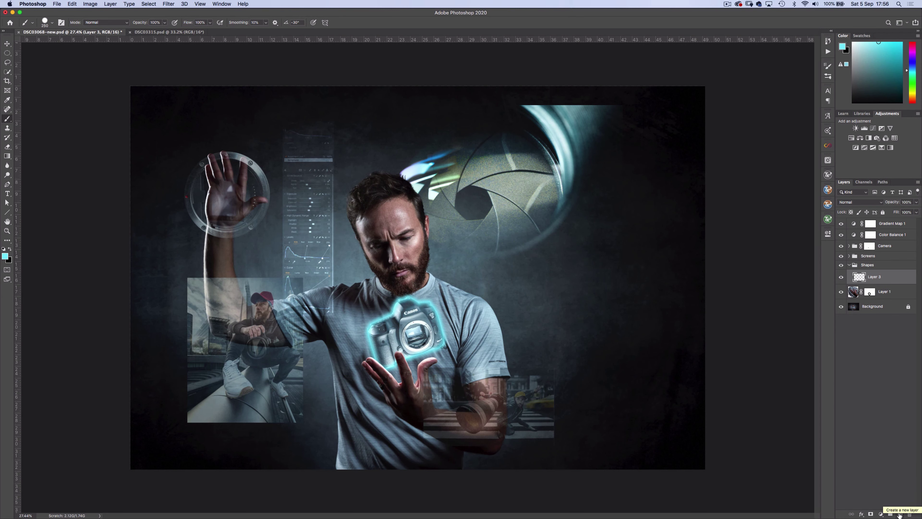
pyautogui.press('m')
pyautogui.click(14, 217)
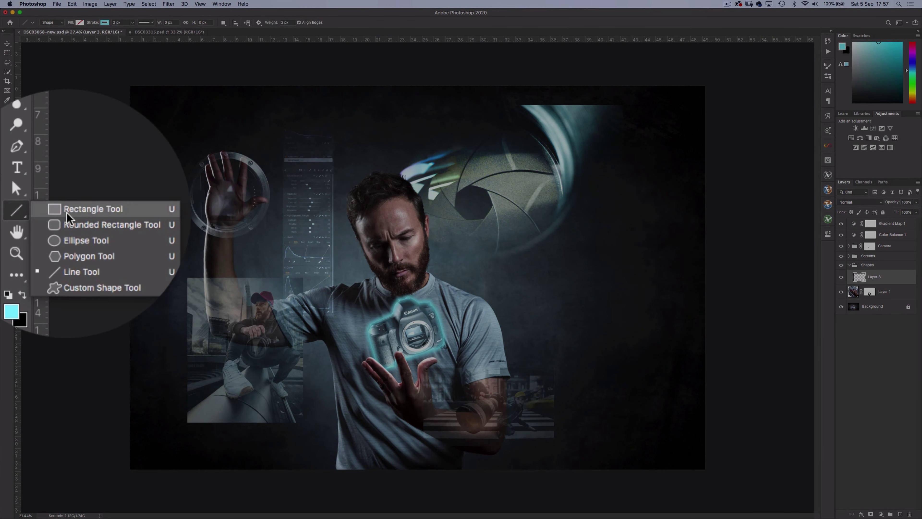
pyautogui.click(76, 211)
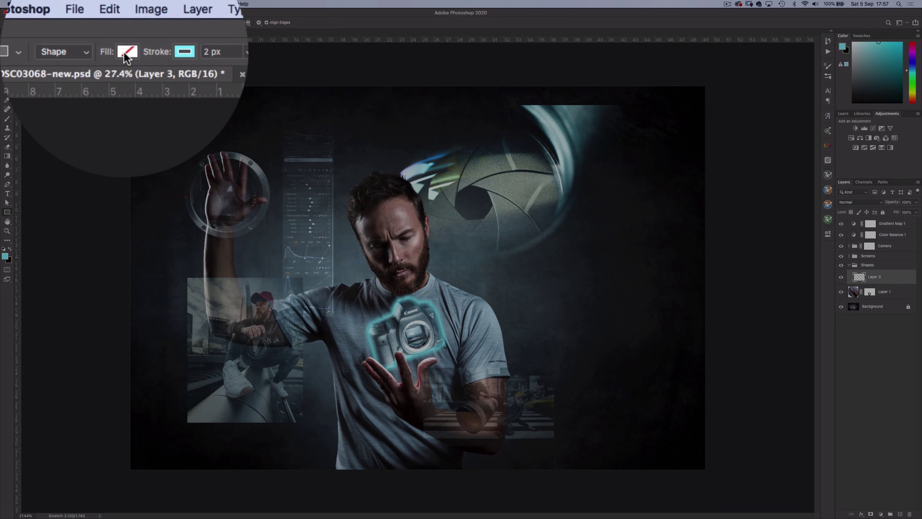
pyautogui.click(124, 52)
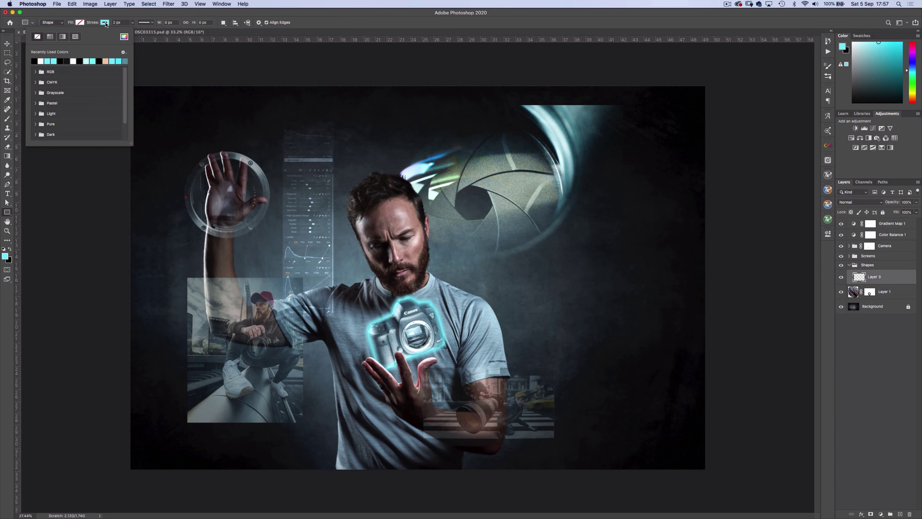
pyautogui.click(105, 23)
pyautogui.click(73, 61)
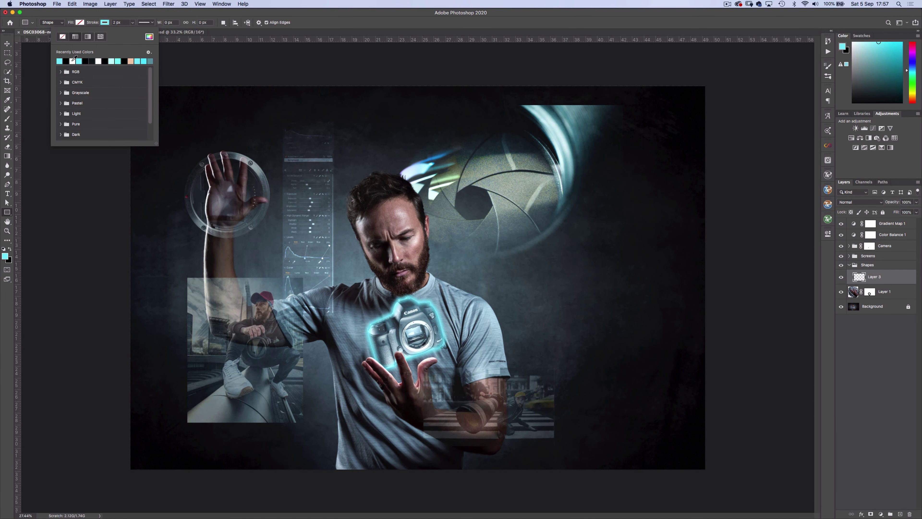
pyautogui.press('Return')
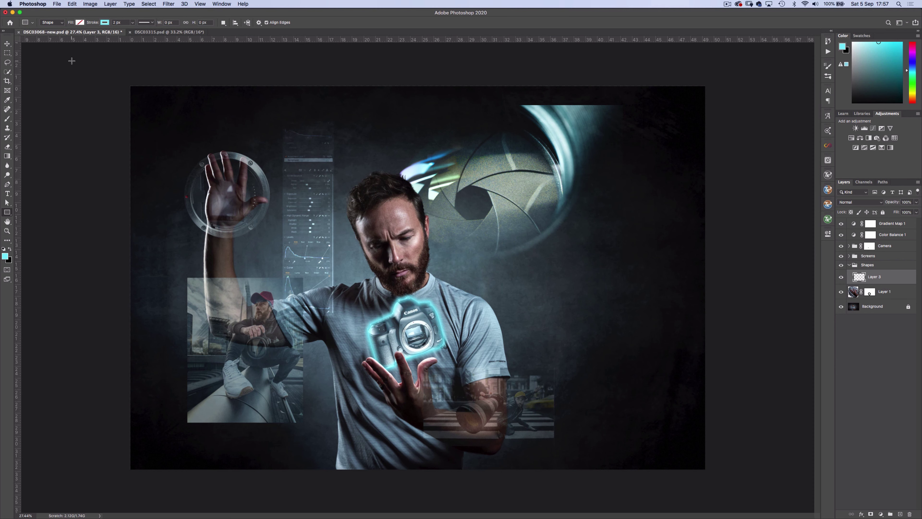
# Step: Draw outline rectangles around the left photo, the settings panel and the lower-right photo
pyautogui.scroll(3, 213, 318)
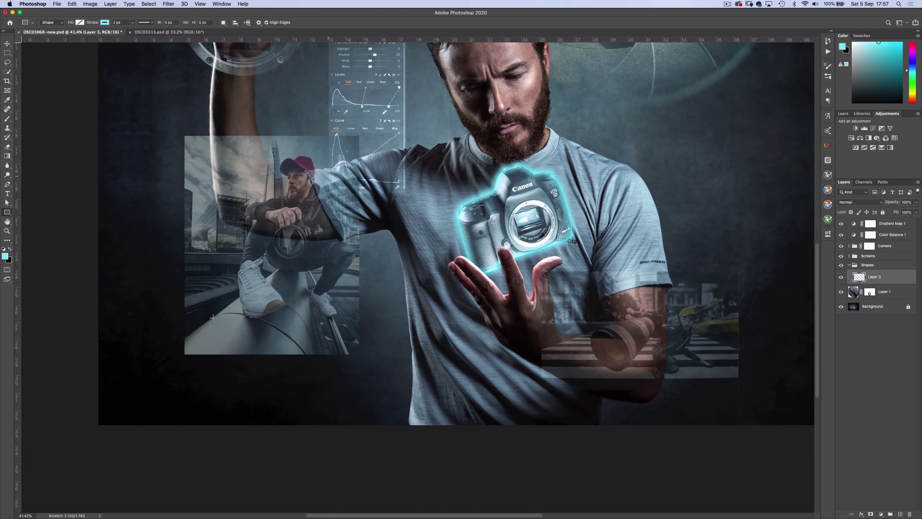
pyautogui.moveTo(196, 344); pyautogui.dragTo(371, 126)
pyautogui.scroll(10, 416, 181)
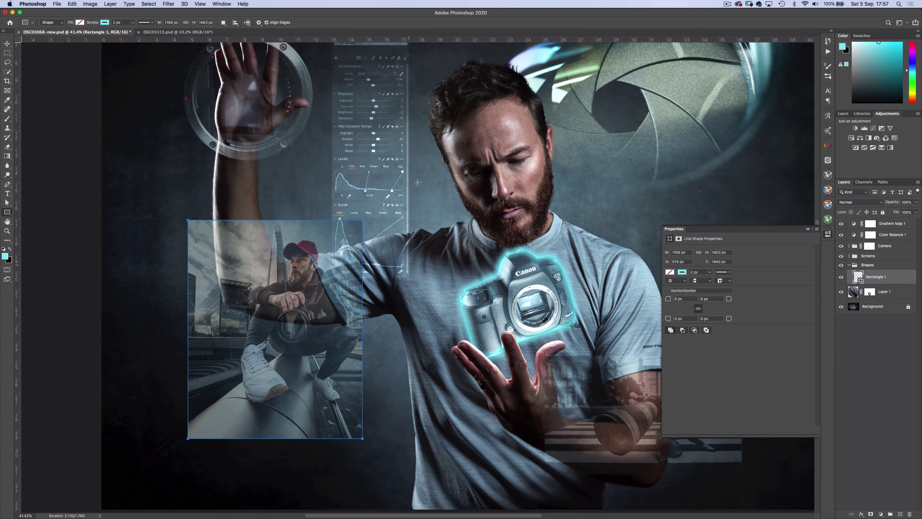
pyautogui.moveTo(393, 93); pyautogui.dragTo(315, 386)
pyautogui.scroll(-11, 620, 352)
pyautogui.hscroll(7, 620, 352)
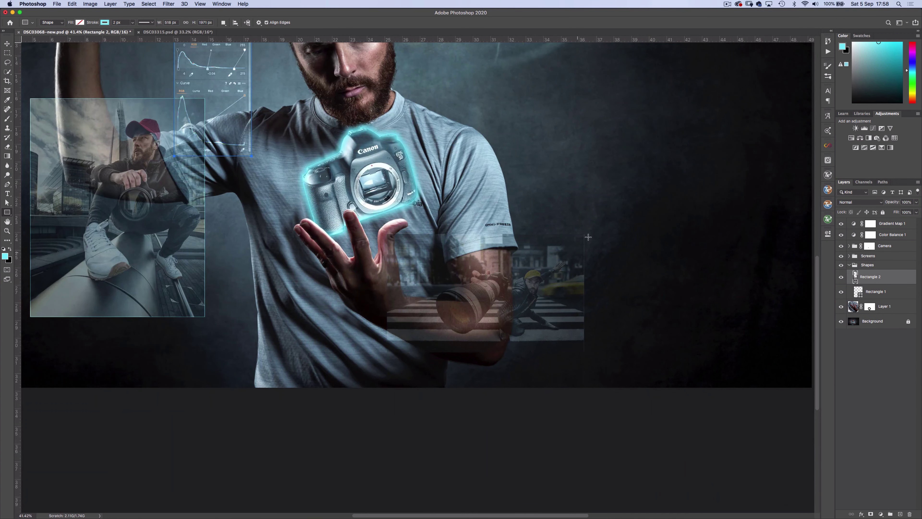
pyautogui.moveTo(608, 223); pyautogui.dragTo(412, 342)
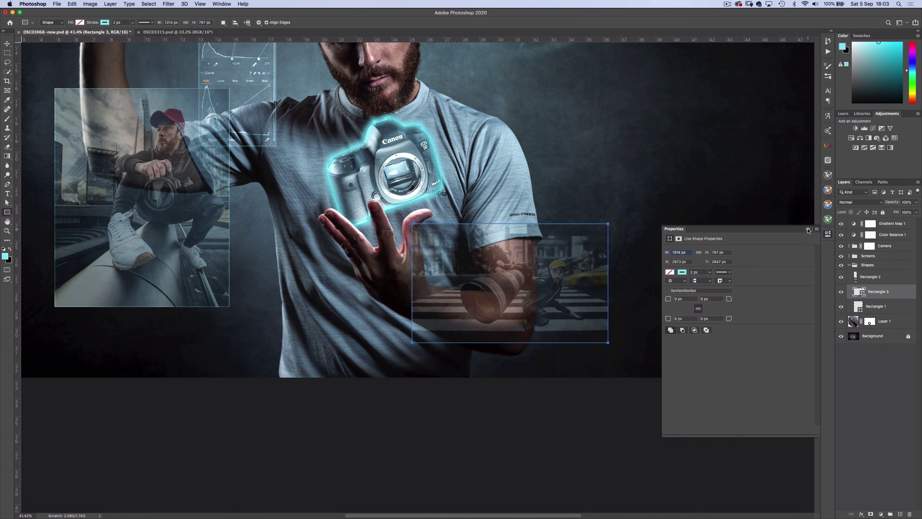
pyautogui.click(808, 230)
pyautogui.click(900, 514)
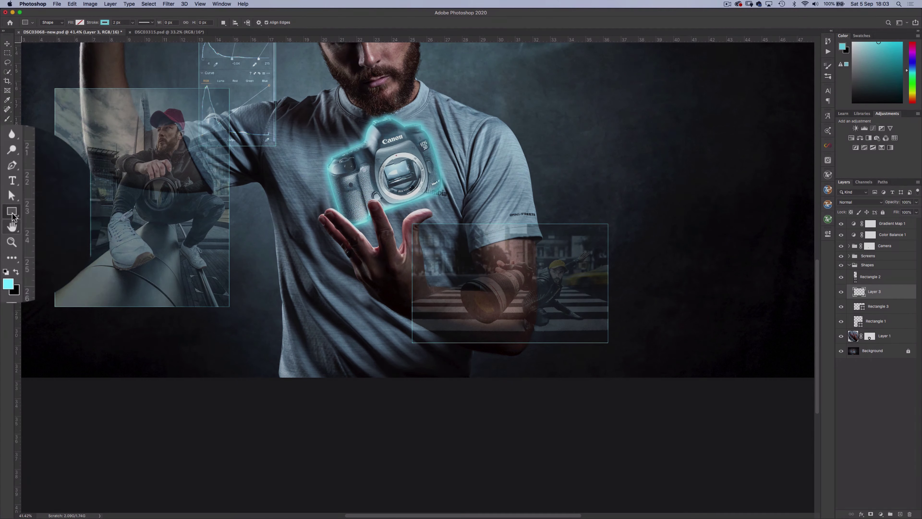
pyautogui.click(7, 212)
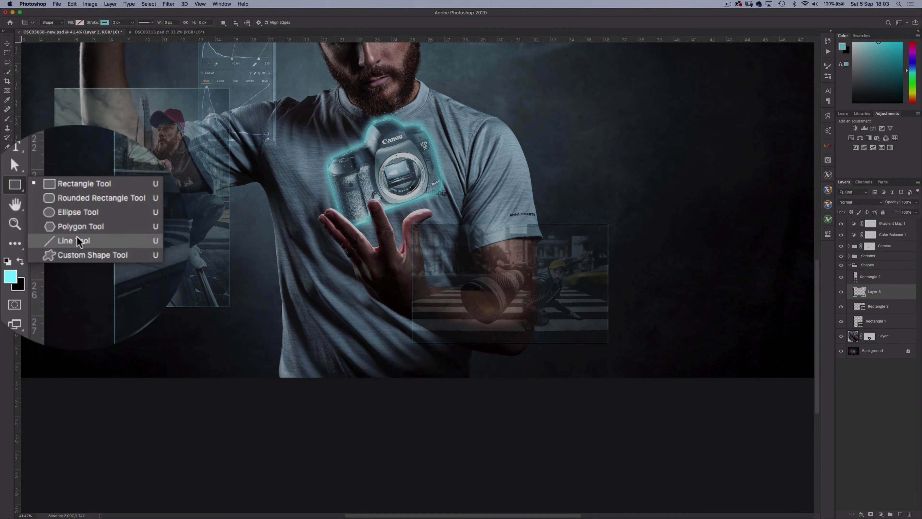
# Step: Draw thin cyan connector lines from the camera out toward the framed photos
pyautogui.click(38, 240)
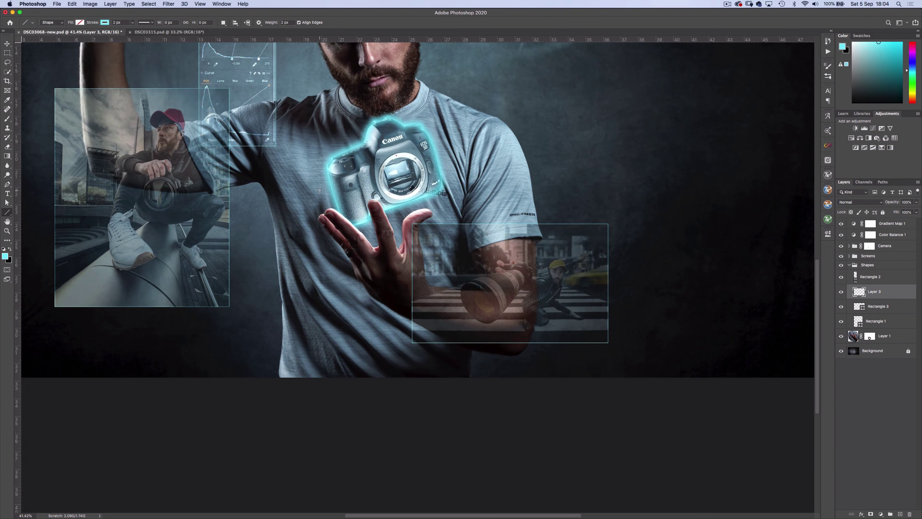
pyautogui.moveTo(325, 191); pyautogui.dragTo(265, 262)
pyautogui.moveTo(265, 262); pyautogui.dragTo(235, 263)
pyautogui.scroll(-3, 349, 154)
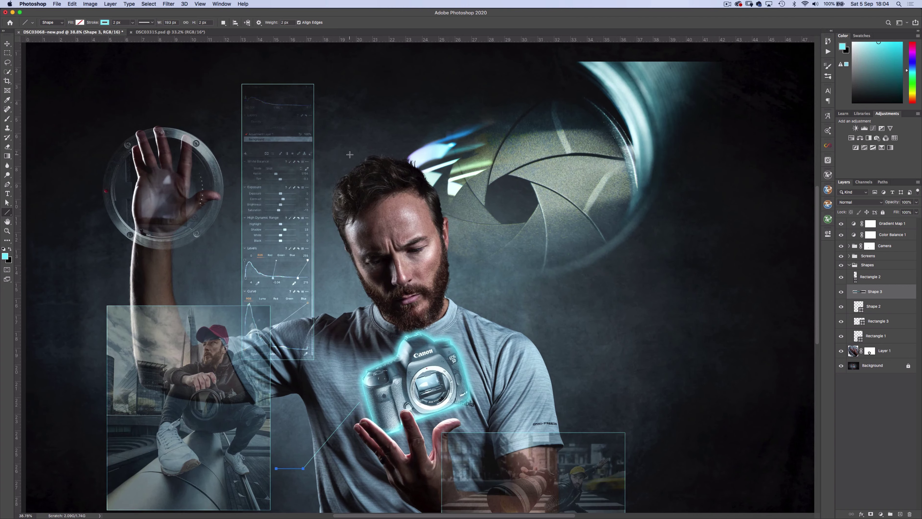
pyautogui.scroll(3, 367, 374)
pyautogui.moveTo(388, 173); pyautogui.dragTo(315, 75)
pyautogui.hscroll(3, 531, 172)
pyautogui.moveTo(464, 192); pyautogui.dragTo(475, 191)
pyautogui.moveTo(474, 191); pyautogui.dragTo(529, 266)
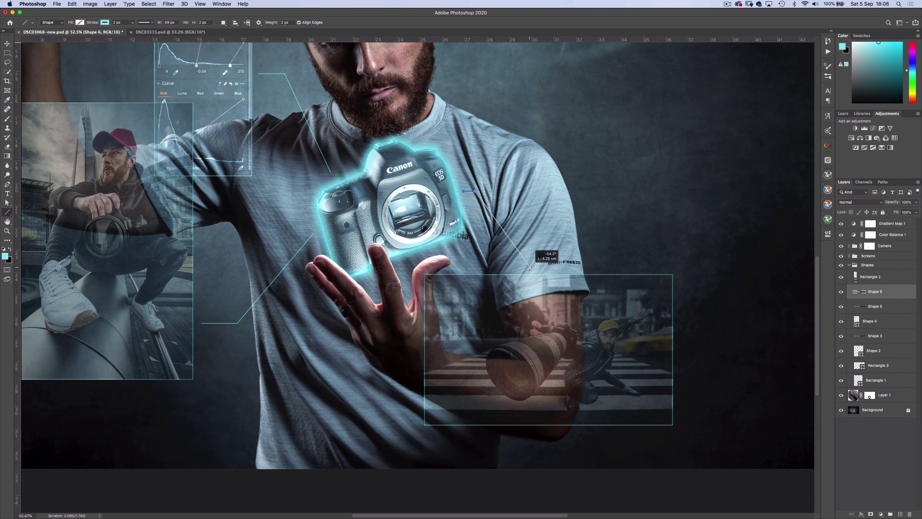
pyautogui.hscroll(5, 684, 231)
pyautogui.scroll(5, 684, 231)
# Step: Draw a large rectangle frame right of the head and a connector line from it toward the camera
pyautogui.click(6, 213)
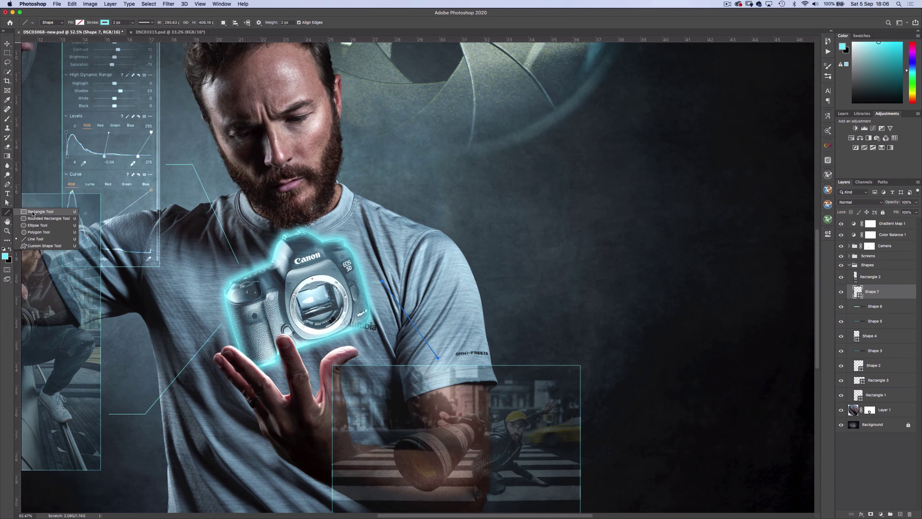
pyautogui.click(33, 212)
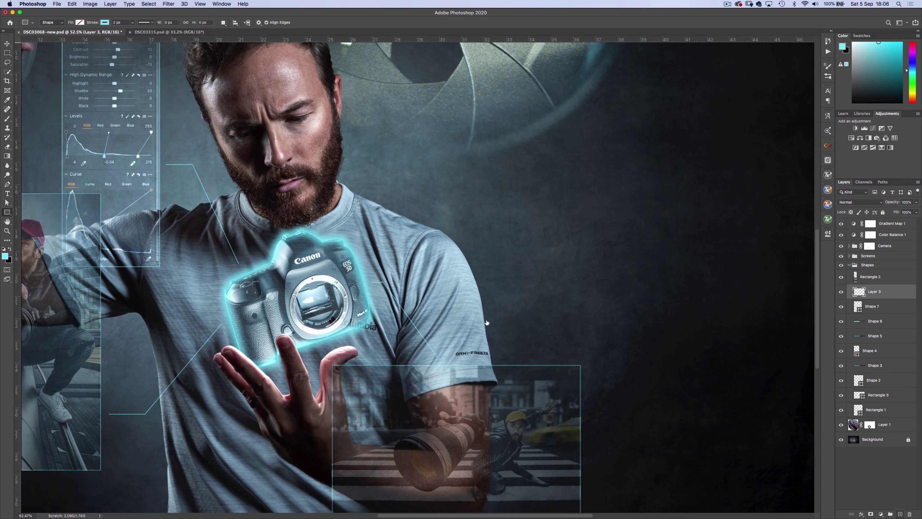
pyautogui.moveTo(443, 316)
pyautogui.mouseDown()
pyautogui.moveTo(621, 116)
pyautogui.moveTo(717, 115)
pyautogui.mouseUp()
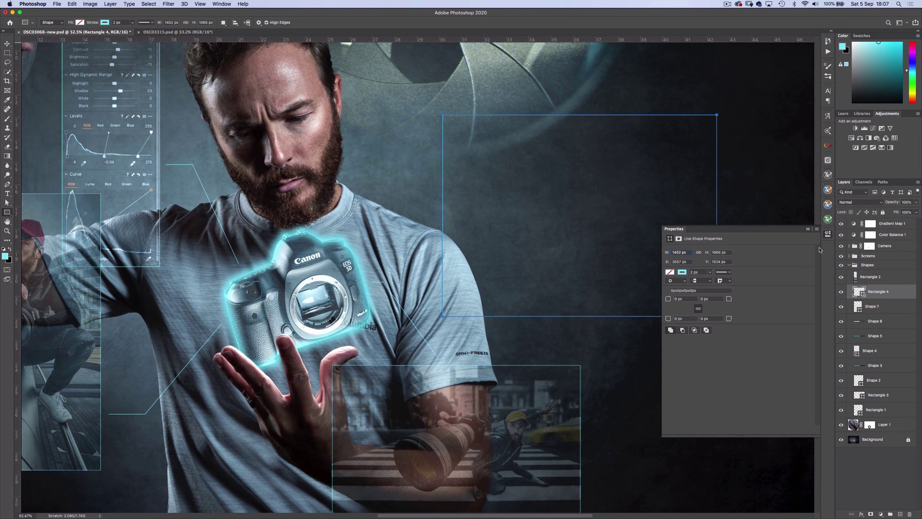
pyautogui.click(900, 514)
pyautogui.click(6, 212)
pyautogui.click(35, 239)
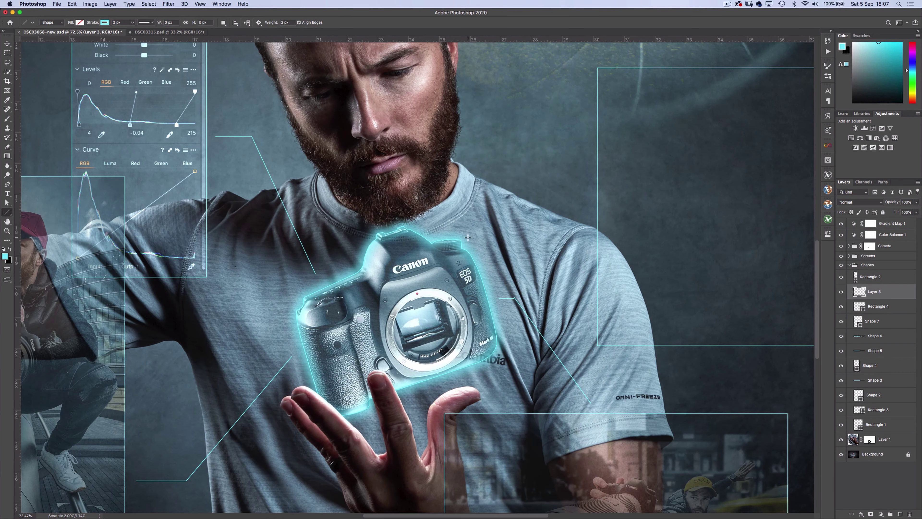
pyautogui.moveTo(469, 236); pyautogui.dragTo(584, 148)
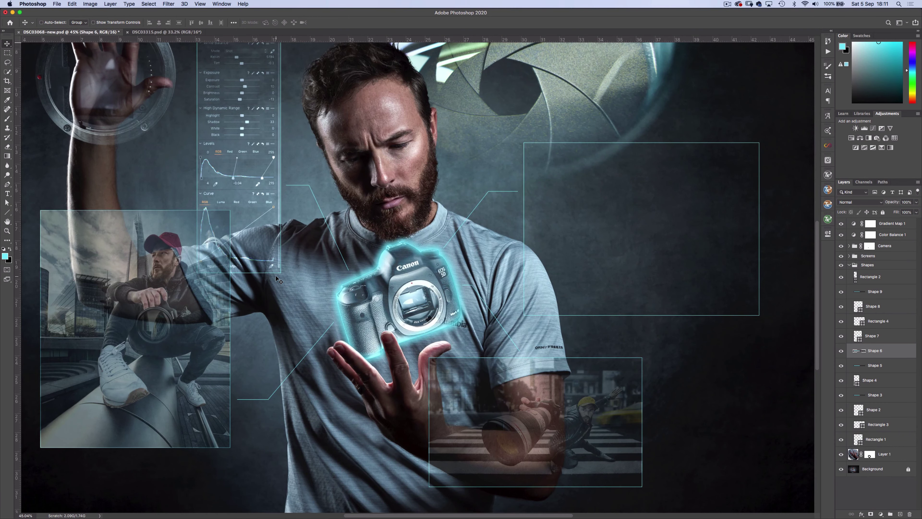
# Step: Add a new layer for the dots and set the Brush to 15 px
pyautogui.press('super+0')
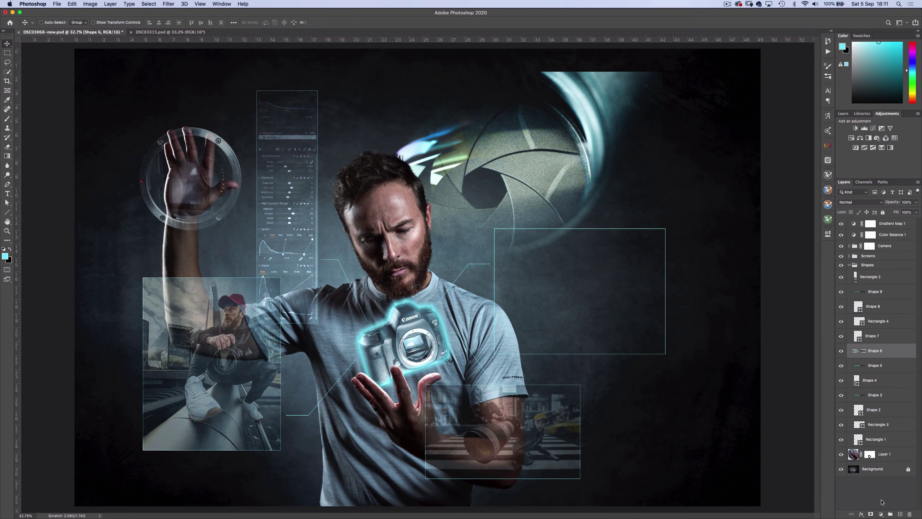
pyautogui.click(901, 514)
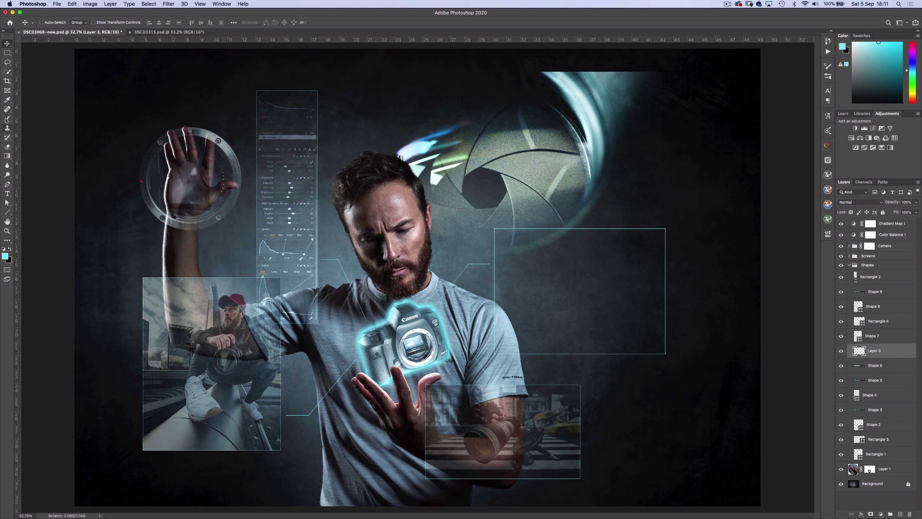
pyautogui.moveTo(7, 118); pyautogui.dragTo(35, 123)
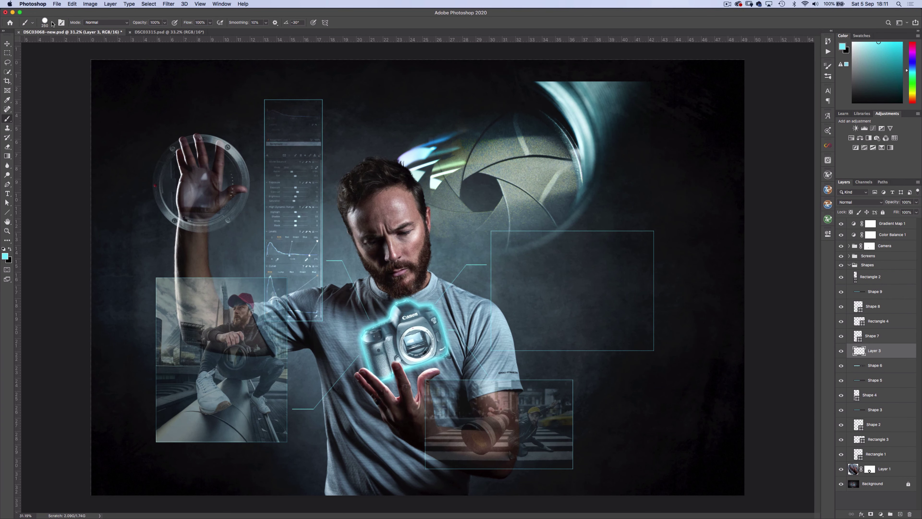
pyautogui.click(52, 22)
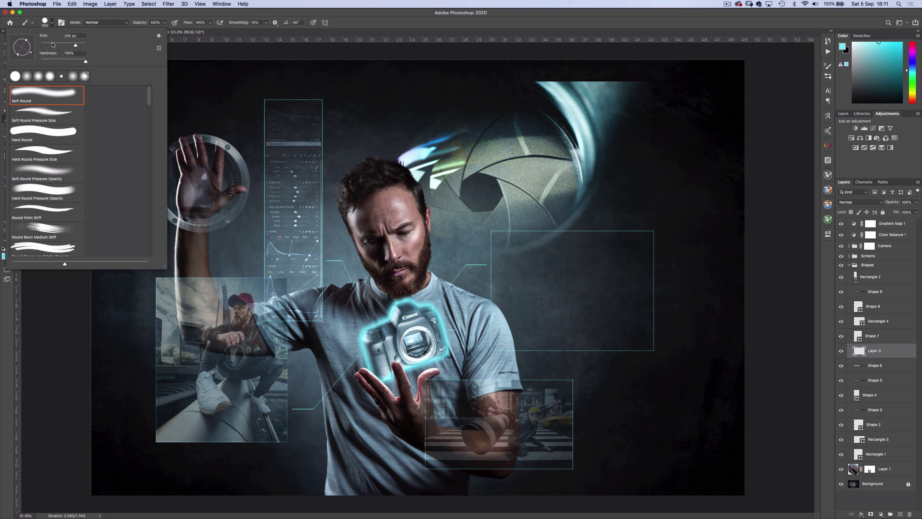
pyautogui.moveTo(51, 45); pyautogui.dragTo(44, 46)
pyautogui.press('Return')
# Step: Paint small cyan dots at the ends of the connector lines around the camera
pyautogui.press('super+equal')
pyautogui.press('super+equal')
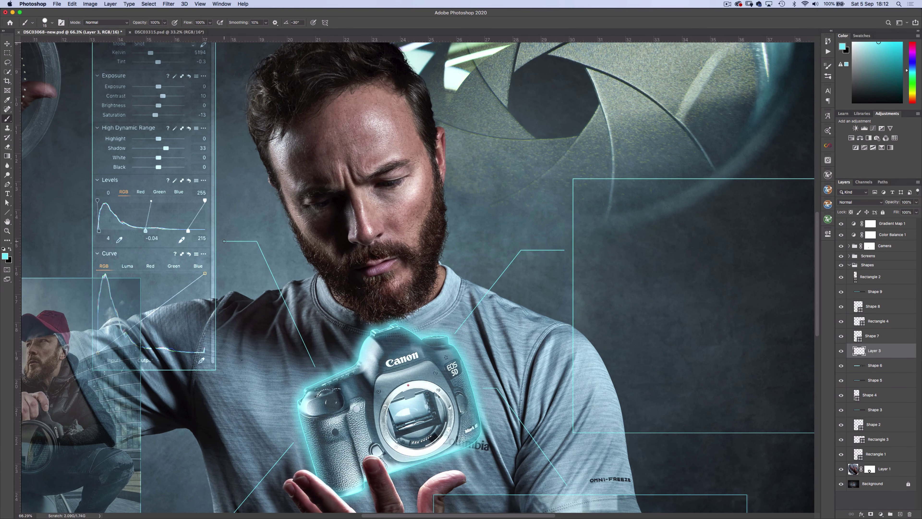
pyautogui.click(224, 240)
pyautogui.click(316, 368)
pyautogui.scroll(-5, 316, 368)
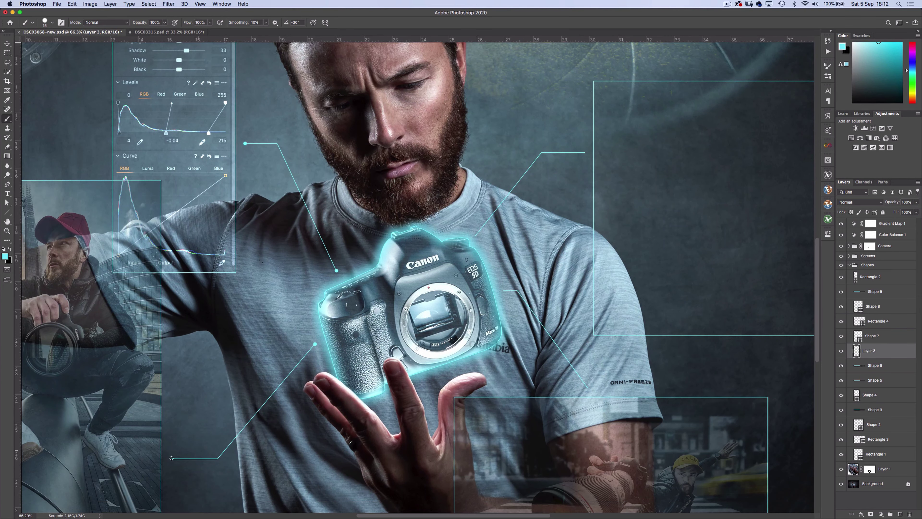
pyautogui.hscroll(4, 286, 474)
pyautogui.scroll(-2, 285, 474)
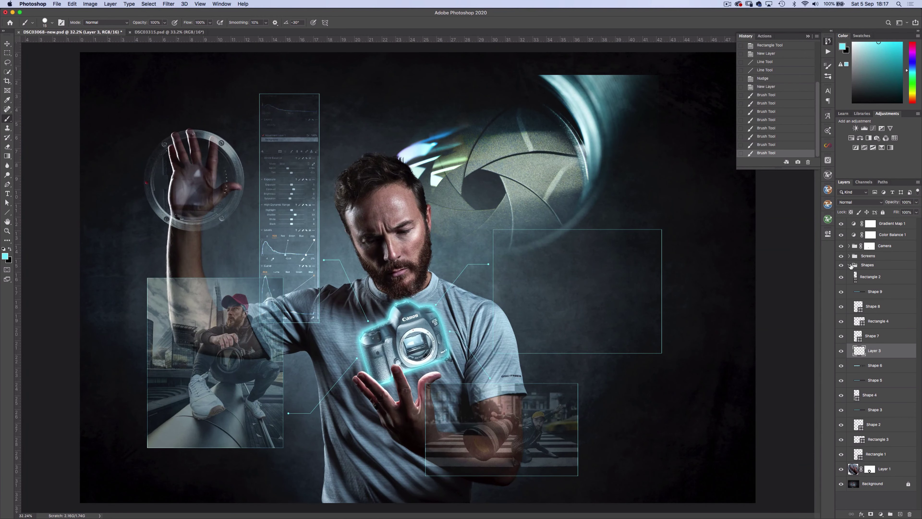
# Step: Move the collapsed Shapes group above Screens and give it a cyan Outer Glow with Spread 10
pyautogui.click(850, 265)
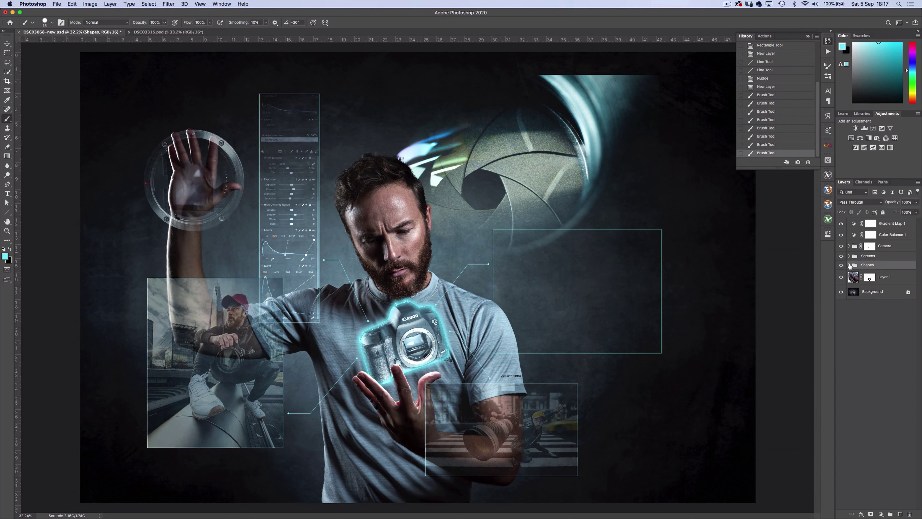
pyautogui.moveTo(890, 267); pyautogui.dragTo(888, 253)
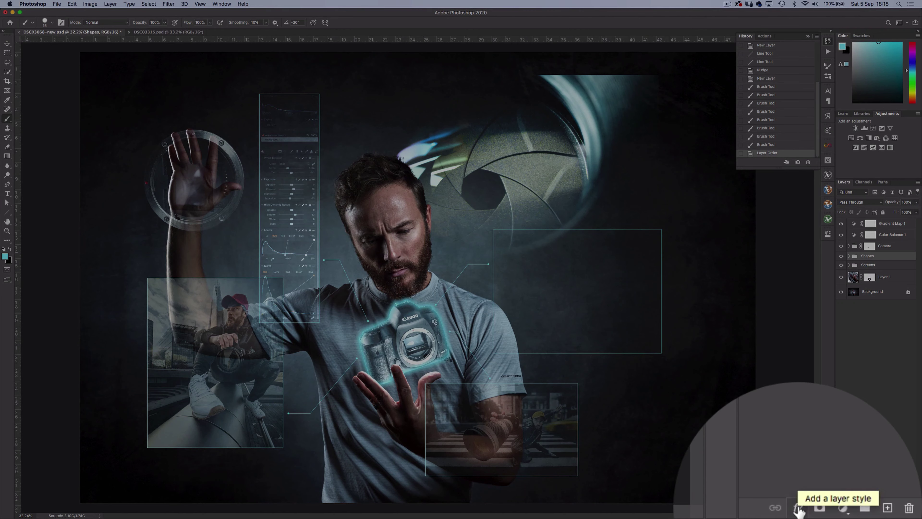
pyautogui.click(860, 513)
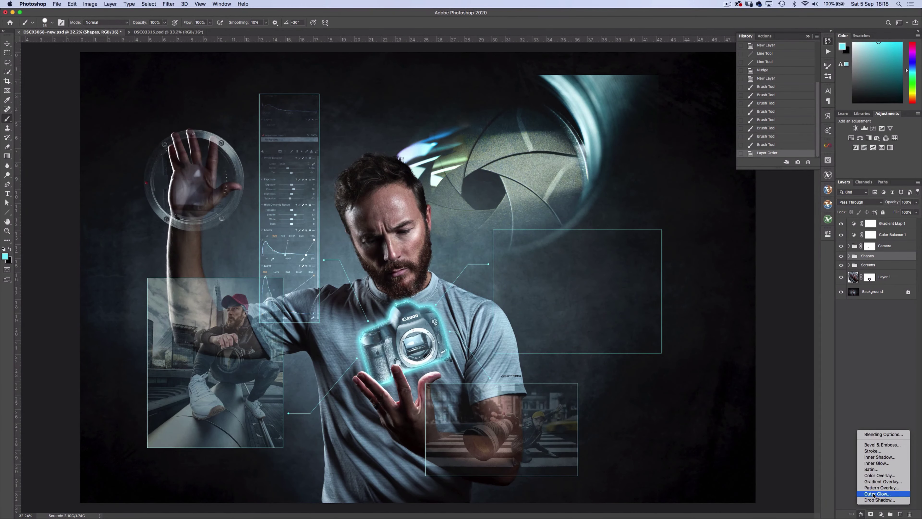
pyautogui.click(874, 496)
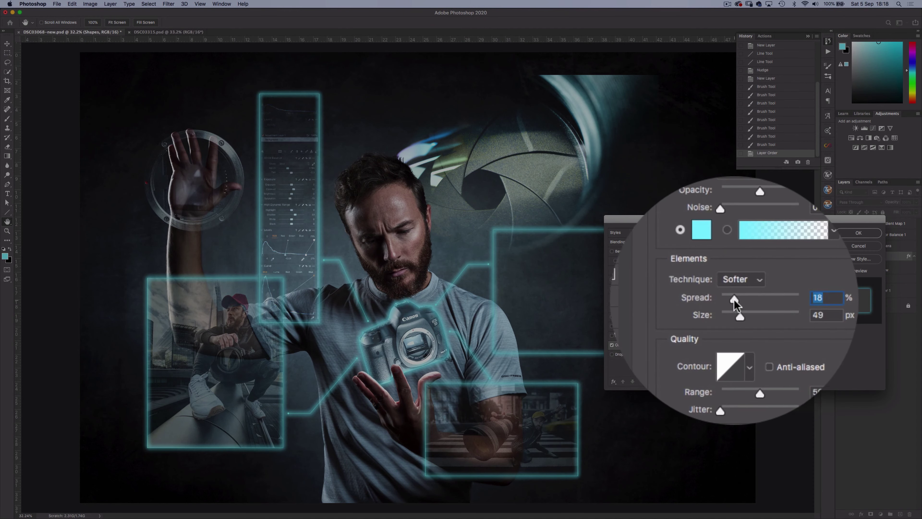
pyautogui.moveTo(733, 299); pyautogui.dragTo(735, 307)
pyautogui.click(858, 233)
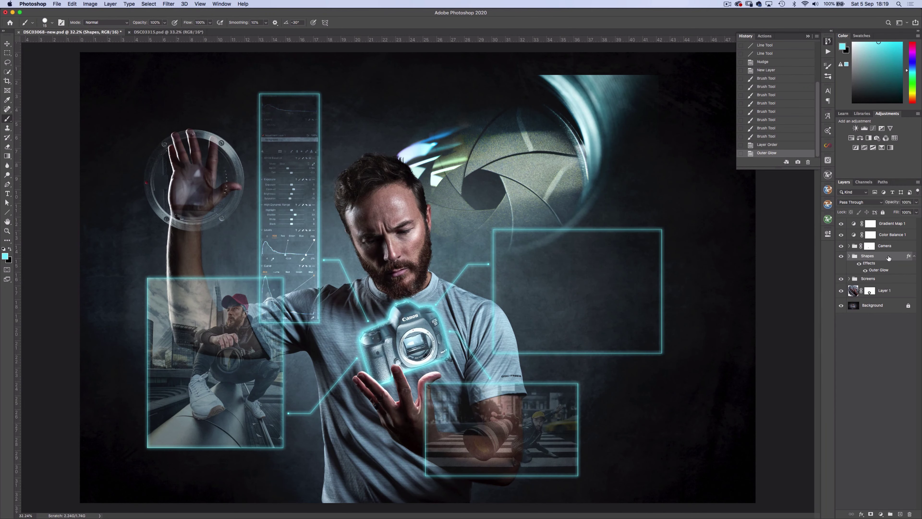
# Step: Create a 'Finger Controls' group with a new layer and paint soft white dots on the fingertips
pyautogui.click(890, 514)
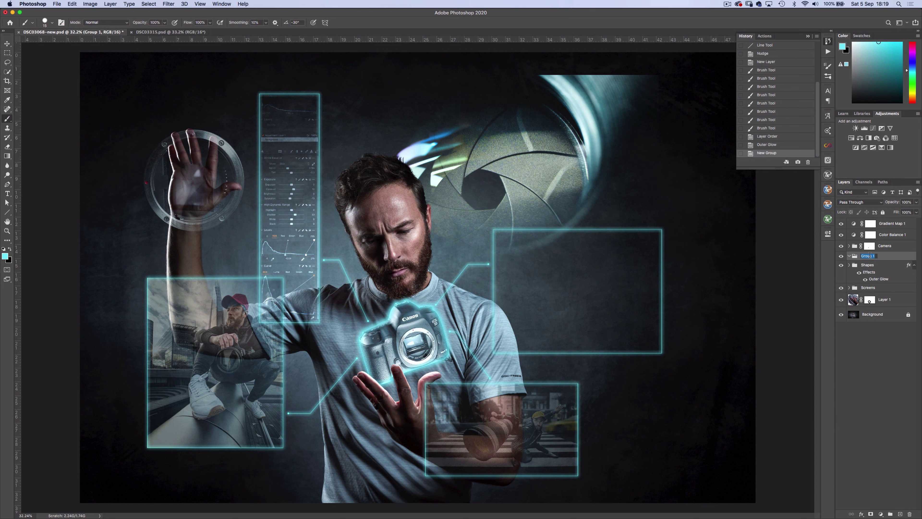
pyautogui.write('Finger Controls')
pyautogui.press('Return')
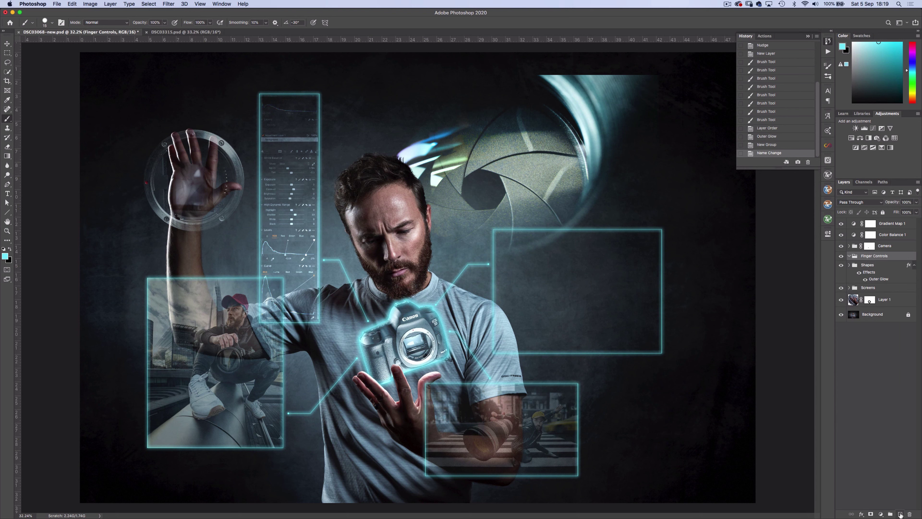
pyautogui.click(900, 513)
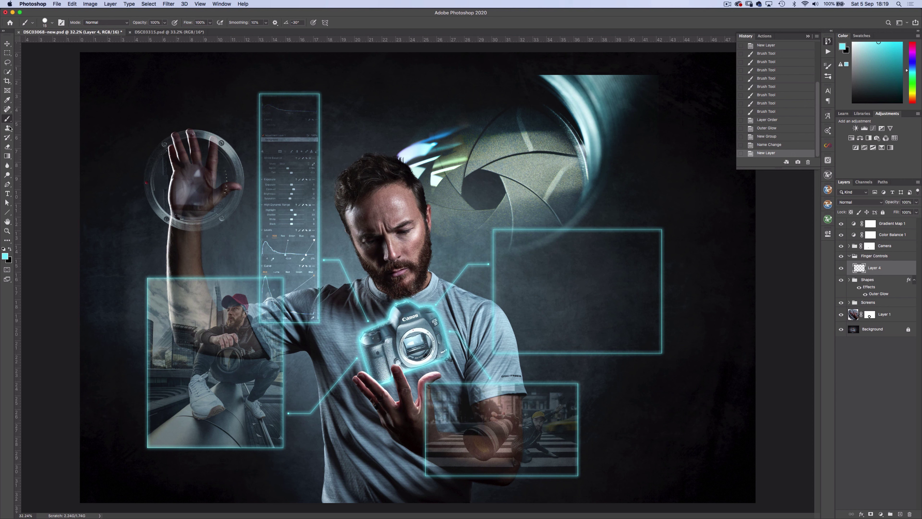
pyautogui.click(45, 22)
pyautogui.moveTo(45, 43); pyautogui.dragTo(46, 46)
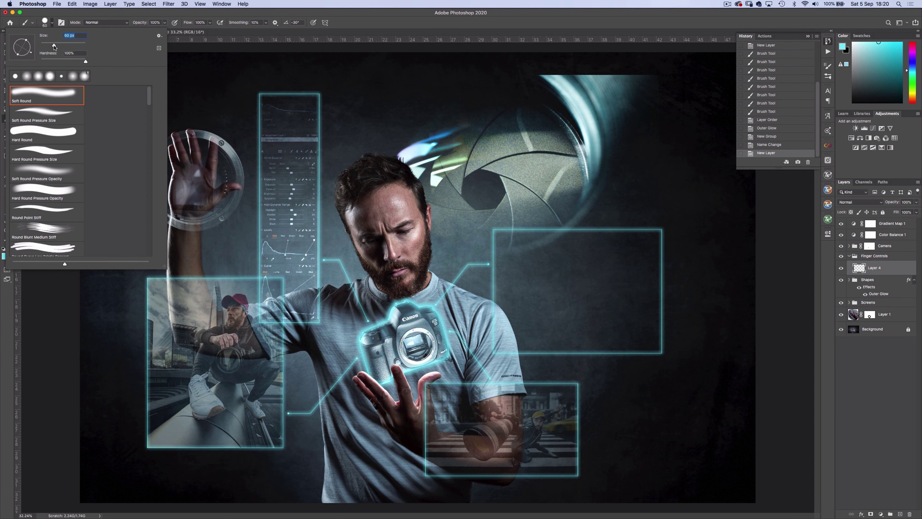
pyautogui.moveTo(86, 61); pyautogui.dragTo(54, 61)
pyautogui.press('d')
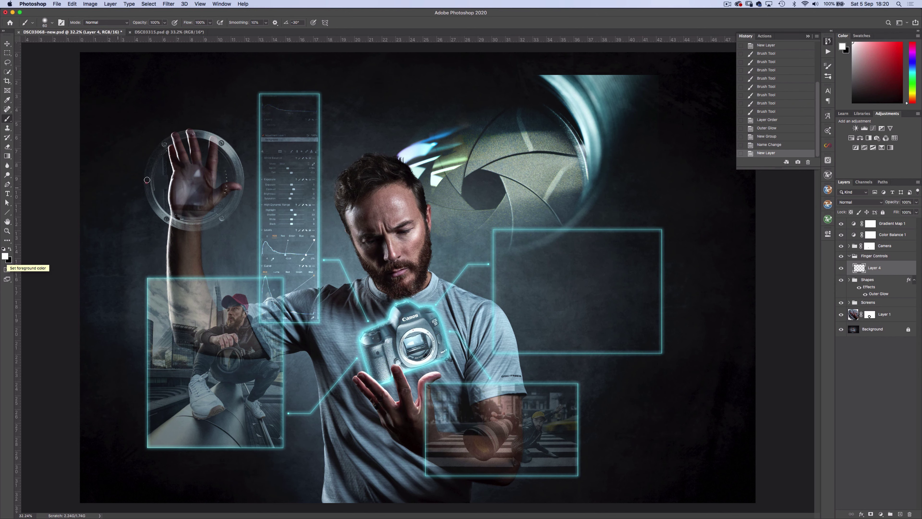
pyautogui.press('x')
pyautogui.scroll(3, 147, 179)
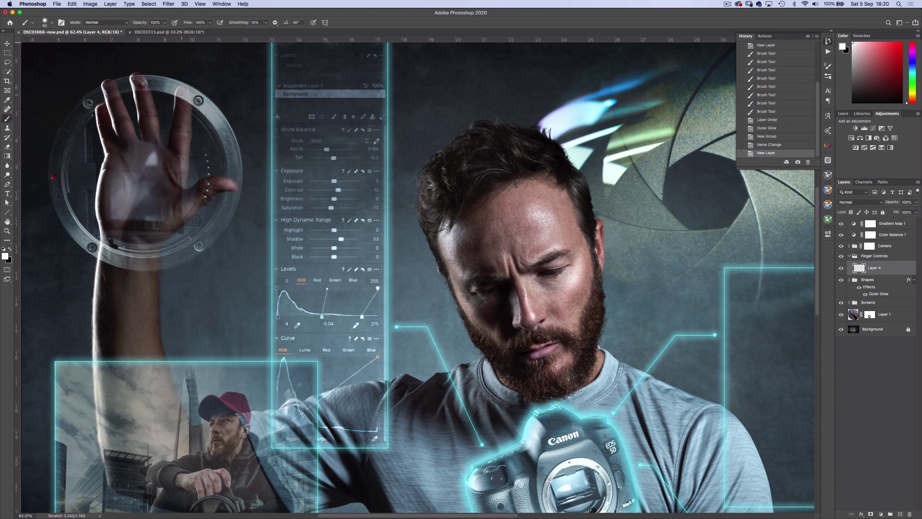
pyautogui.click(183, 92)
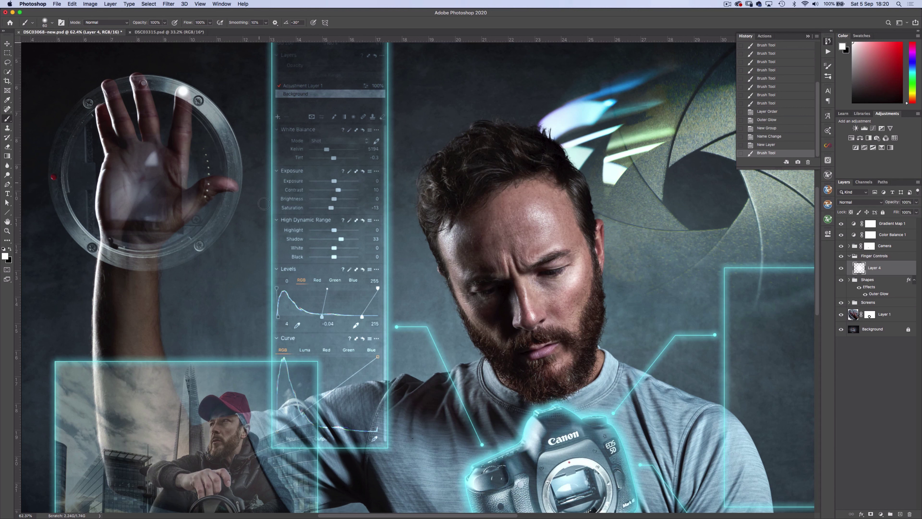
pyautogui.click(233, 186)
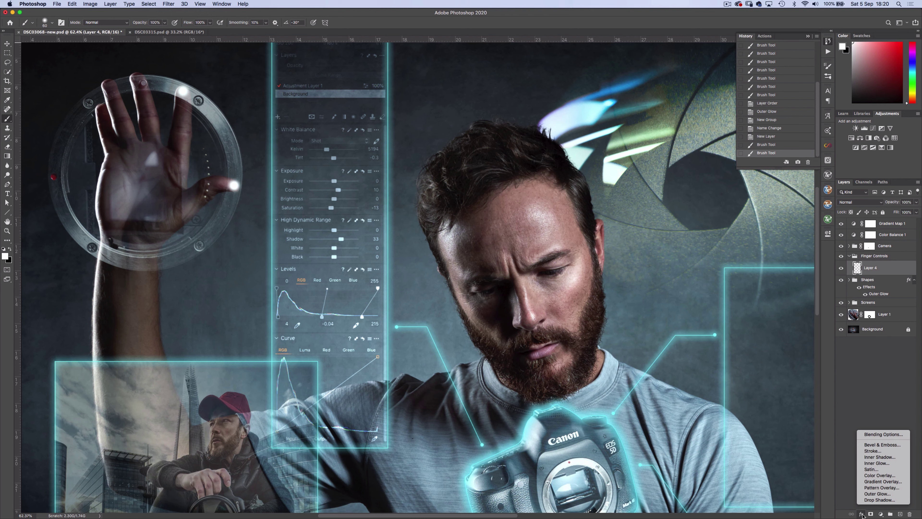
# Step: Give the finger dots an Outer Glow with Opacity 43 and Spread 15
pyautogui.click(877, 494)
pyautogui.moveTo(746, 254); pyautogui.dragTo(743, 253)
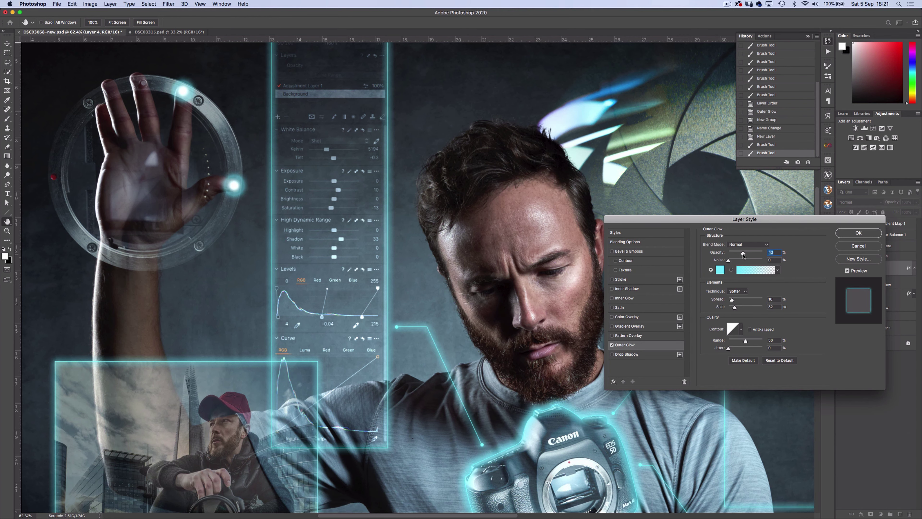
pyautogui.moveTo(732, 301); pyautogui.dragTo(734, 302)
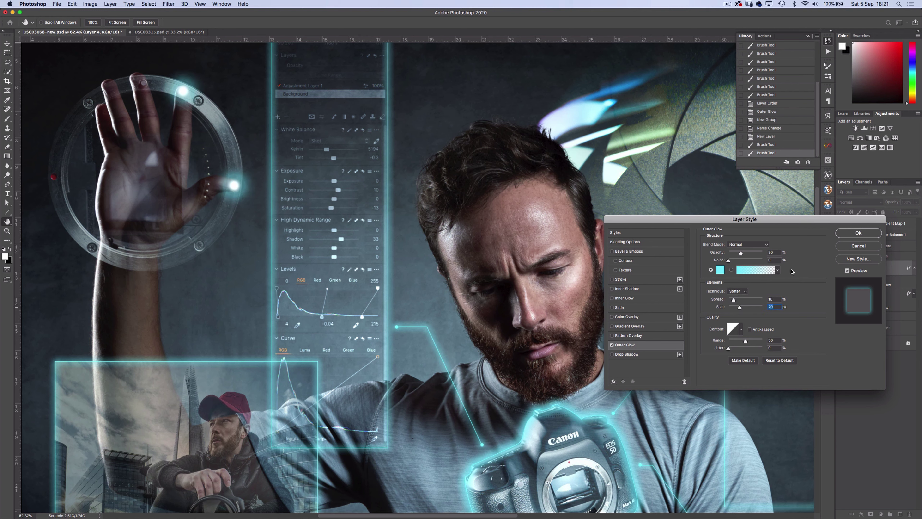
pyautogui.click(858, 233)
pyautogui.click(849, 256)
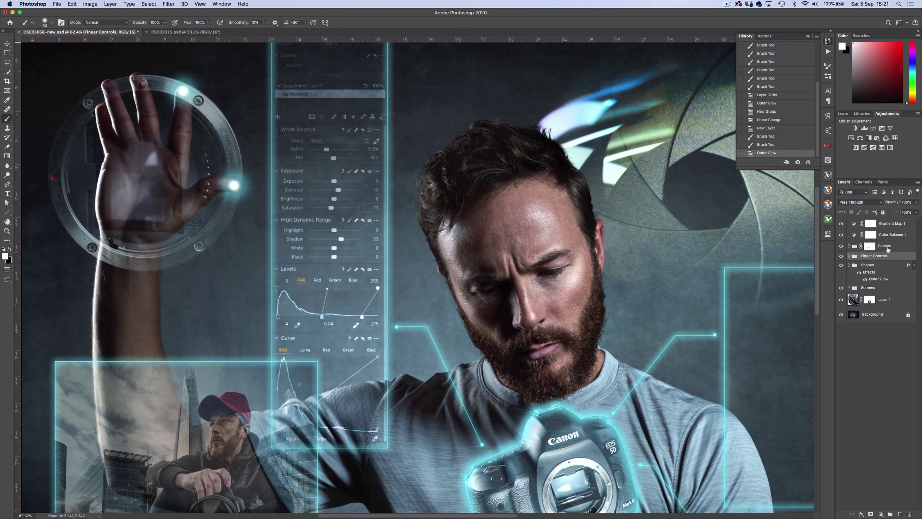
pyautogui.click(895, 297)
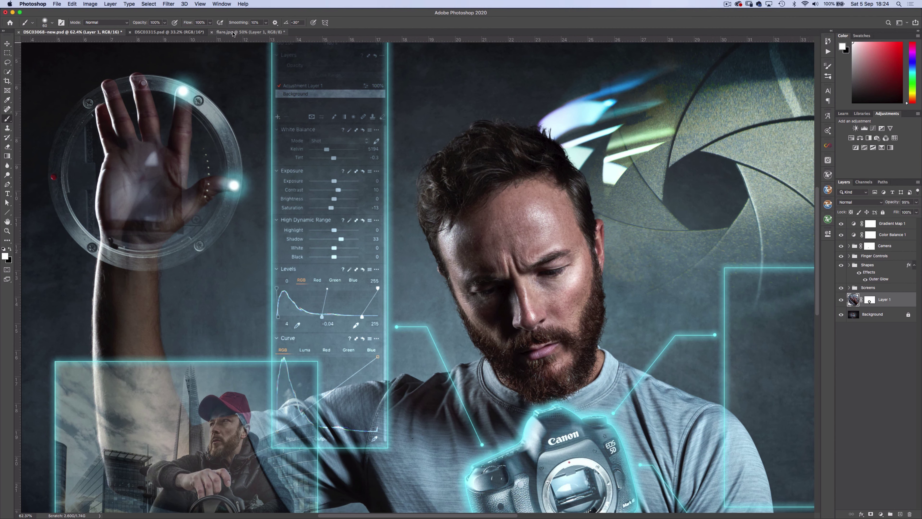
# Step: Drag the flare.jpg image into the composite as a new layer over the ring
pyautogui.click(233, 32)
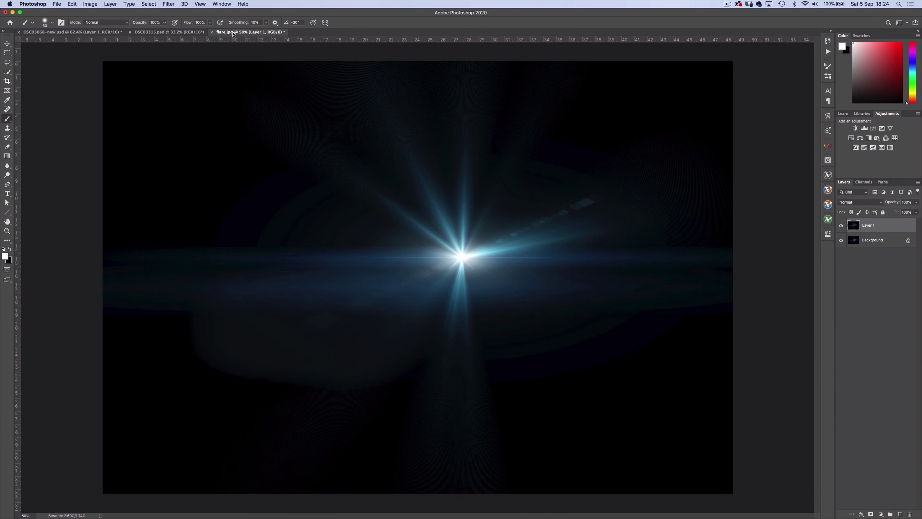
pyautogui.press('v')
pyautogui.moveTo(409, 247); pyautogui.dragTo(220, 146)
pyautogui.scroll(-5, 231, 189)
# Step: Set the flare layer to Screen blend mode at 75% opacity
pyautogui.click(856, 203)
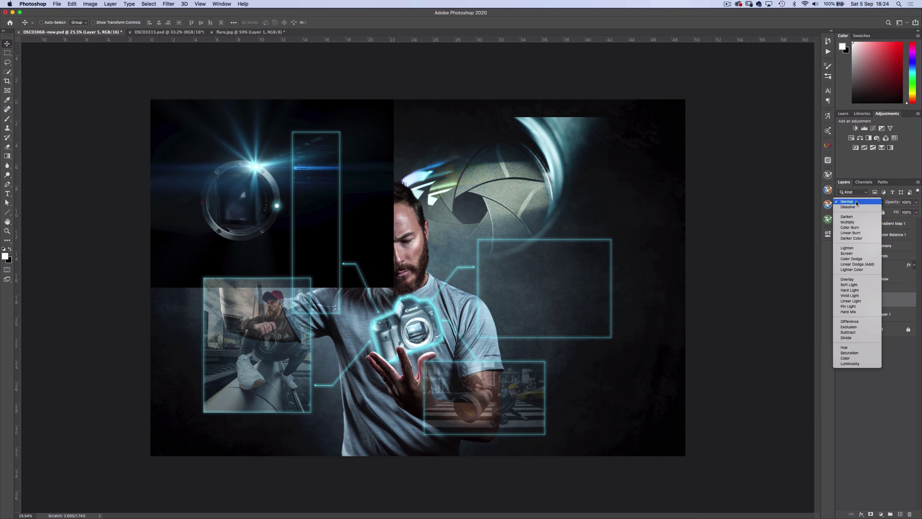
pyautogui.click(847, 253)
pyautogui.click(916, 202)
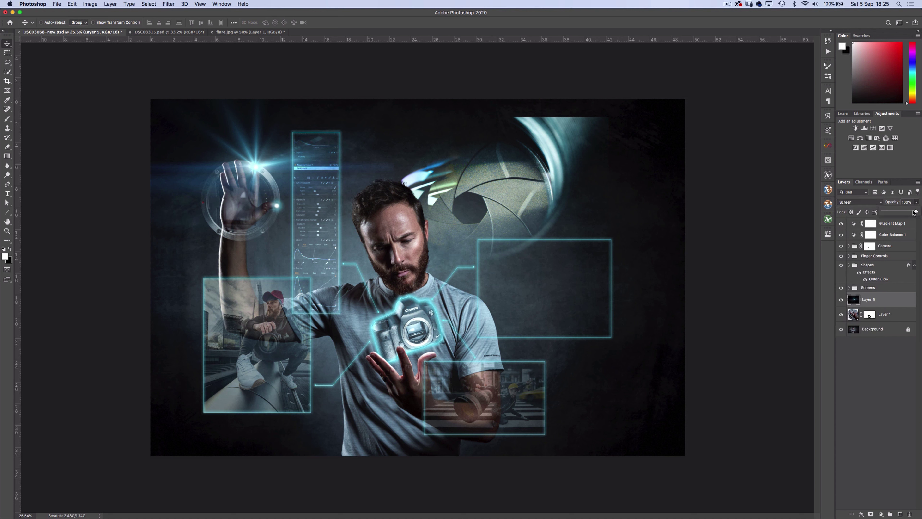
pyautogui.moveTo(908, 213); pyautogui.dragTo(909, 213)
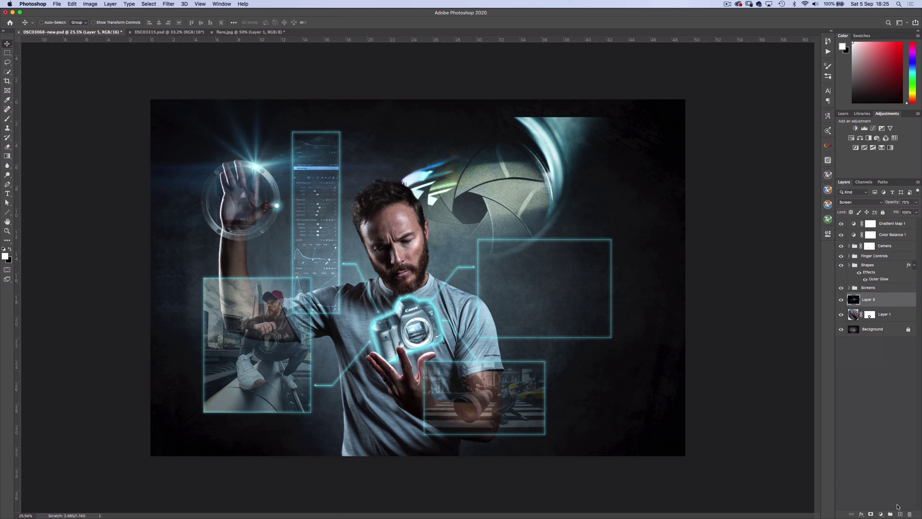
# Step: Create a 'Metadata' group and type the camera-settings text ending ISO 200 in the right box
pyautogui.click(891, 514)
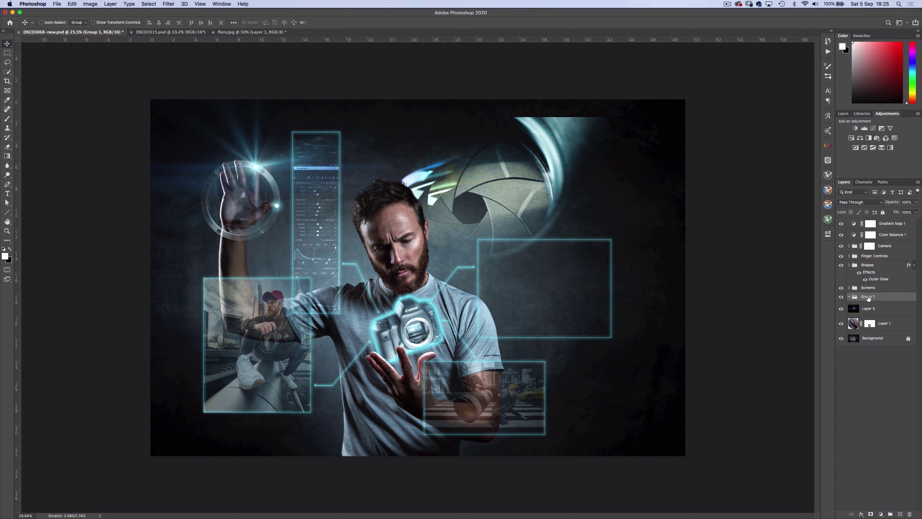
pyautogui.write('Metadata')
pyautogui.press('Return')
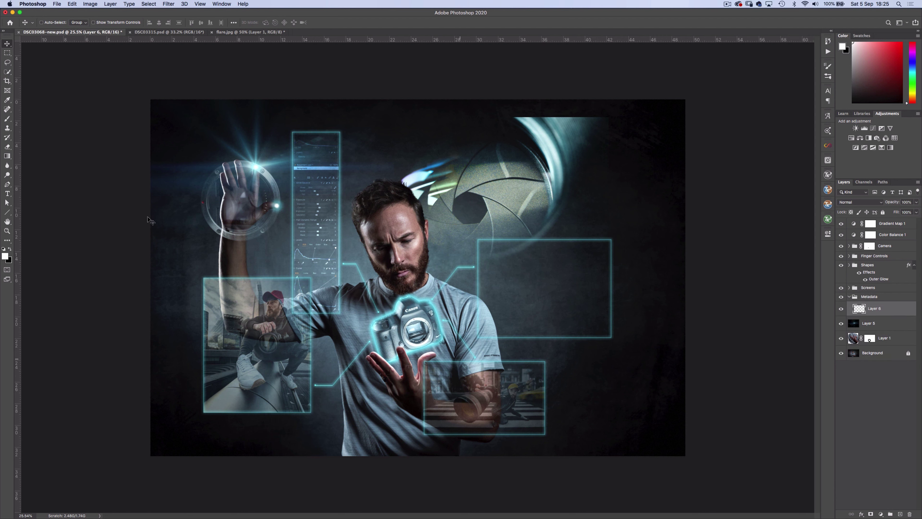
pyautogui.click(8, 194)
pyautogui.click(494, 264)
pyautogui.write('E')
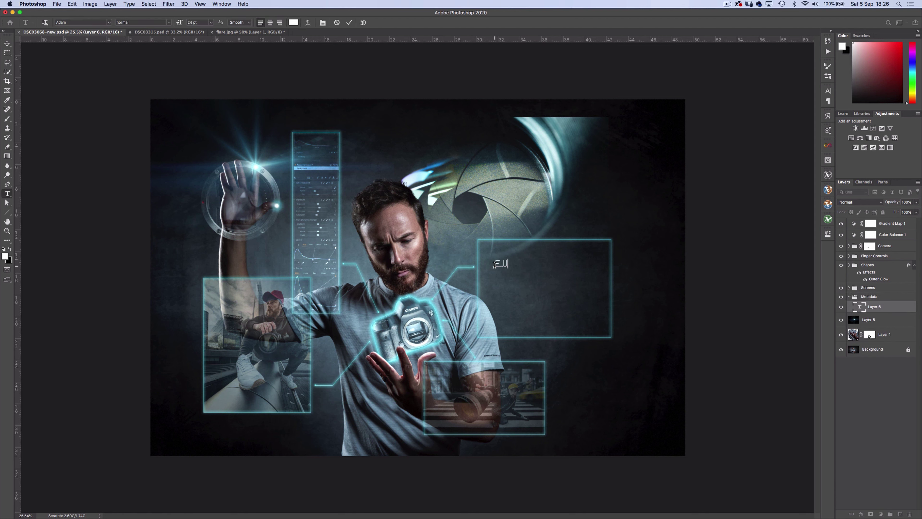
pyautogui.write('1/16000')
pyautogui.press('Escape')
pyautogui.press('v')
# Step: Tint the text light cyan and add an Outer Glow with opacity 13 and size 76
pyautogui.click(828, 90)
pyautogui.click(809, 129)
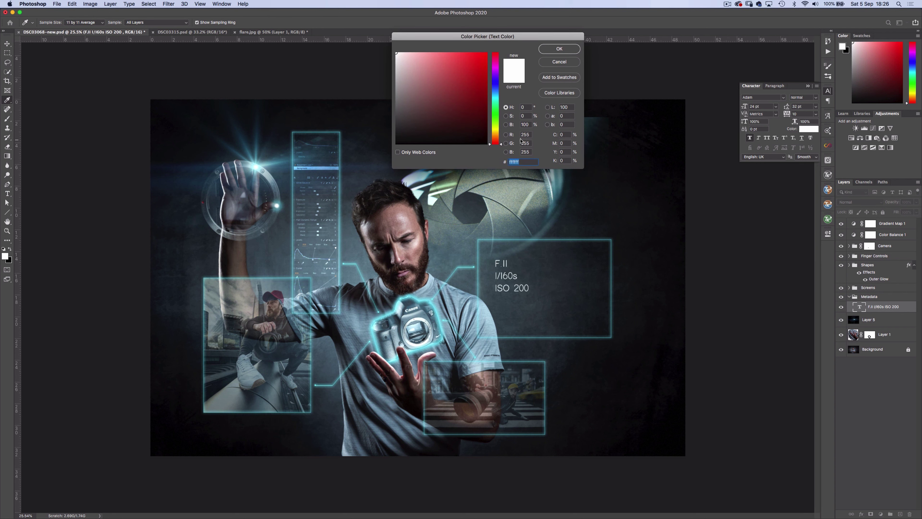
pyautogui.click(496, 95)
pyautogui.click(559, 49)
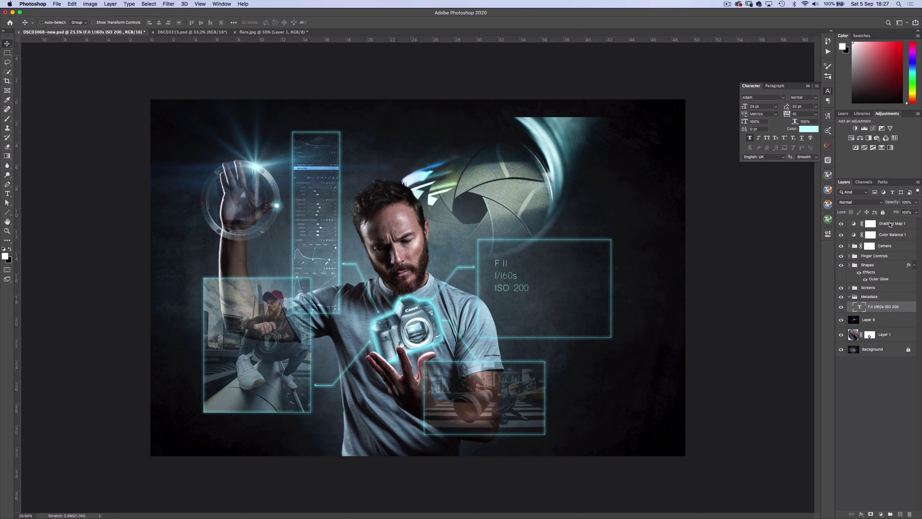
pyautogui.click(861, 515)
pyautogui.click(874, 497)
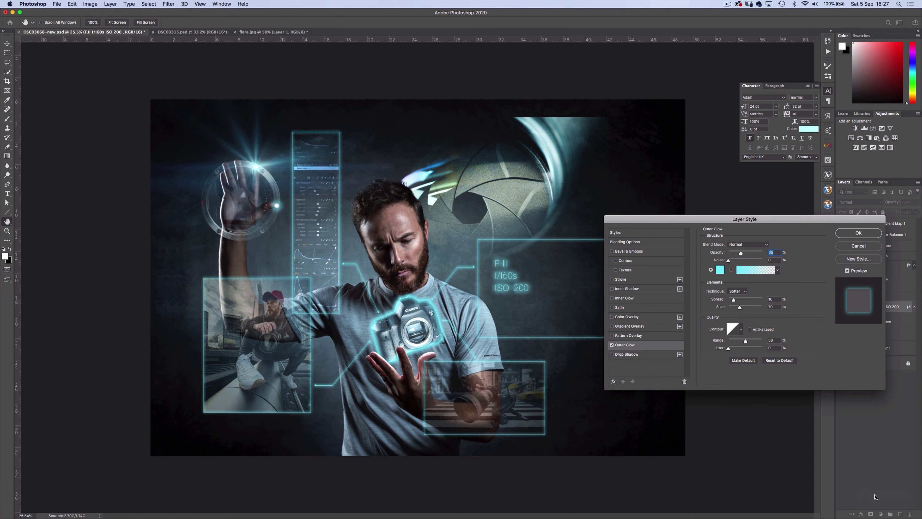
pyautogui.moveTo(741, 253); pyautogui.dragTo(732, 253)
pyautogui.moveTo(740, 307); pyautogui.dragTo(740, 308)
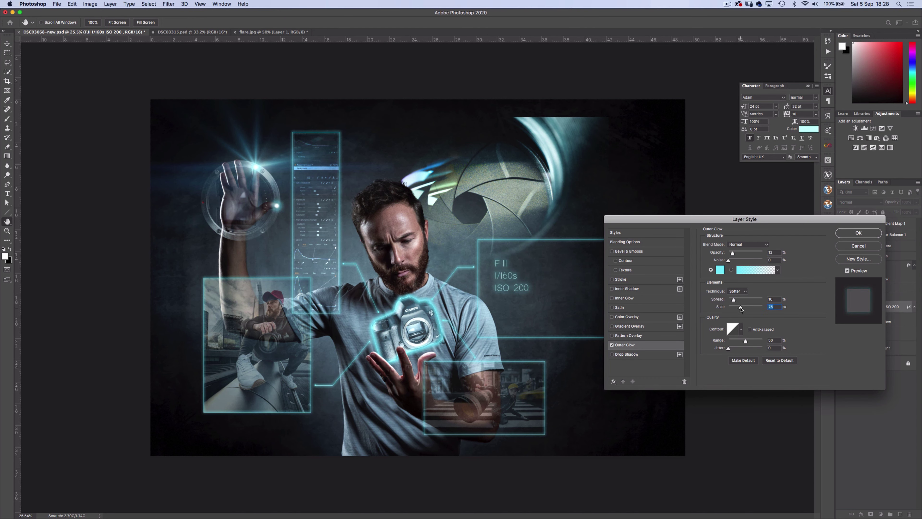
pyautogui.press('Return')
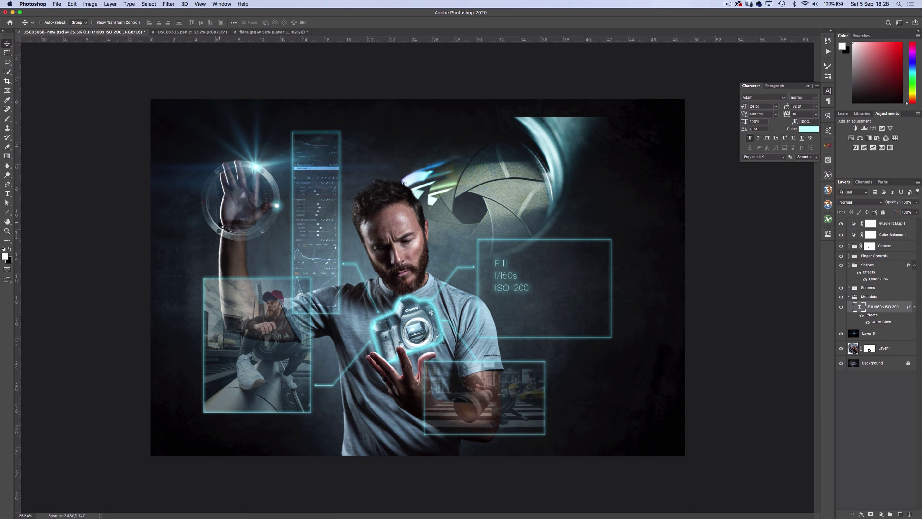
# Step: Place the Photoshop icon file in the metadata box, blended in Color Dodge at 86% opacity
pyautogui.click(12, 89)
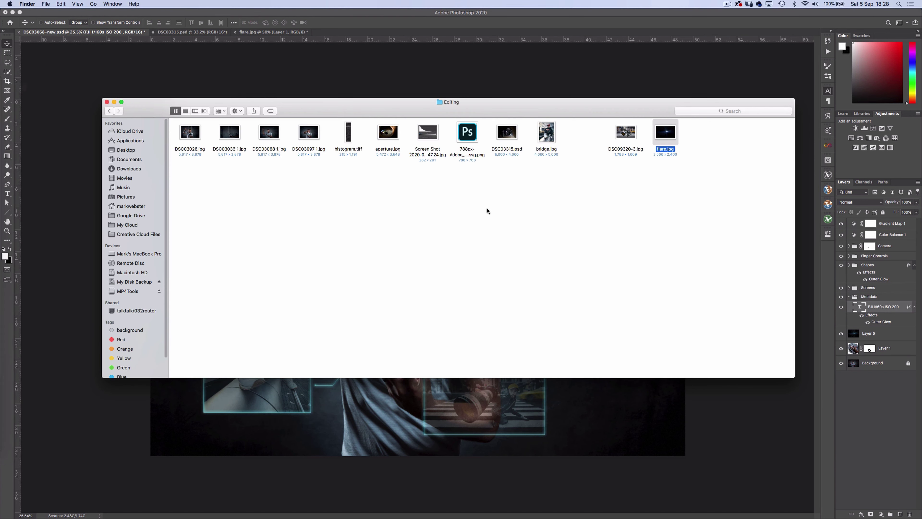
pyautogui.moveTo(468, 135); pyautogui.dragTo(511, 314)
pyautogui.press('Return')
pyautogui.scroll(1, 421, 277)
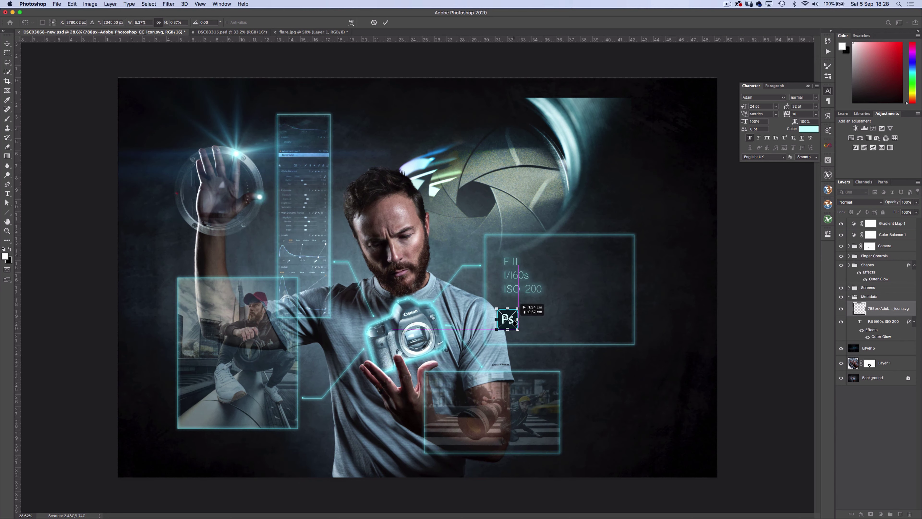
pyautogui.click(859, 202)
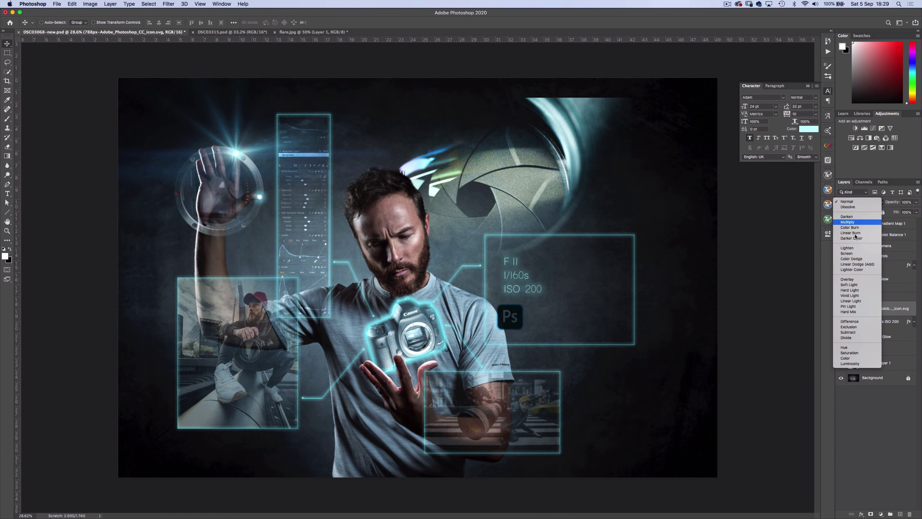
pyautogui.click(851, 258)
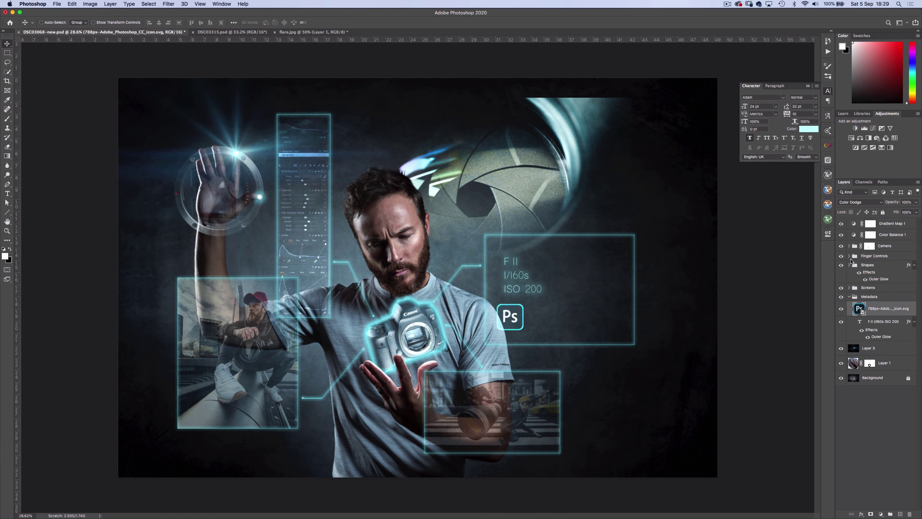
pyautogui.moveTo(917, 203); pyautogui.dragTo(900, 214)
# Step: Place the histogram screenshot in the box, set to Color Dodge at 59% opacity
pyautogui.click(884, 323)
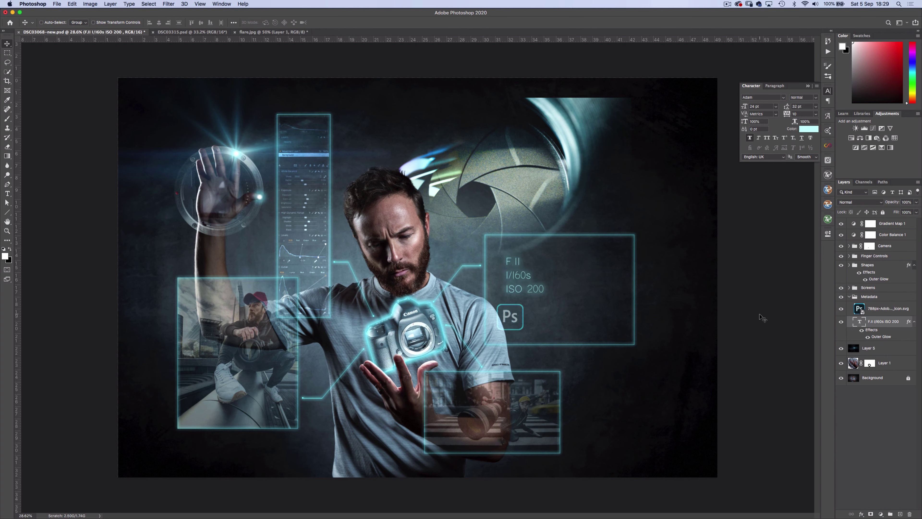
pyautogui.click(15, 88)
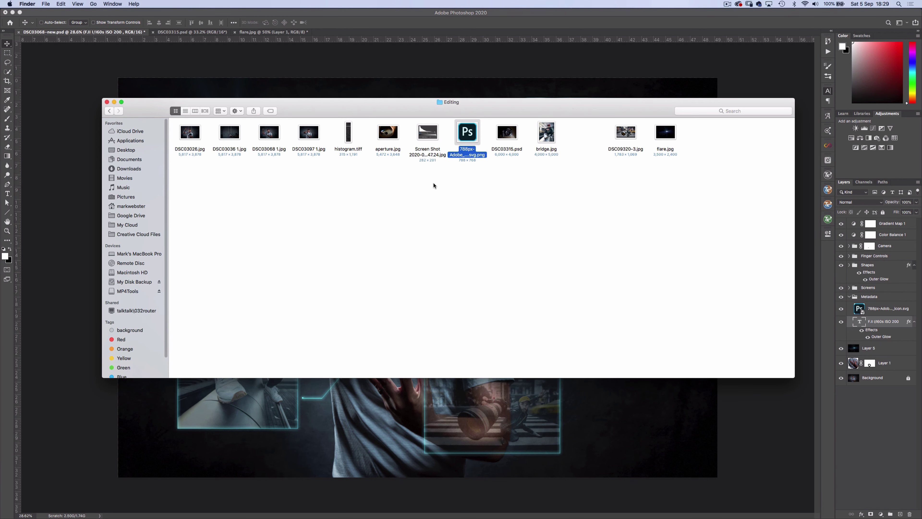
pyautogui.moveTo(427, 135); pyautogui.dragTo(432, 79)
pyautogui.moveTo(417, 268); pyautogui.dragTo(584, 279)
pyautogui.press('Return')
pyautogui.click(872, 202)
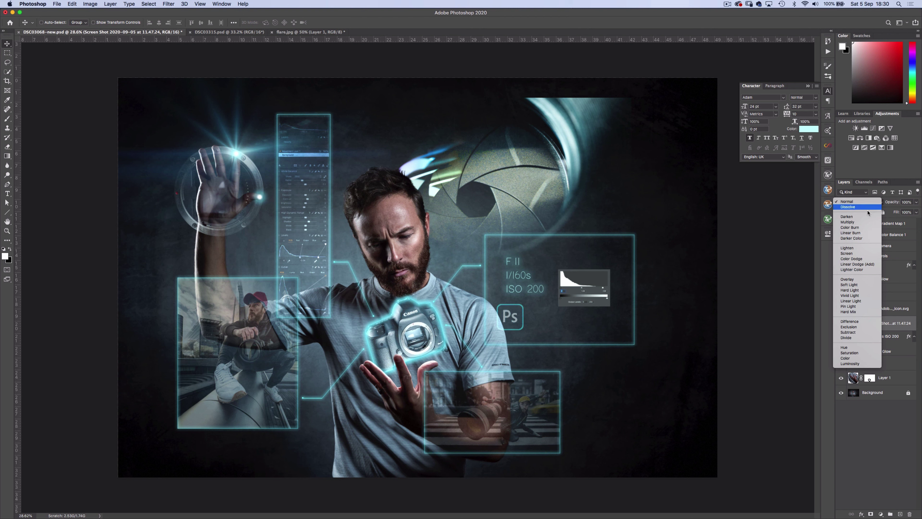
pyautogui.click(857, 260)
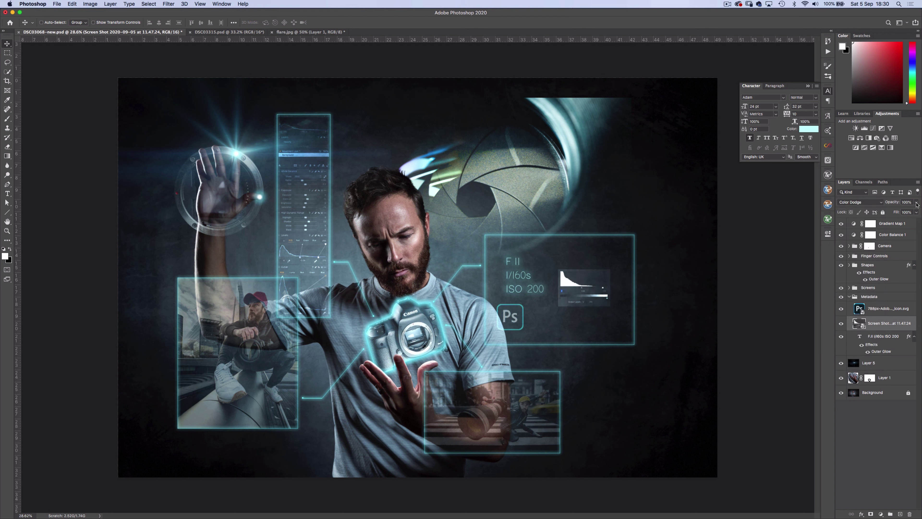
pyautogui.moveTo(916, 203); pyautogui.dragTo(899, 215)
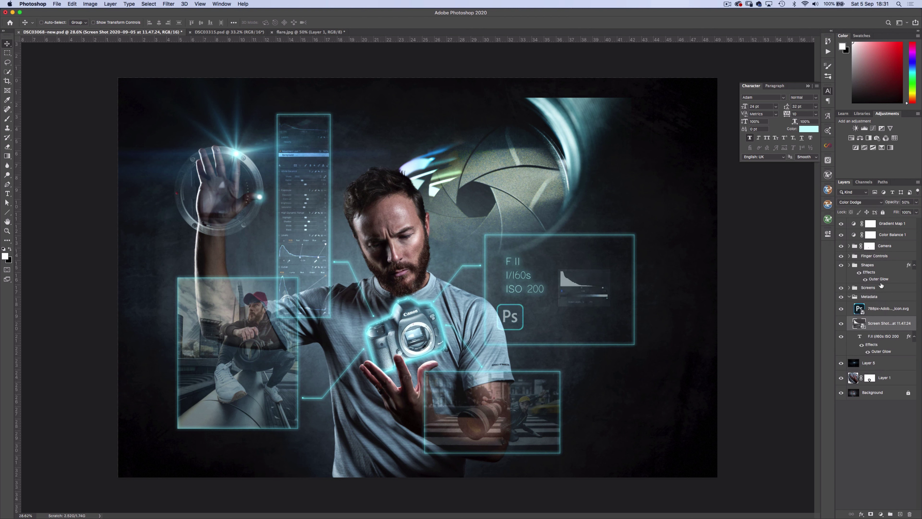
# Step: Add a new layer above the Ps icon and draw a rectangular selection around the metadata box
pyautogui.click(885, 308)
pyautogui.click(901, 514)
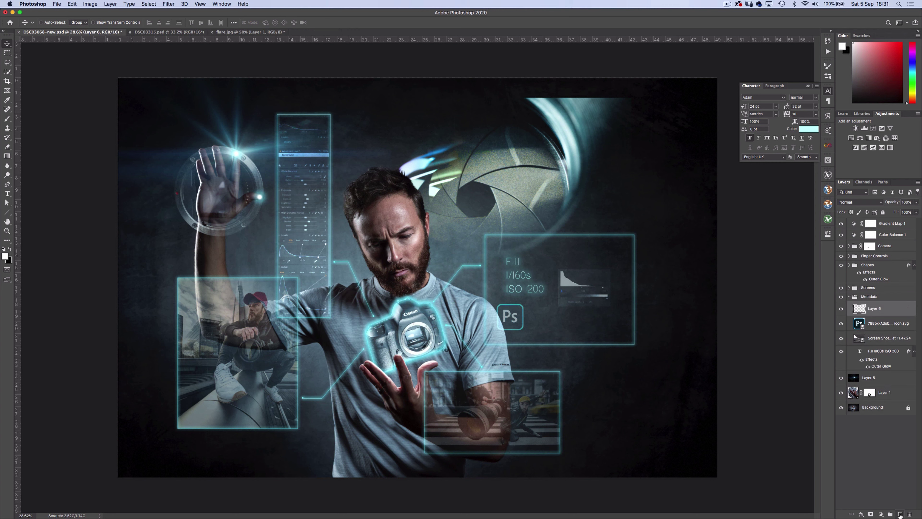
pyautogui.click(8, 54)
pyautogui.moveTo(8, 54); pyautogui.dragTo(37, 52)
pyautogui.moveTo(485, 234); pyautogui.dragTo(635, 344)
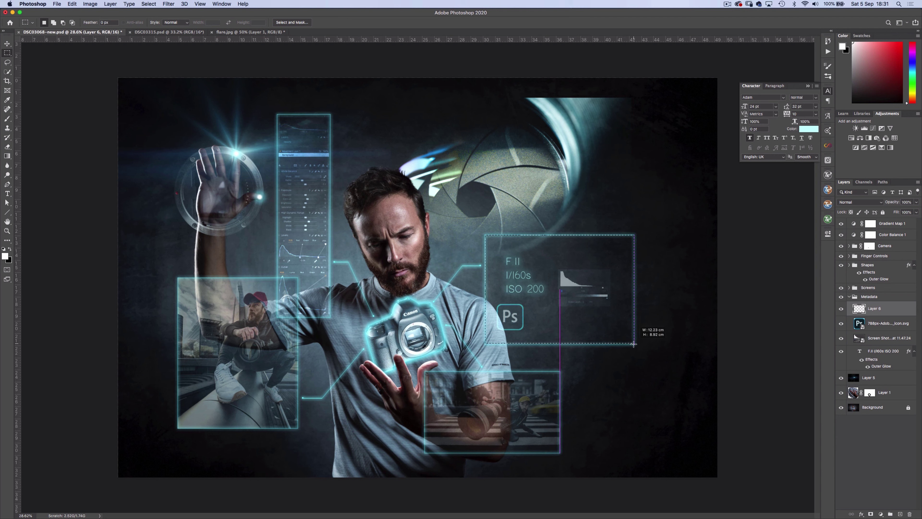
# Step: Fill the selection with cyan color #80ffff
pyautogui.click(72, 4)
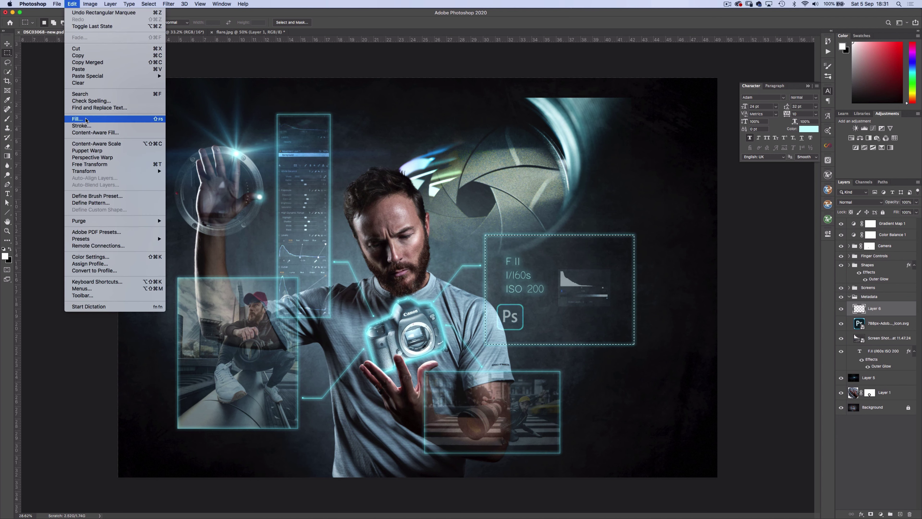
pyautogui.click(86, 119)
pyautogui.click(297, 87)
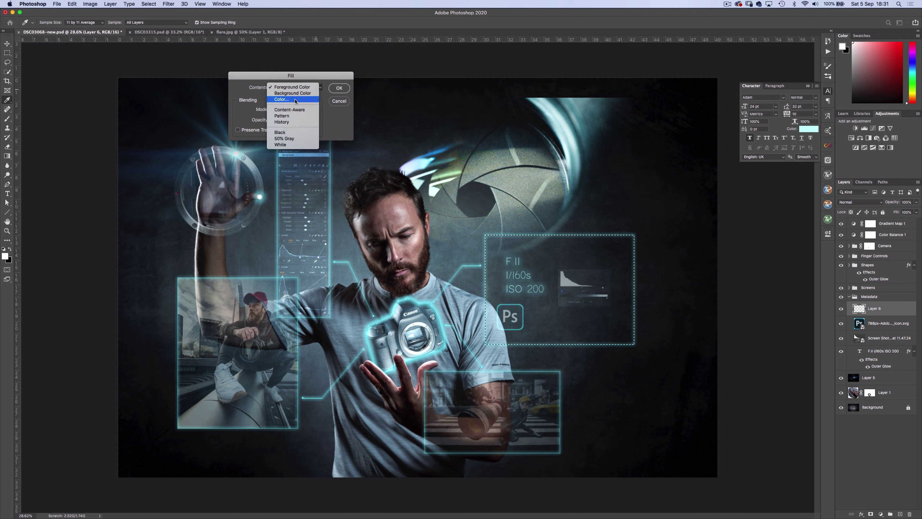
pyautogui.click(287, 97)
pyautogui.write('80ffff')
pyautogui.press('Return')
pyautogui.press('Return')
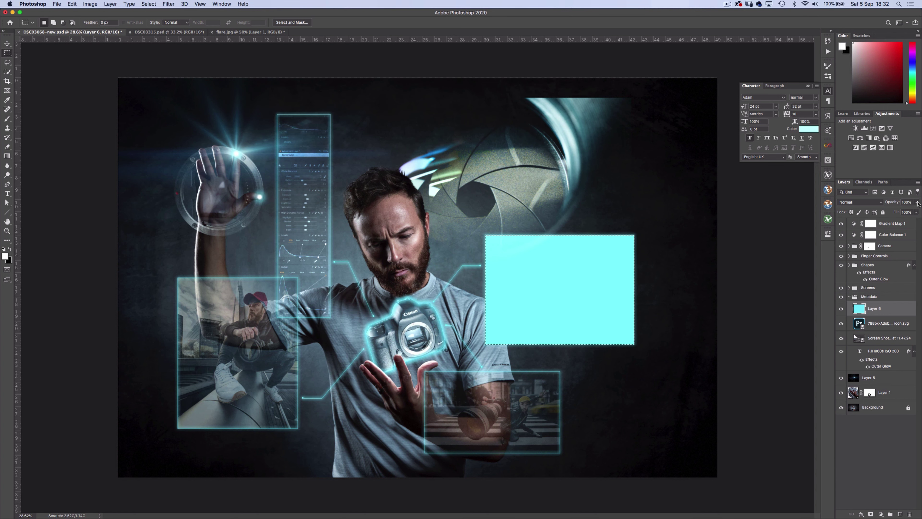
# Step: Set the cyan fill layer to 8% opacity in Pin Light mode and compare its visibility
pyautogui.click(917, 202)
pyautogui.moveTo(917, 209); pyautogui.dragTo(885, 212)
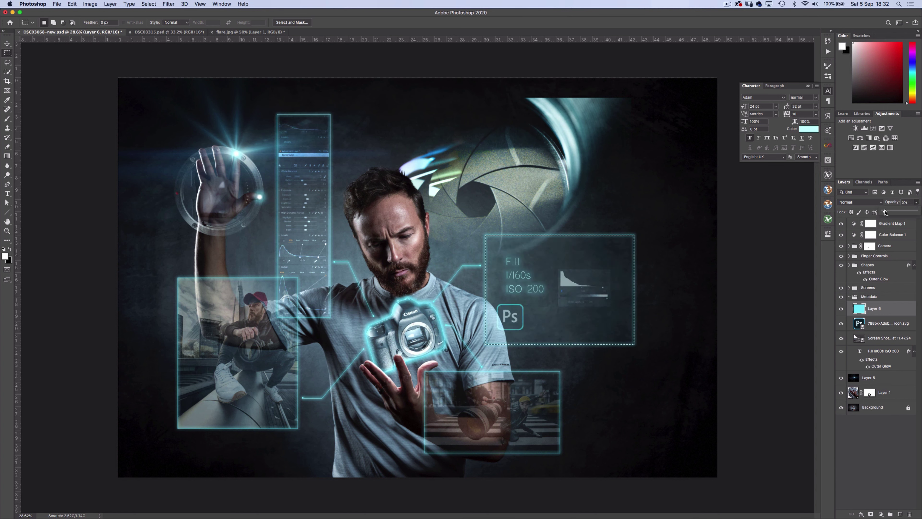
pyautogui.click(872, 203)
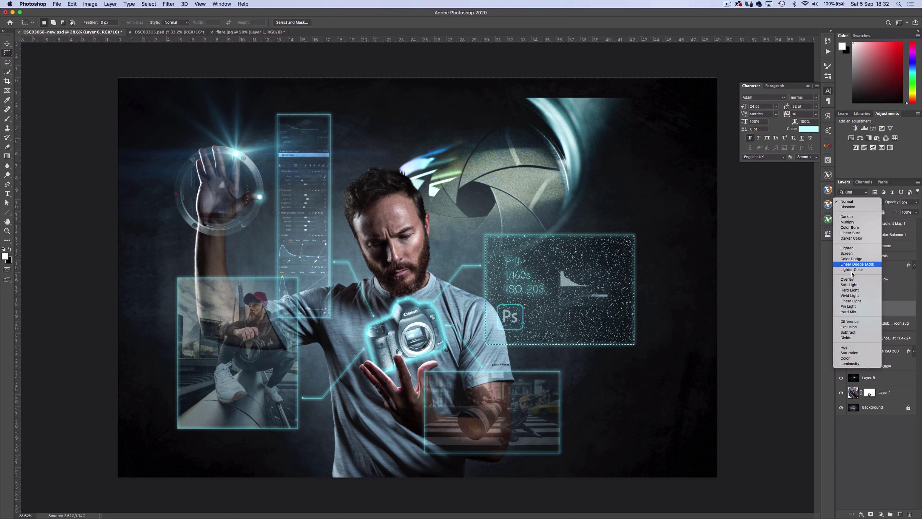
pyautogui.click(854, 307)
pyautogui.click(841, 309)
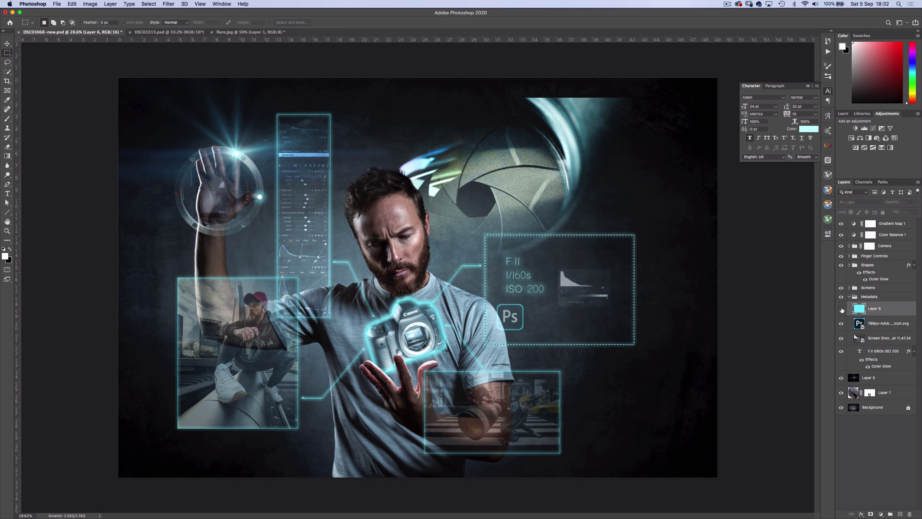
pyautogui.click(841, 309)
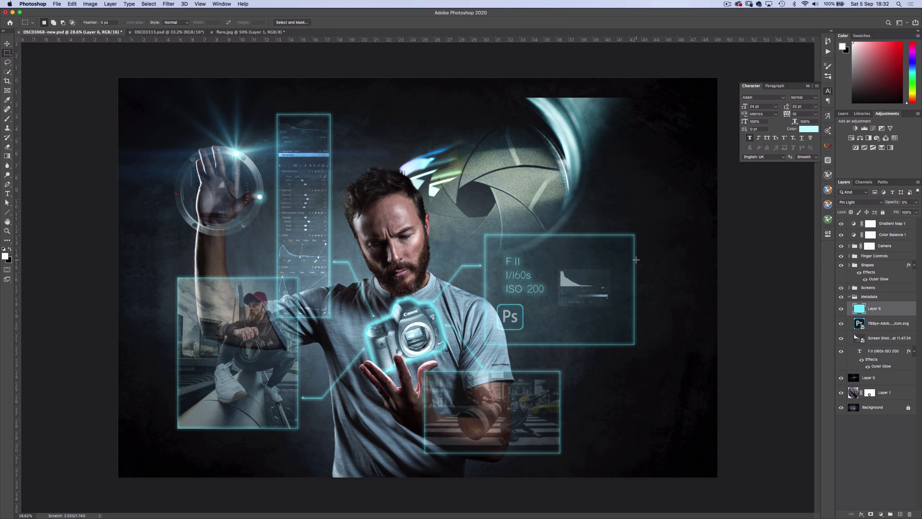